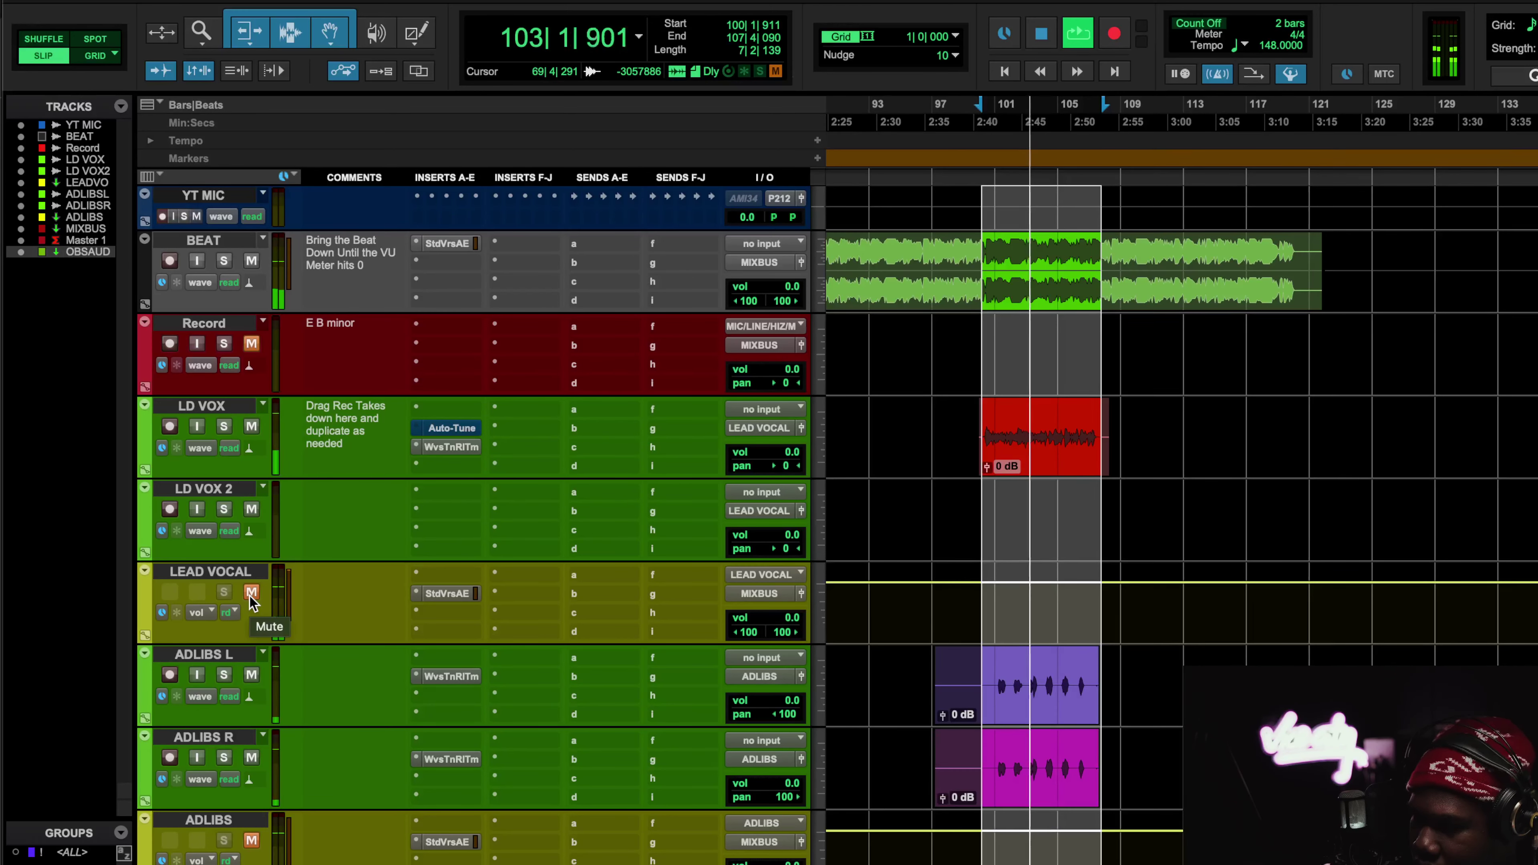
Step: Unmute the LEAD VOCAL track to hear it over the BEAT, and stop the looped playback
{"action": "left_click", "coordinate": [251, 592]}
{"action": "left_click", "coordinate": [251, 262]}
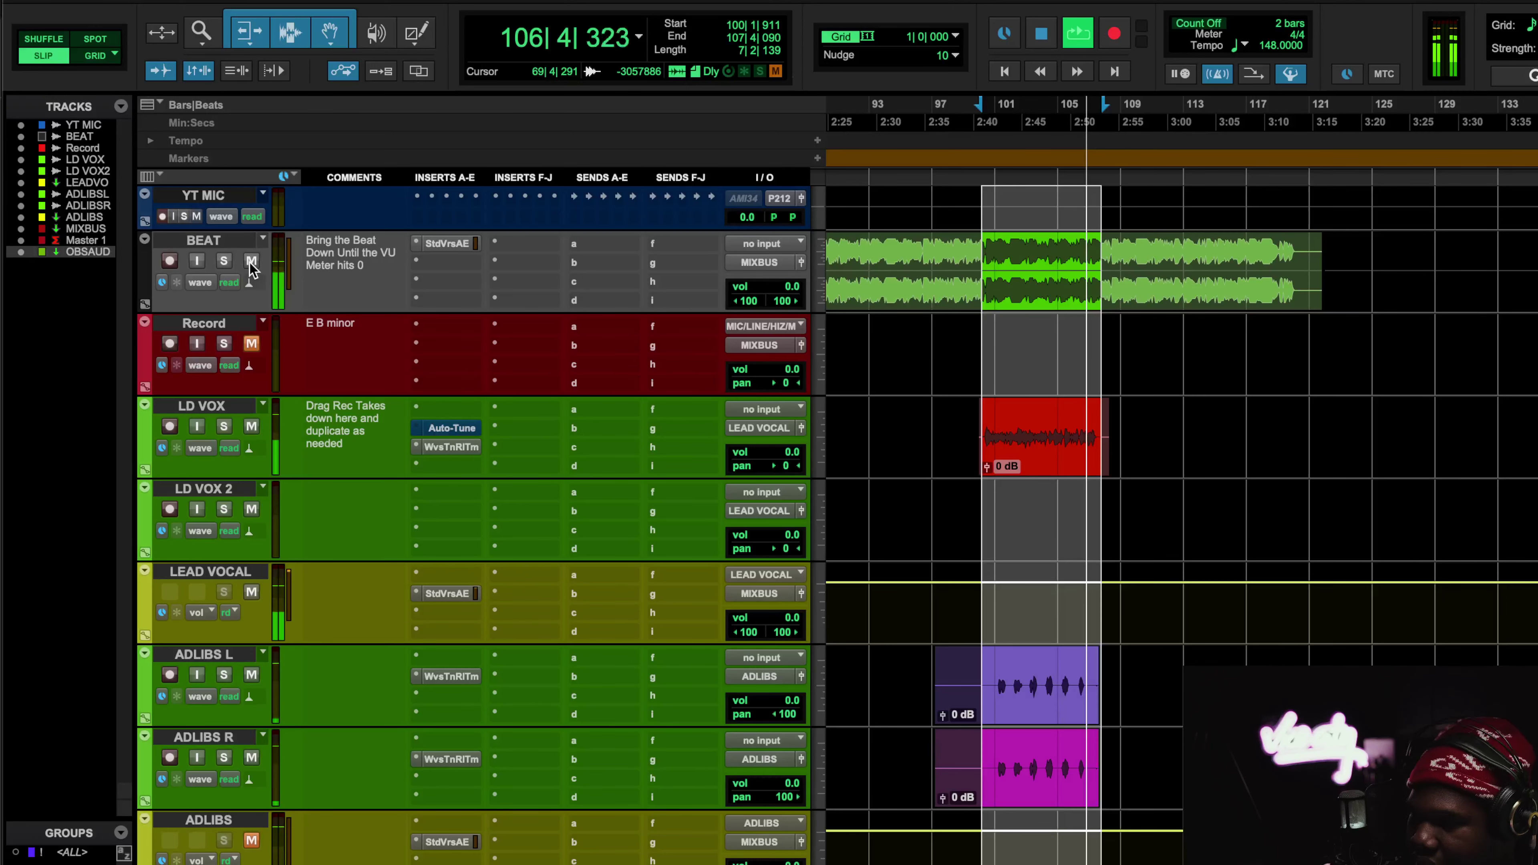
{"action": "key", "text": "space"}
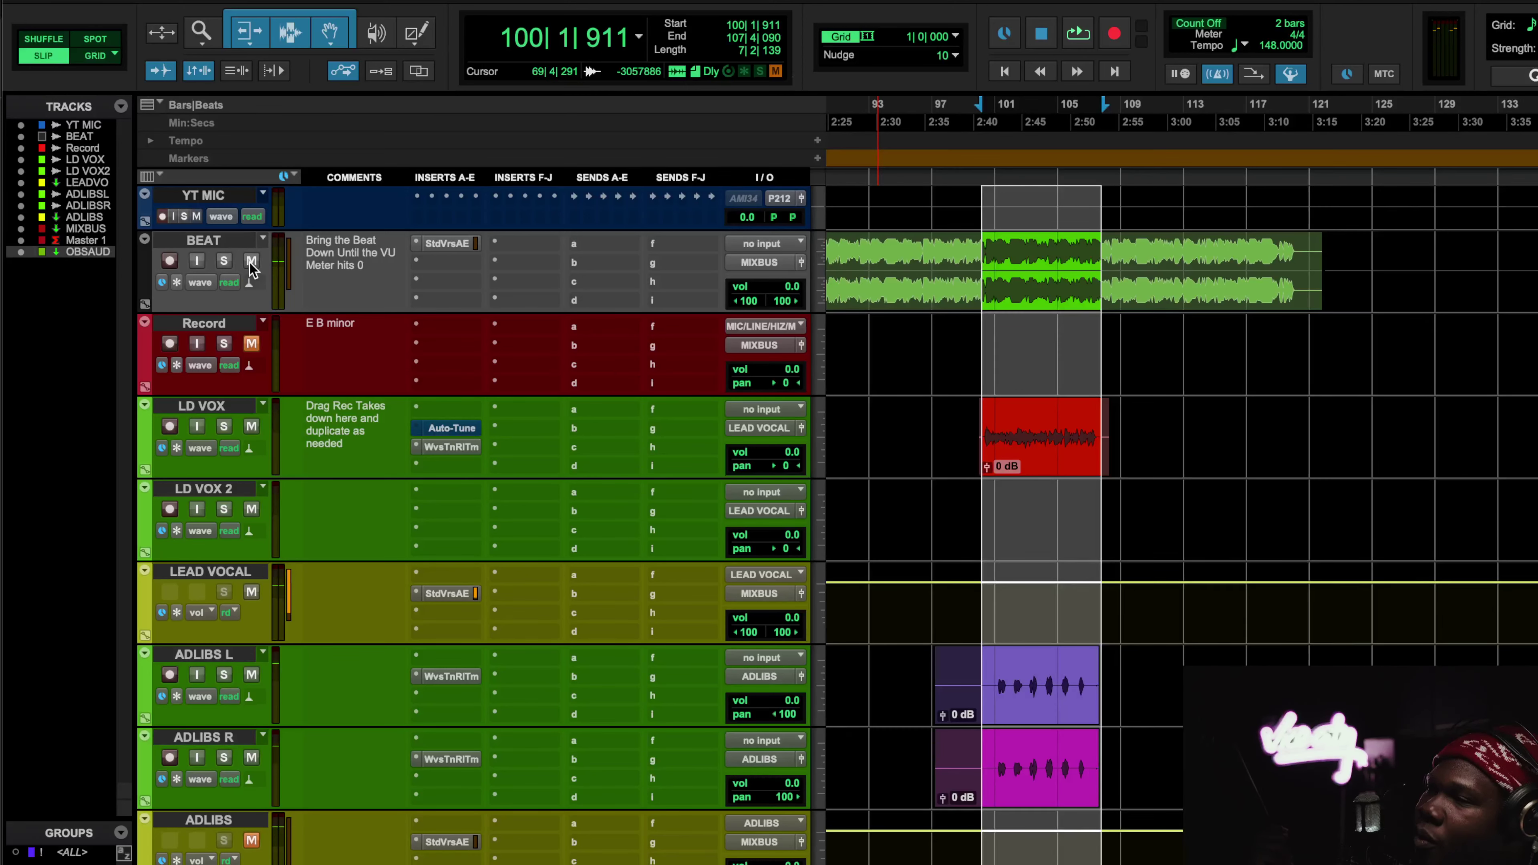
Step: Examine the Waves Tune Real-Time settings on the LD VOX track and close the plug-in
{"action": "left_click", "coordinate": [444, 593]}
{"action": "left_click", "coordinate": [217, 53]}
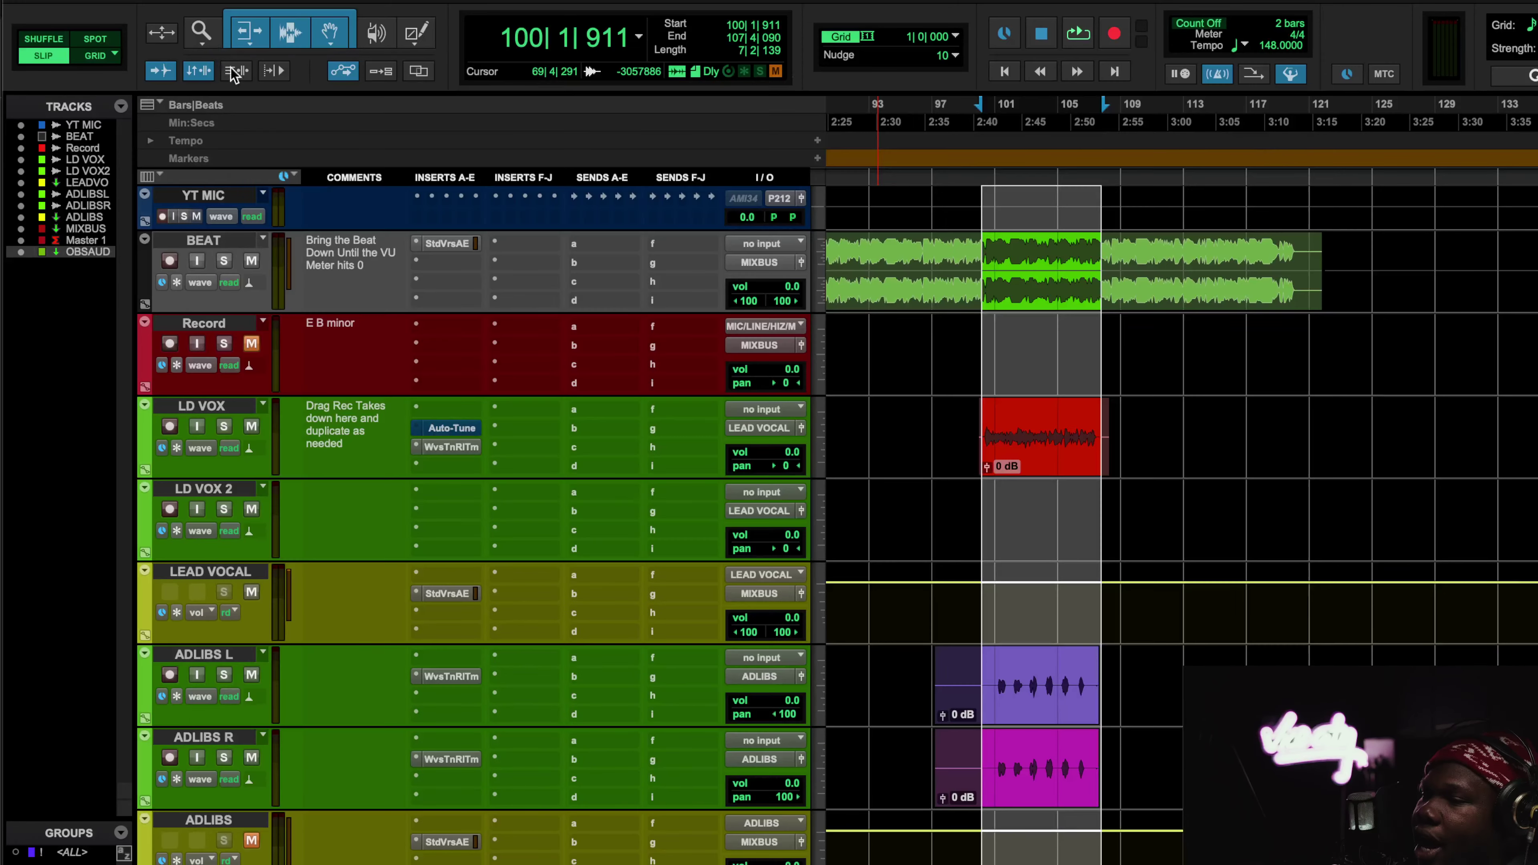
{"action": "left_click", "coordinate": [450, 447]}
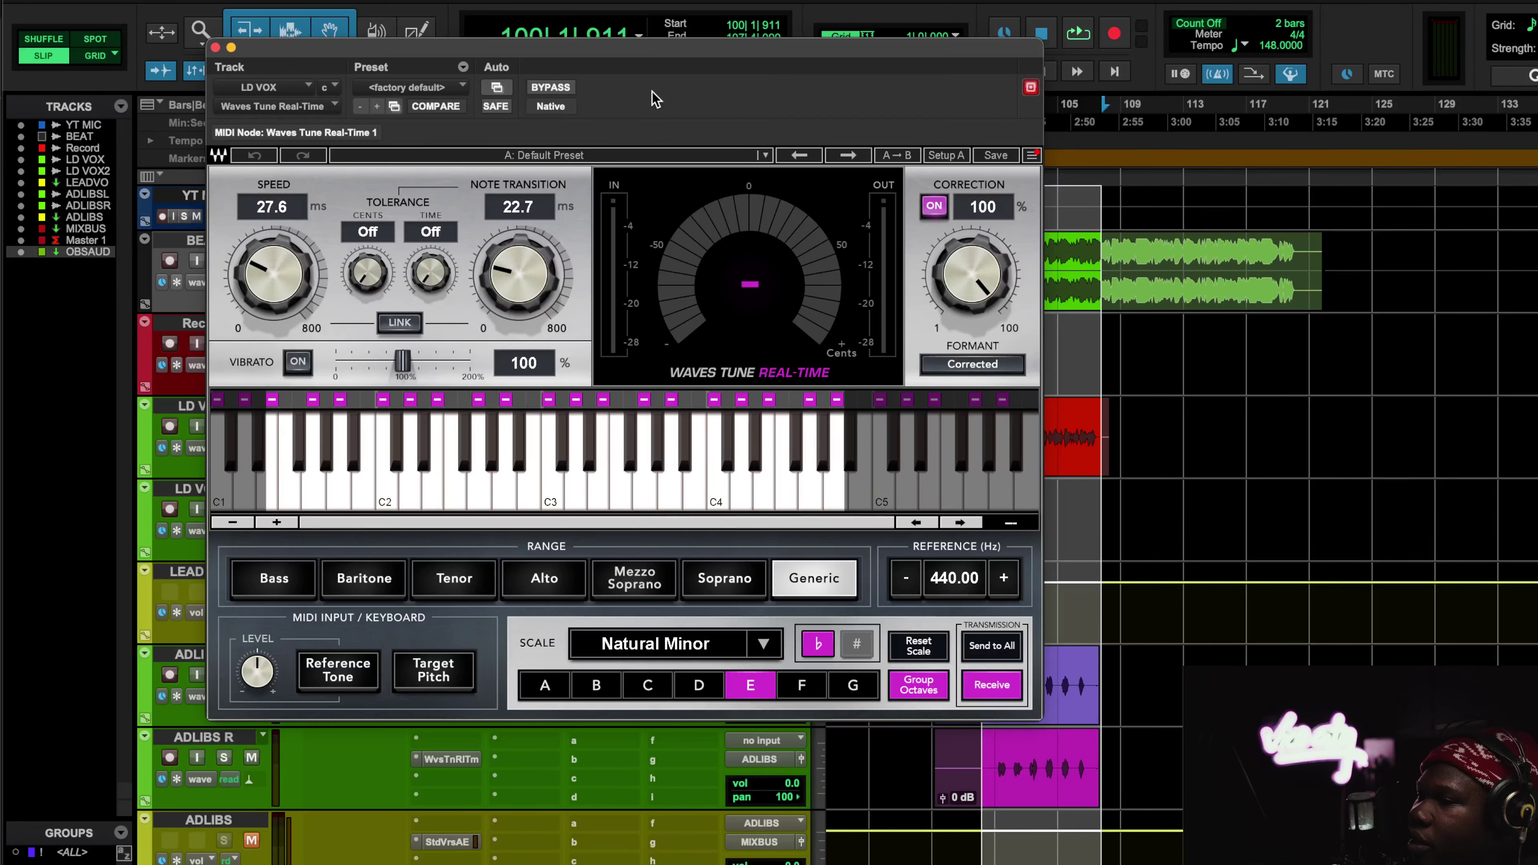
{"action": "left_click_drag", "start_coordinate": [660, 59], "coordinate": [821, 122]}
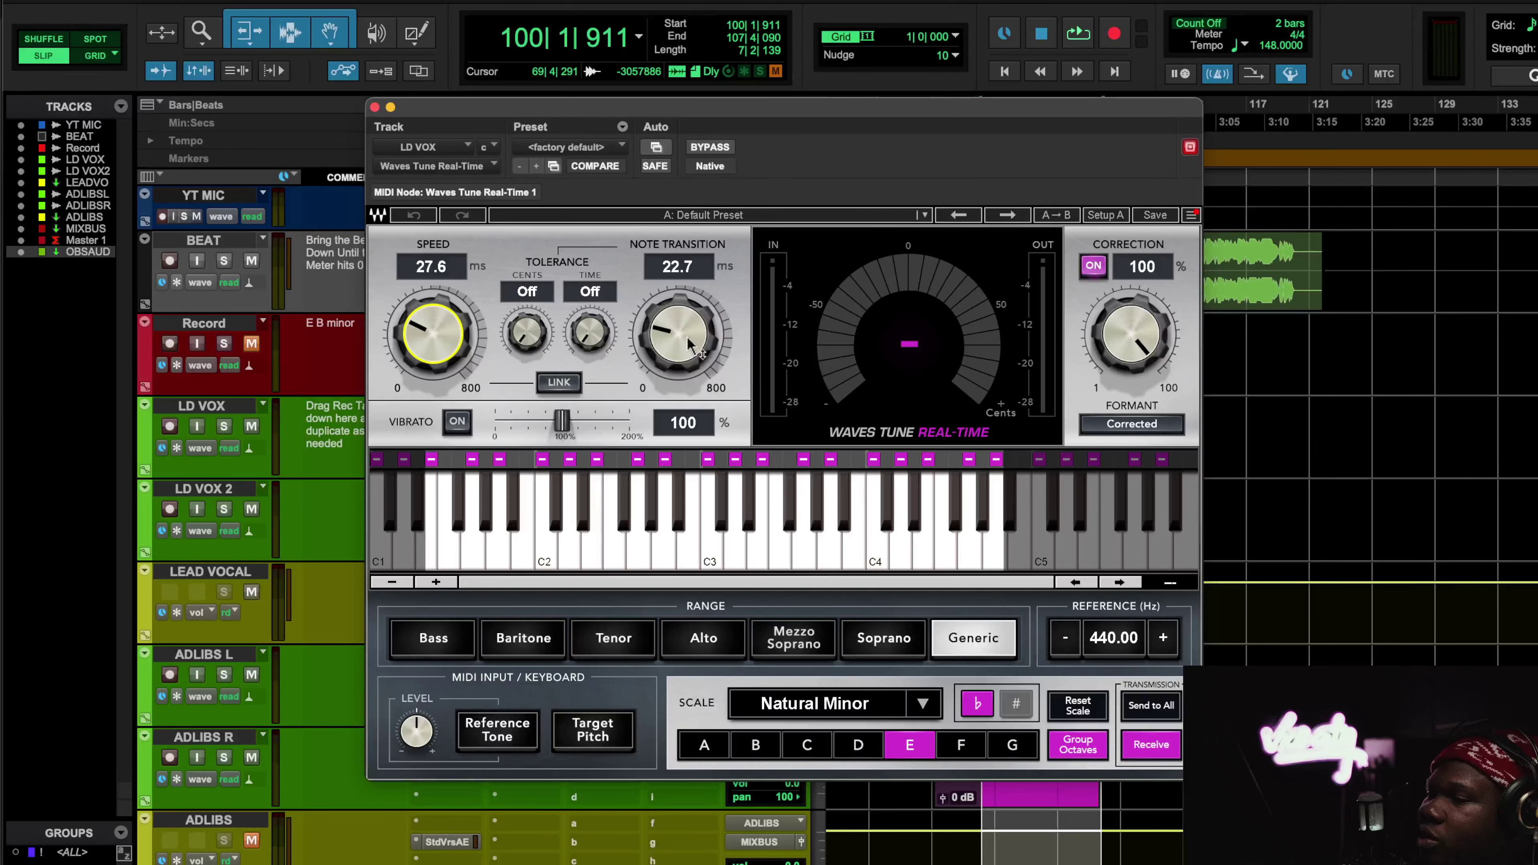
{"action": "left_click", "coordinate": [374, 108]}
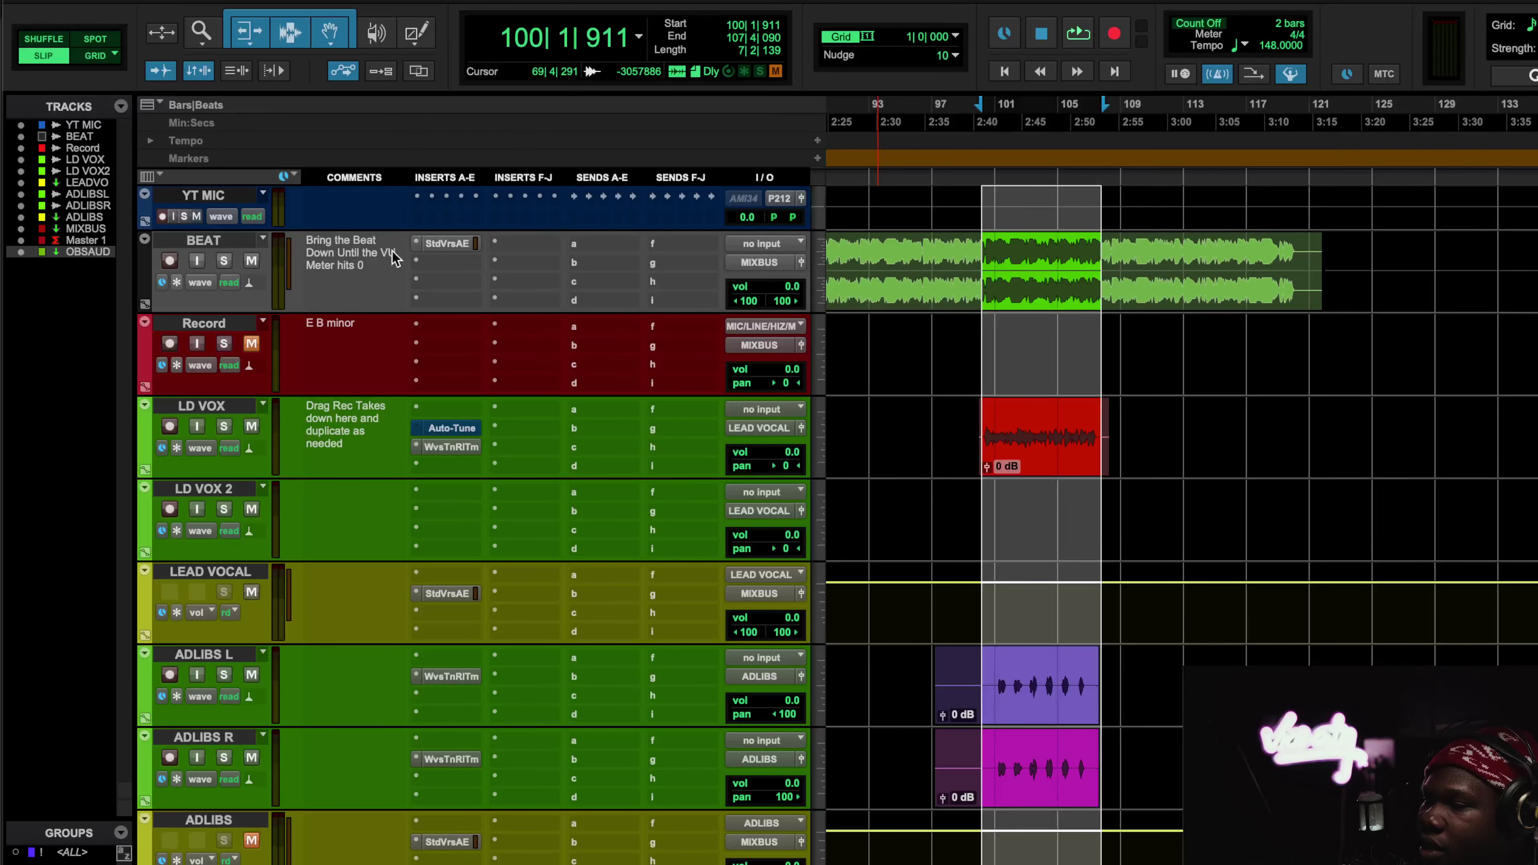
Step: Open the StudioVerse chain on LEAD VOCAL and compare the vocal with the effect bypassed and active, with BEAT muted during playback
{"action": "left_click", "coordinate": [446, 594]}
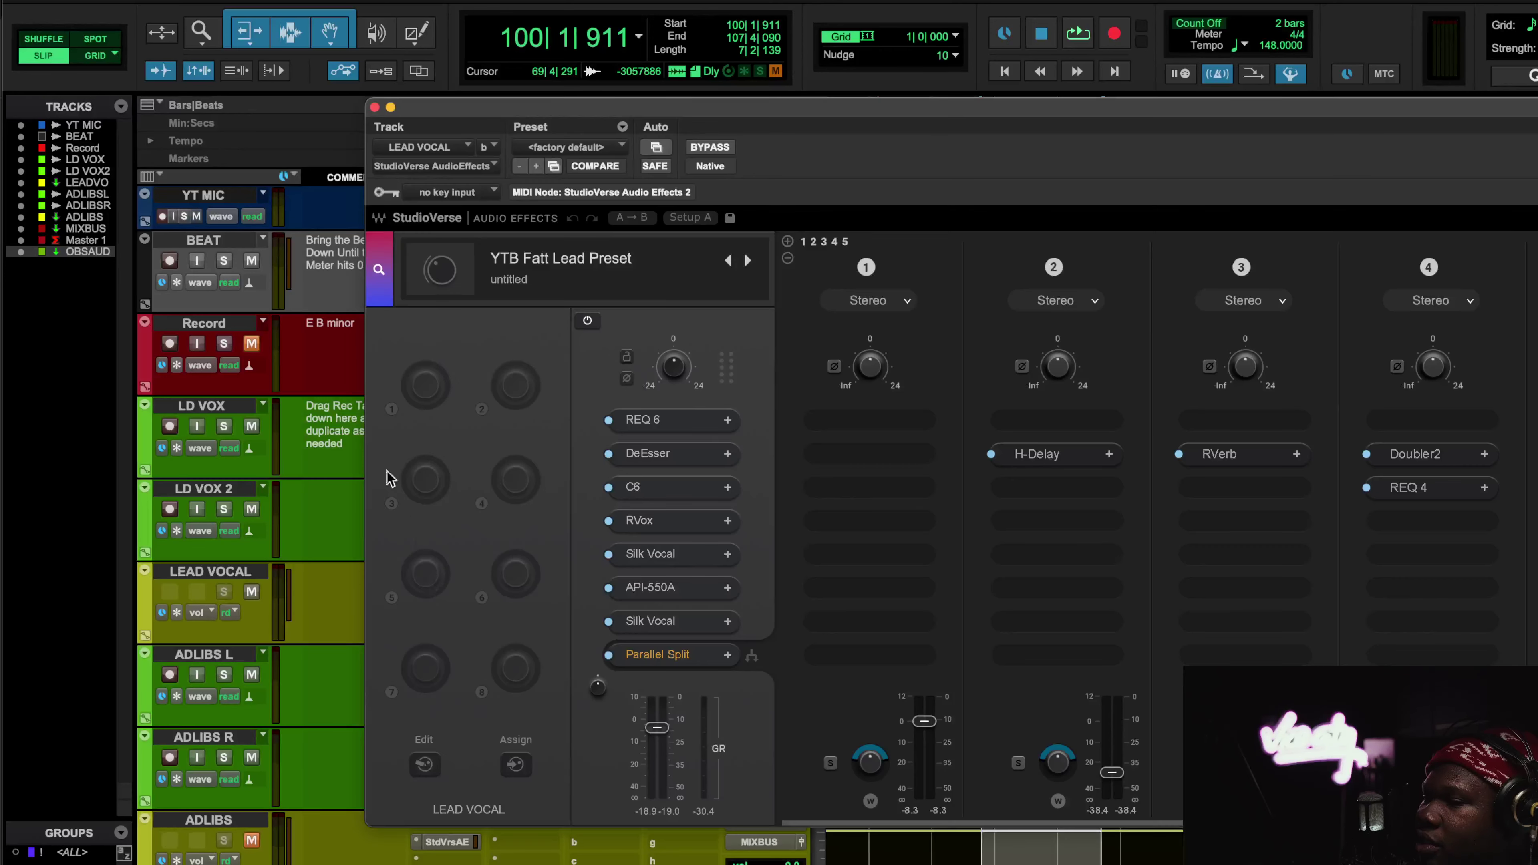
{"action": "key", "text": "space"}
{"action": "left_click_drag", "start_coordinate": [767, 126], "coordinate": [679, 126]}
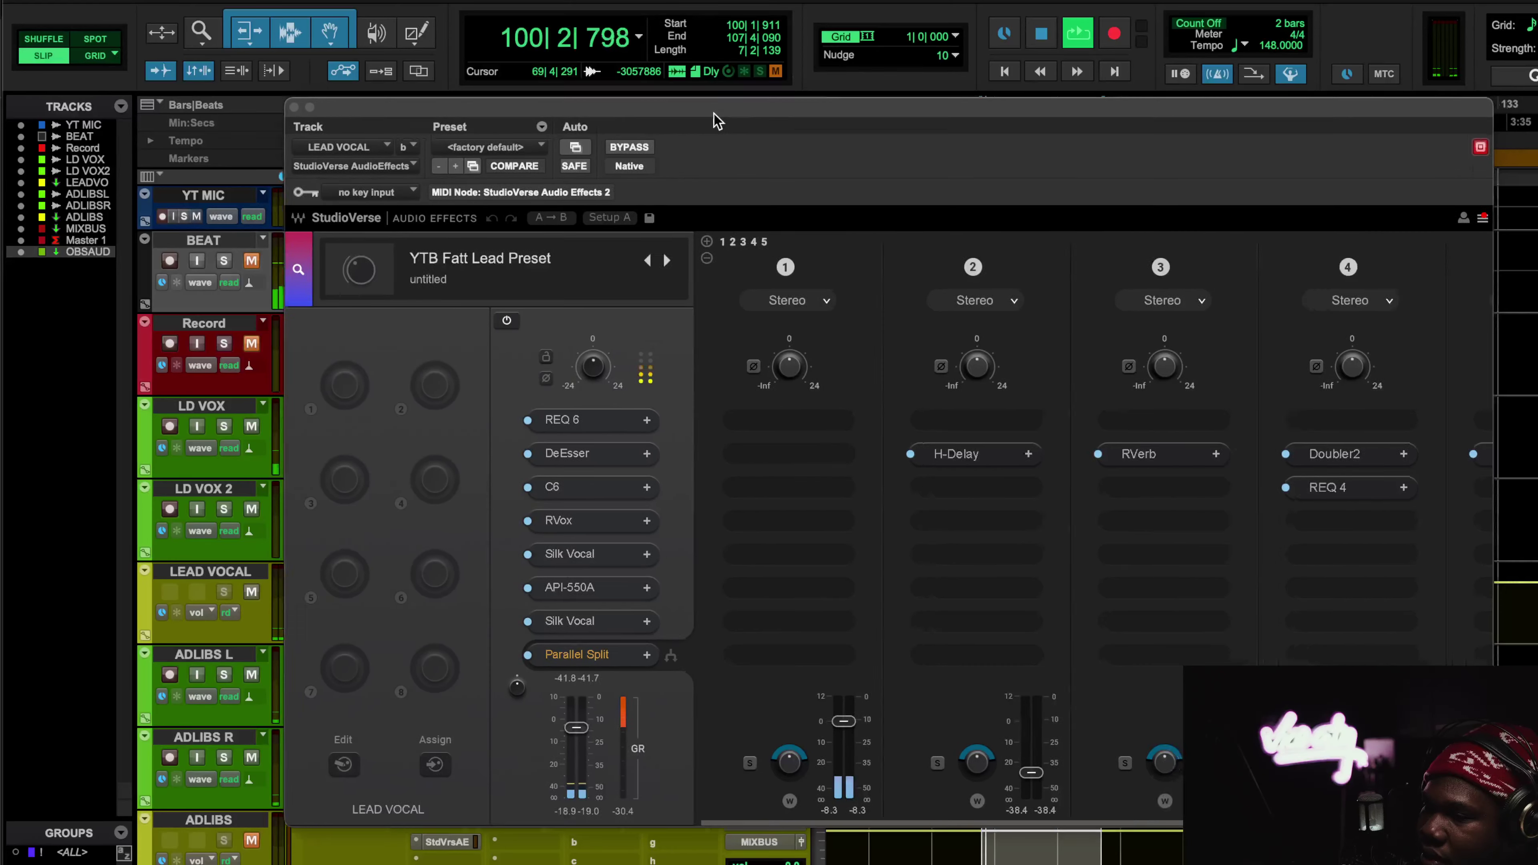
{"action": "left_click", "coordinate": [625, 148]}
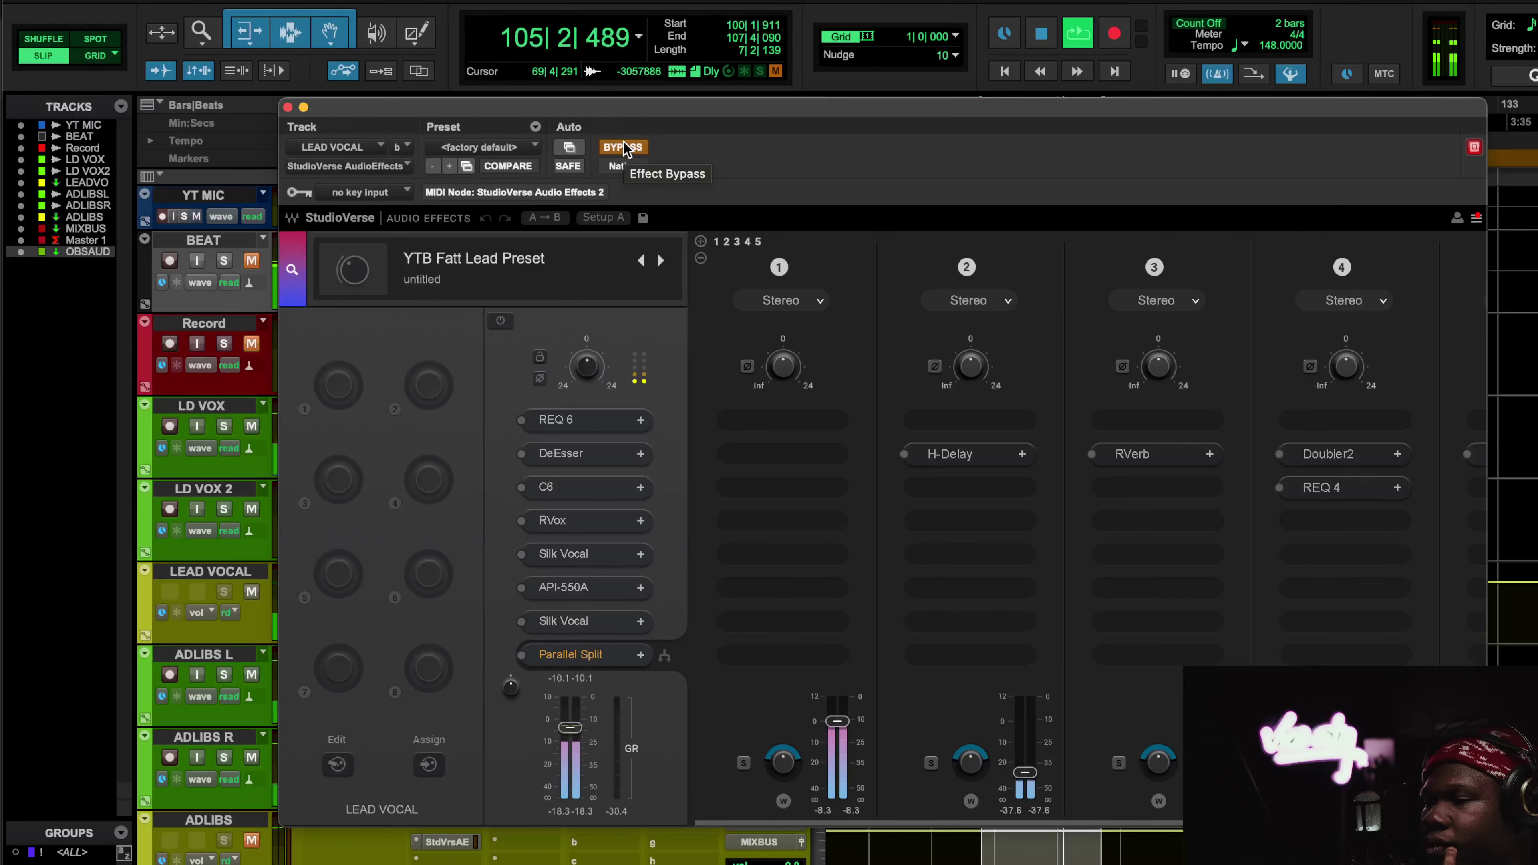
{"action": "left_click", "coordinate": [626, 148]}
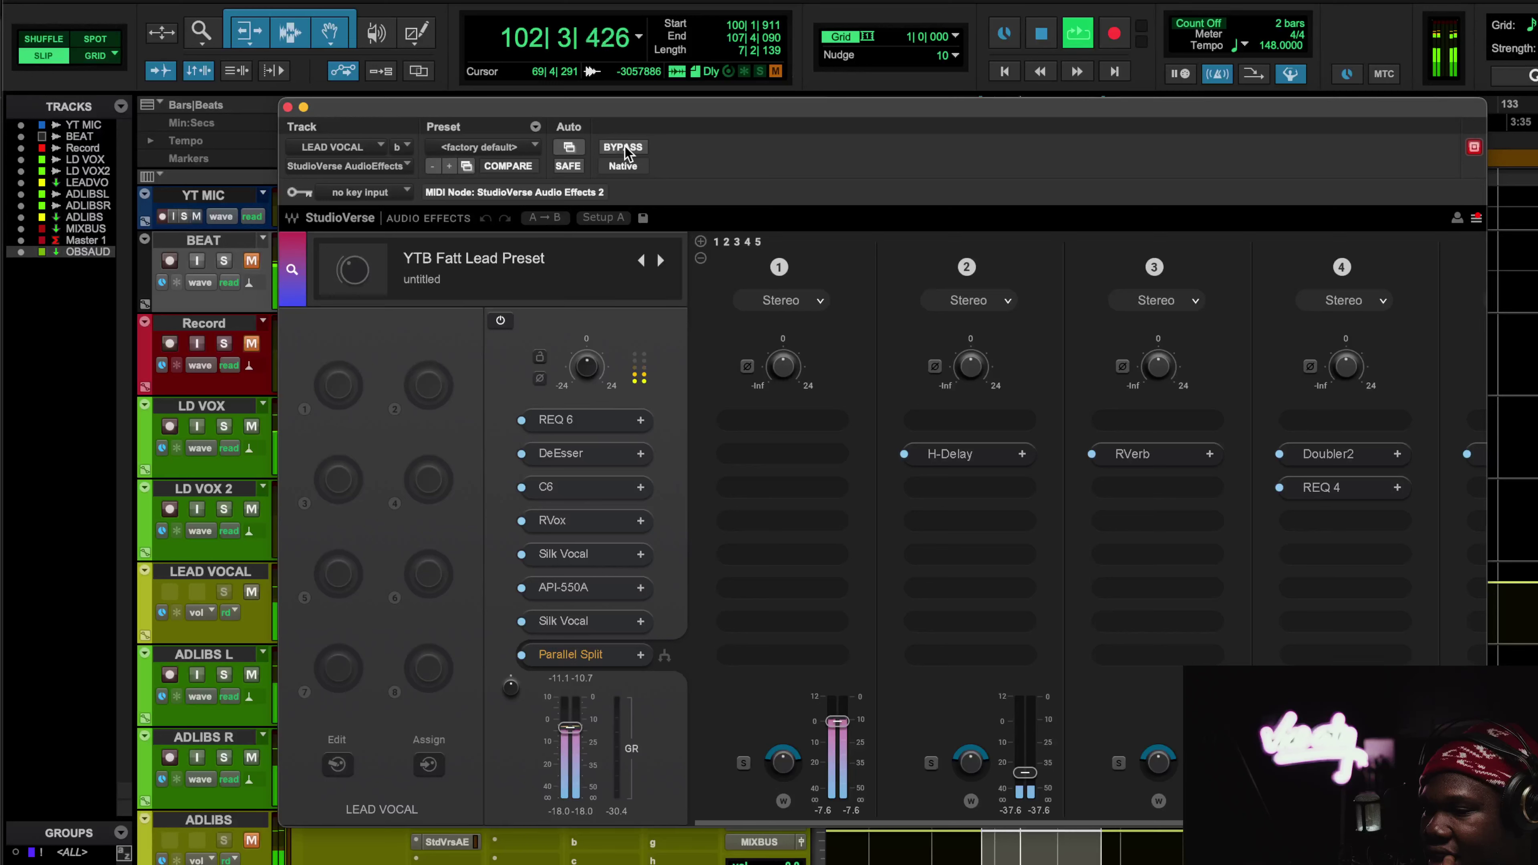
{"action": "left_click", "coordinate": [625, 149]}
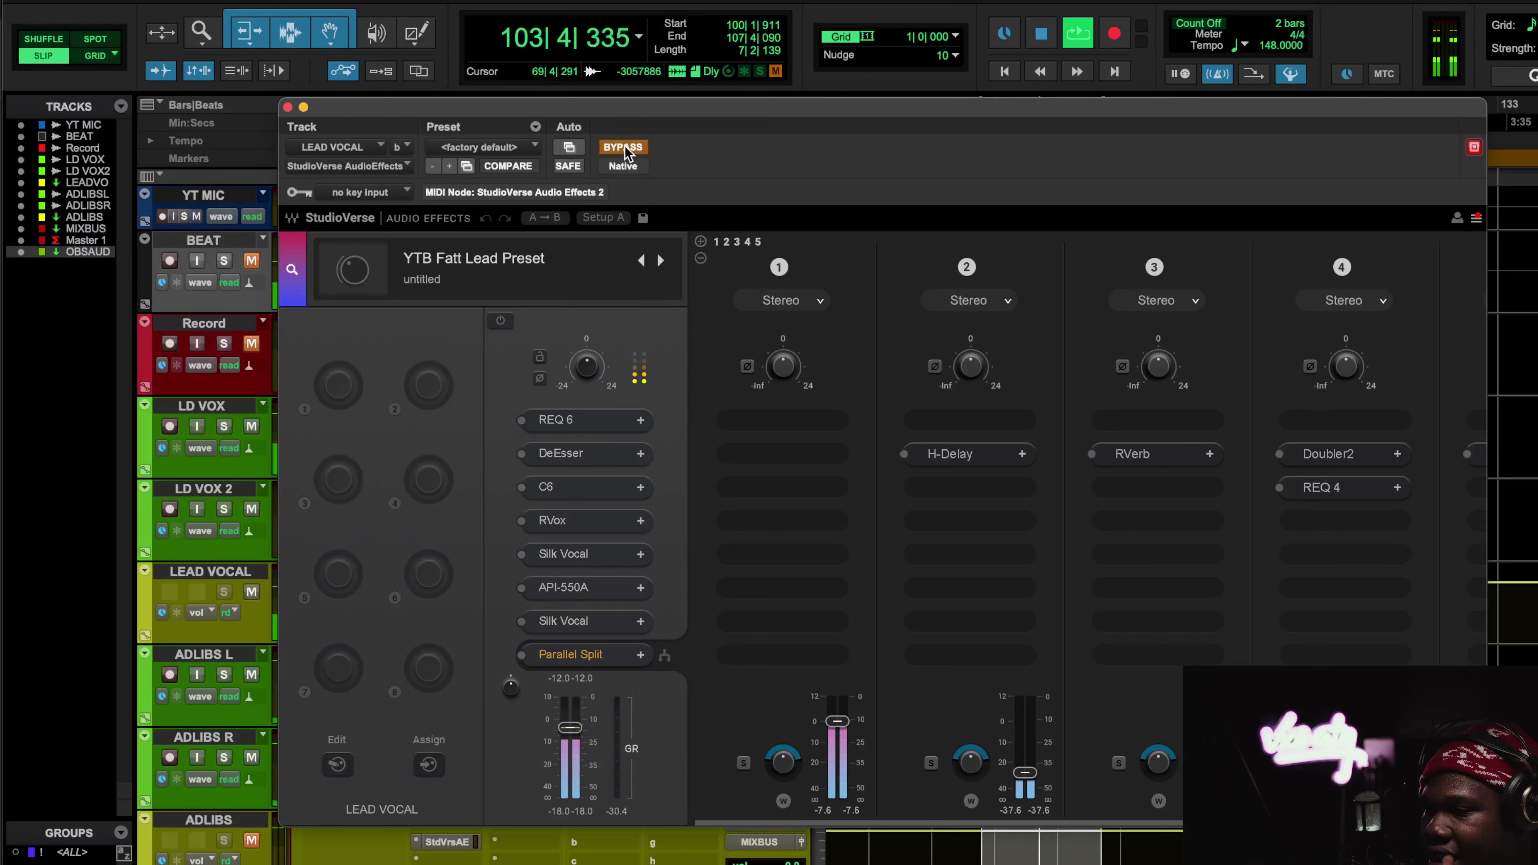
{"action": "left_click", "coordinate": [625, 150]}
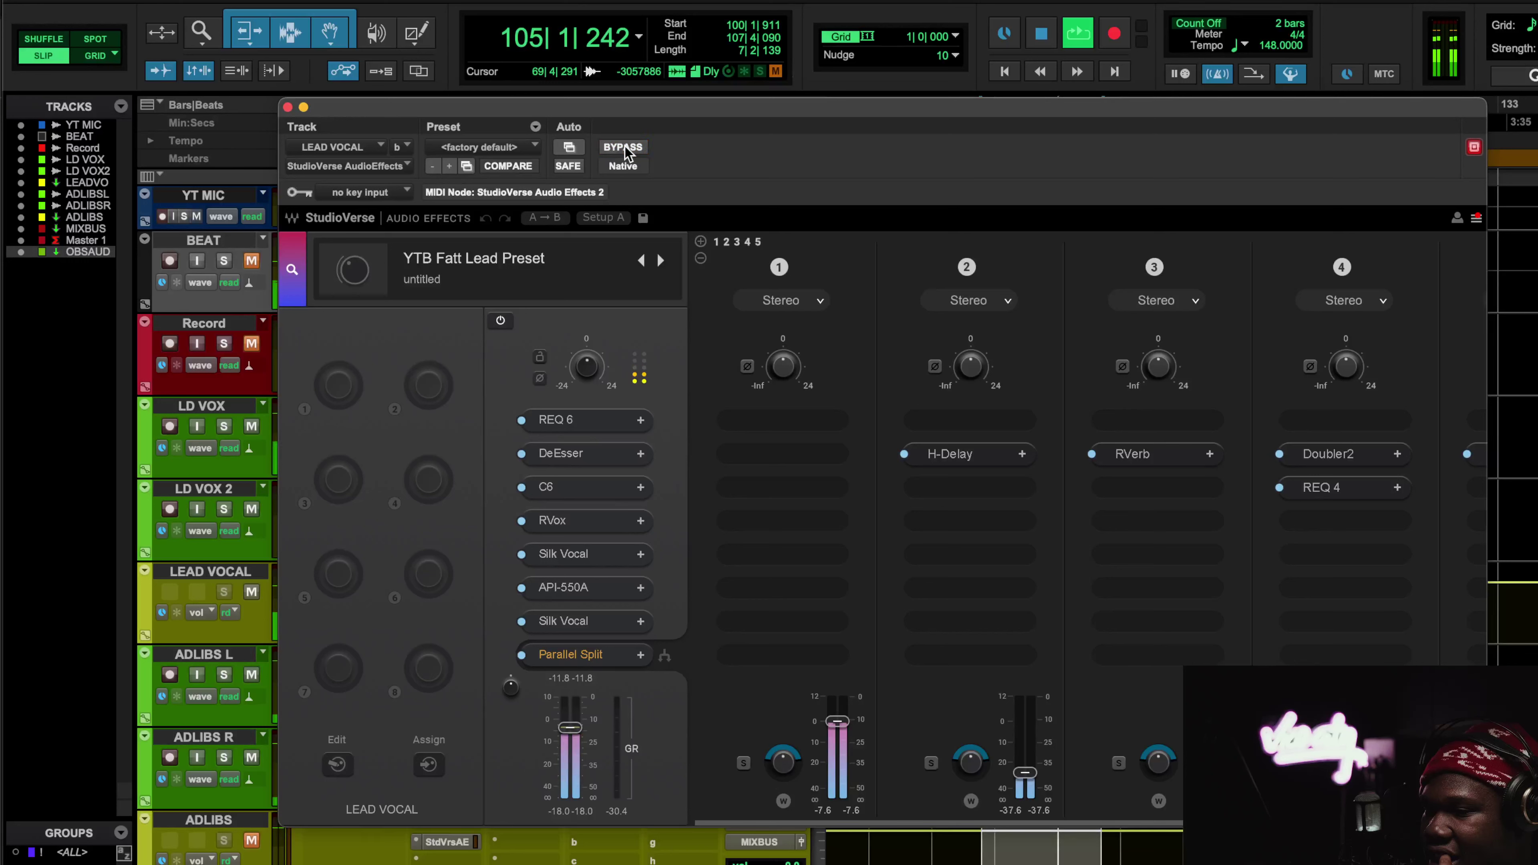
Step: Audition the processed vocal with and without the beat by toggling the LEAD VOCAL and BEAT mutes, and stop playback with BEAT muted
{"action": "left_click", "coordinate": [251, 260]}
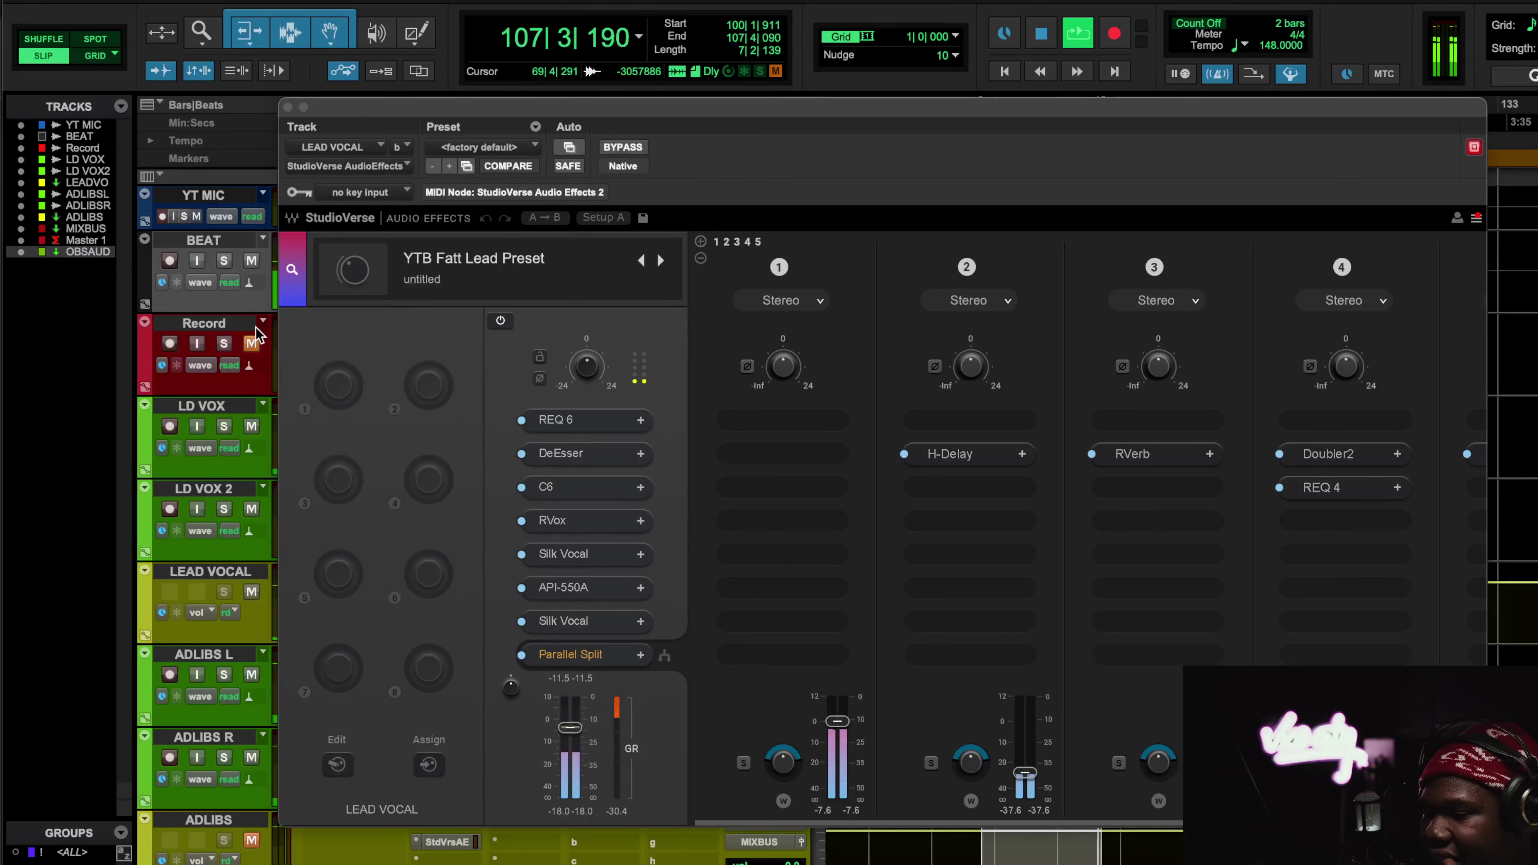
{"action": "left_click", "coordinate": [251, 592]}
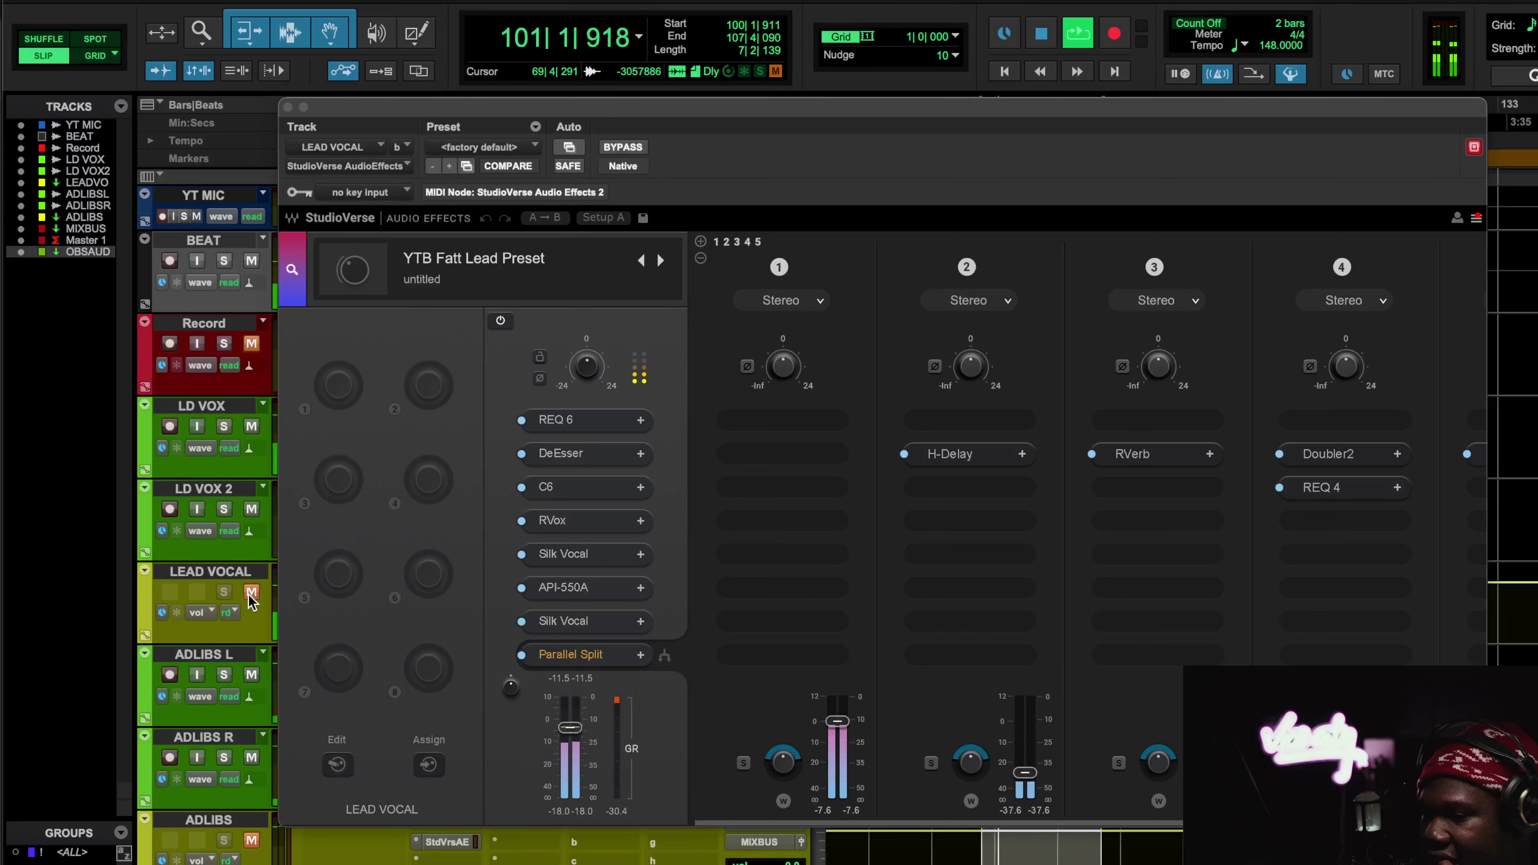
{"action": "left_click", "coordinate": [251, 592]}
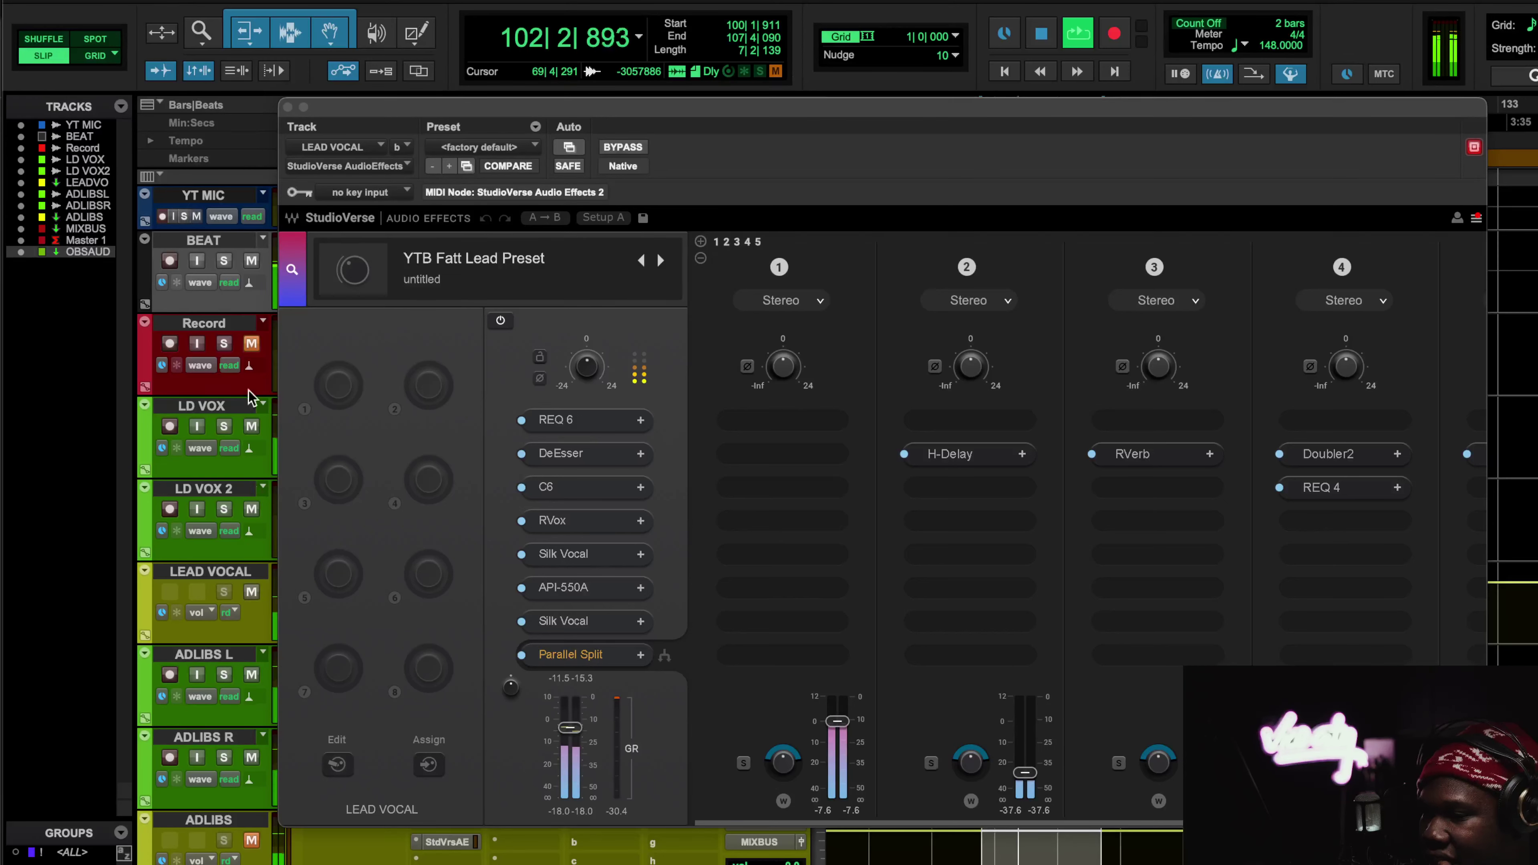
{"action": "left_click", "coordinate": [251, 262]}
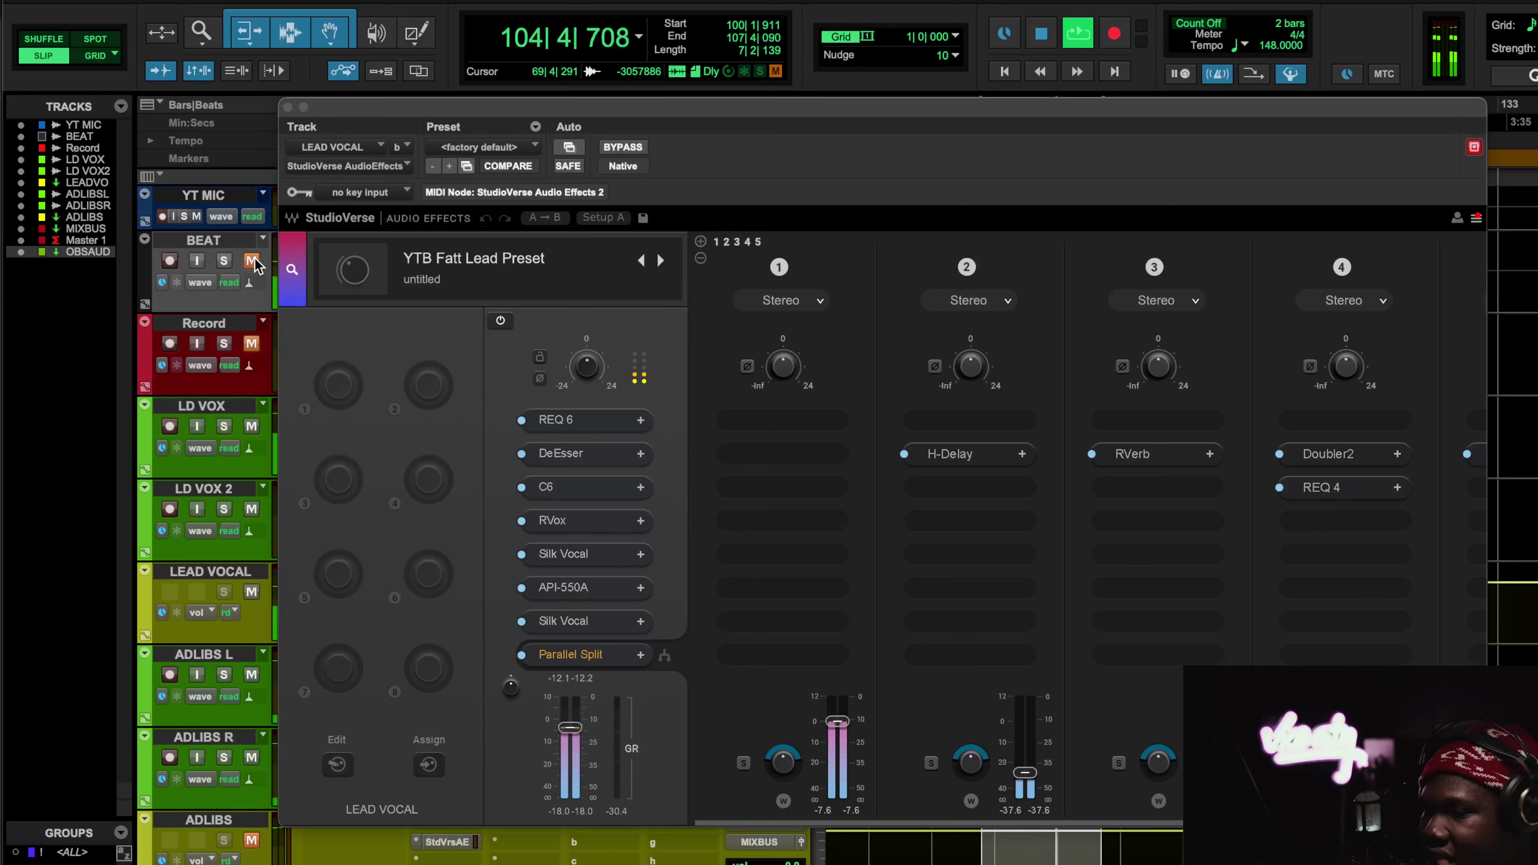
{"action": "left_click", "coordinate": [252, 261]}
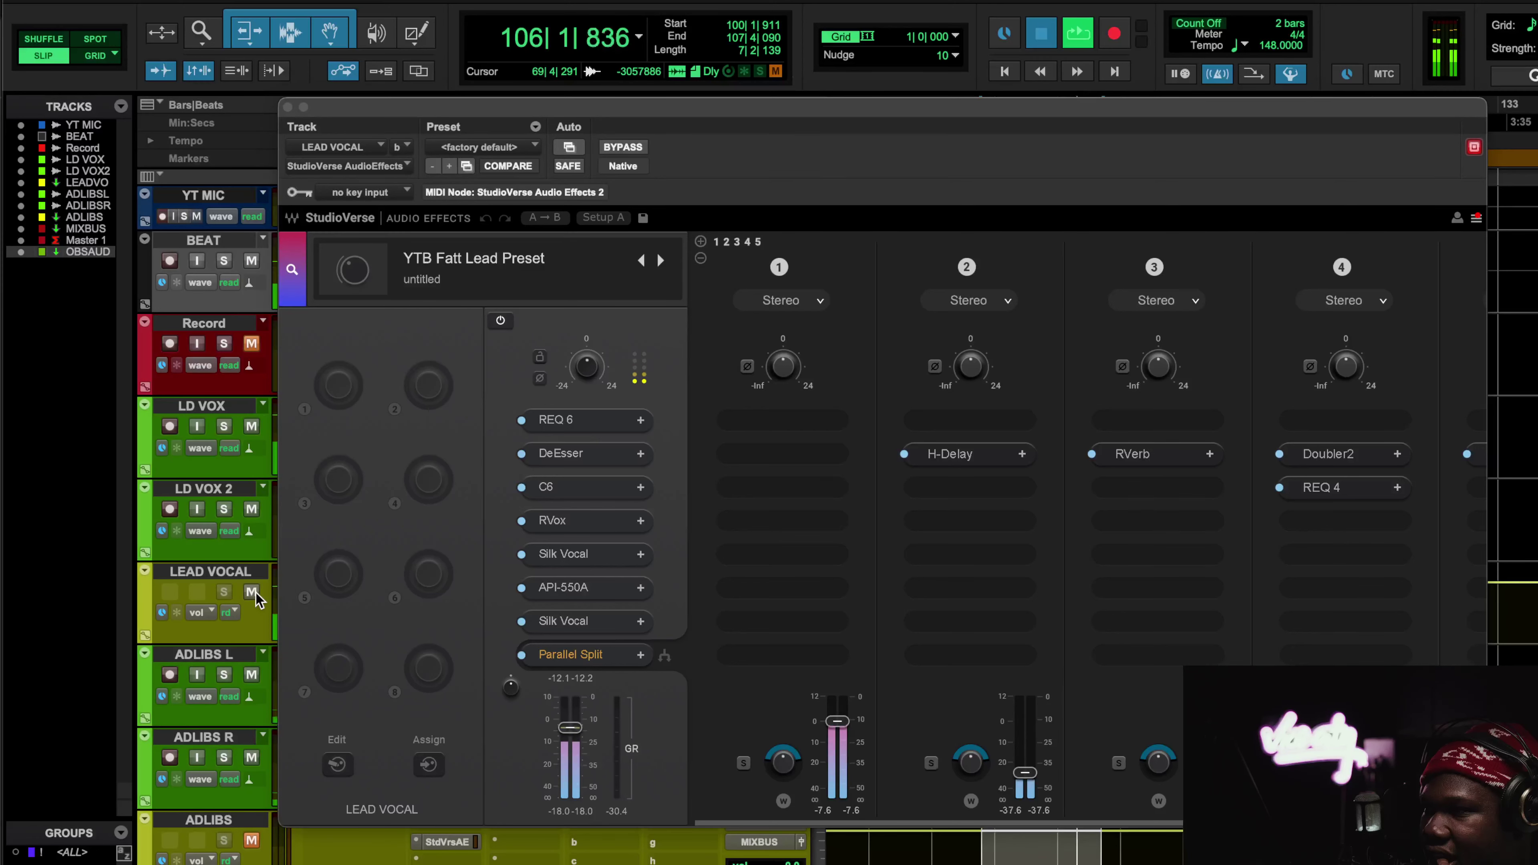
{"action": "key", "text": "space"}
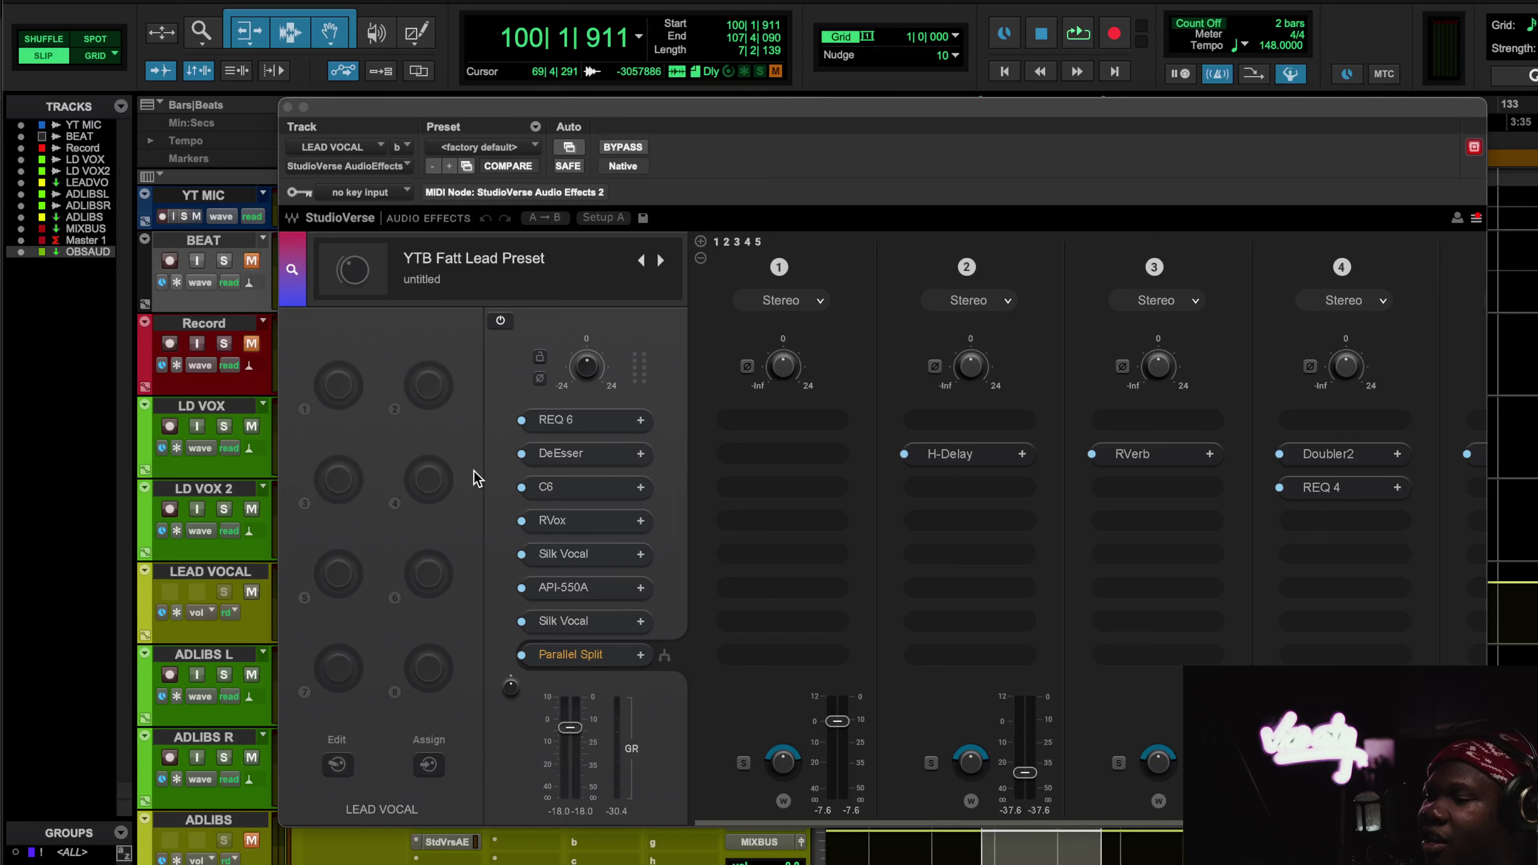
Step: Inspect the REQ 6 equalizer in the StudioVerse chain and compare the vocal with it bypassed and active during playback
{"action": "left_click", "coordinate": [563, 421]}
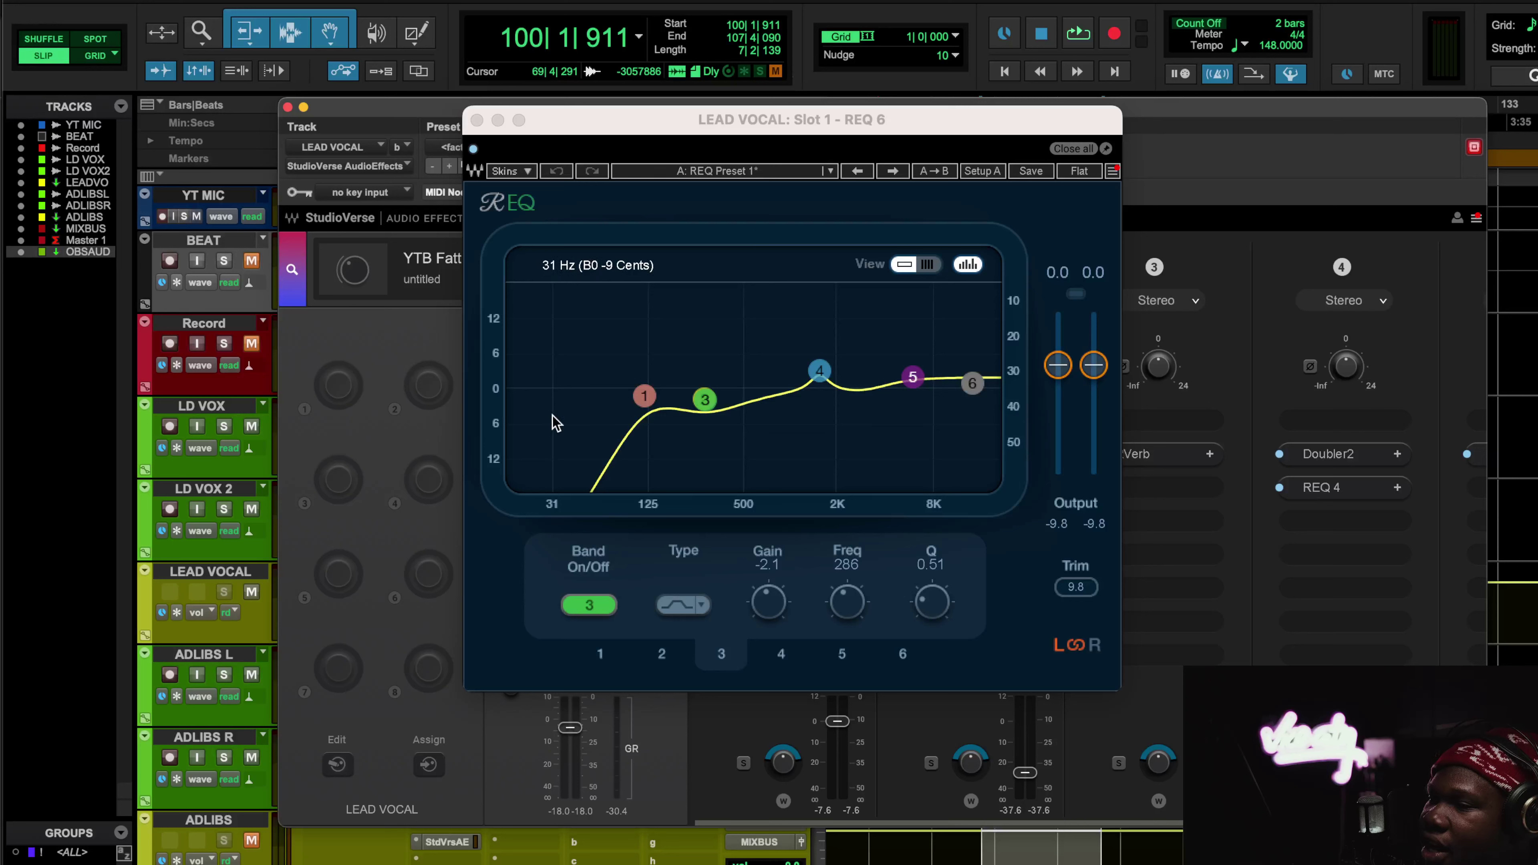
{"action": "key", "text": "space"}
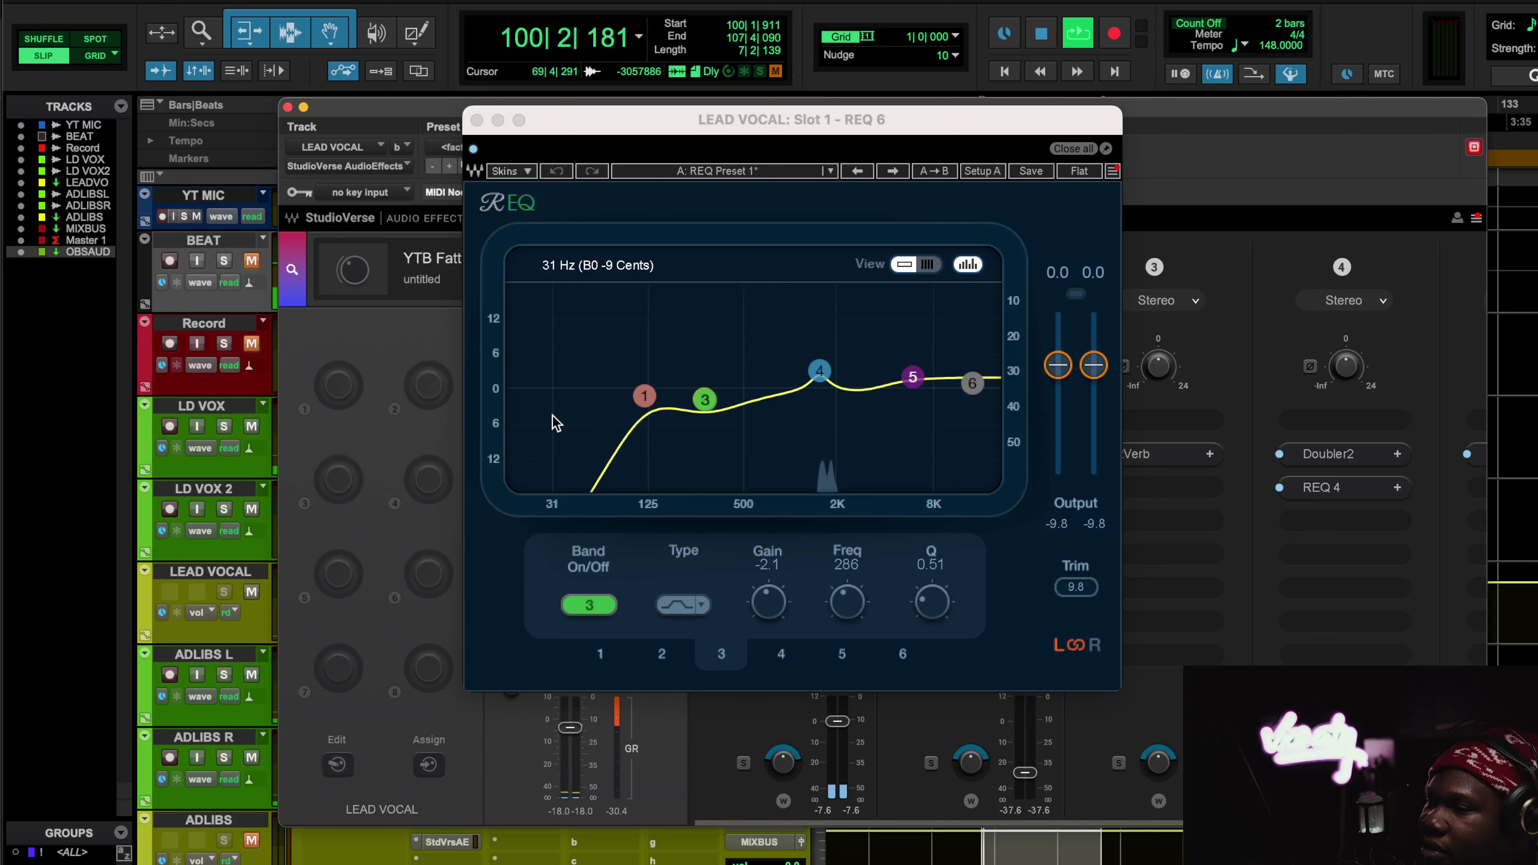
{"action": "left_click", "coordinate": [474, 155]}
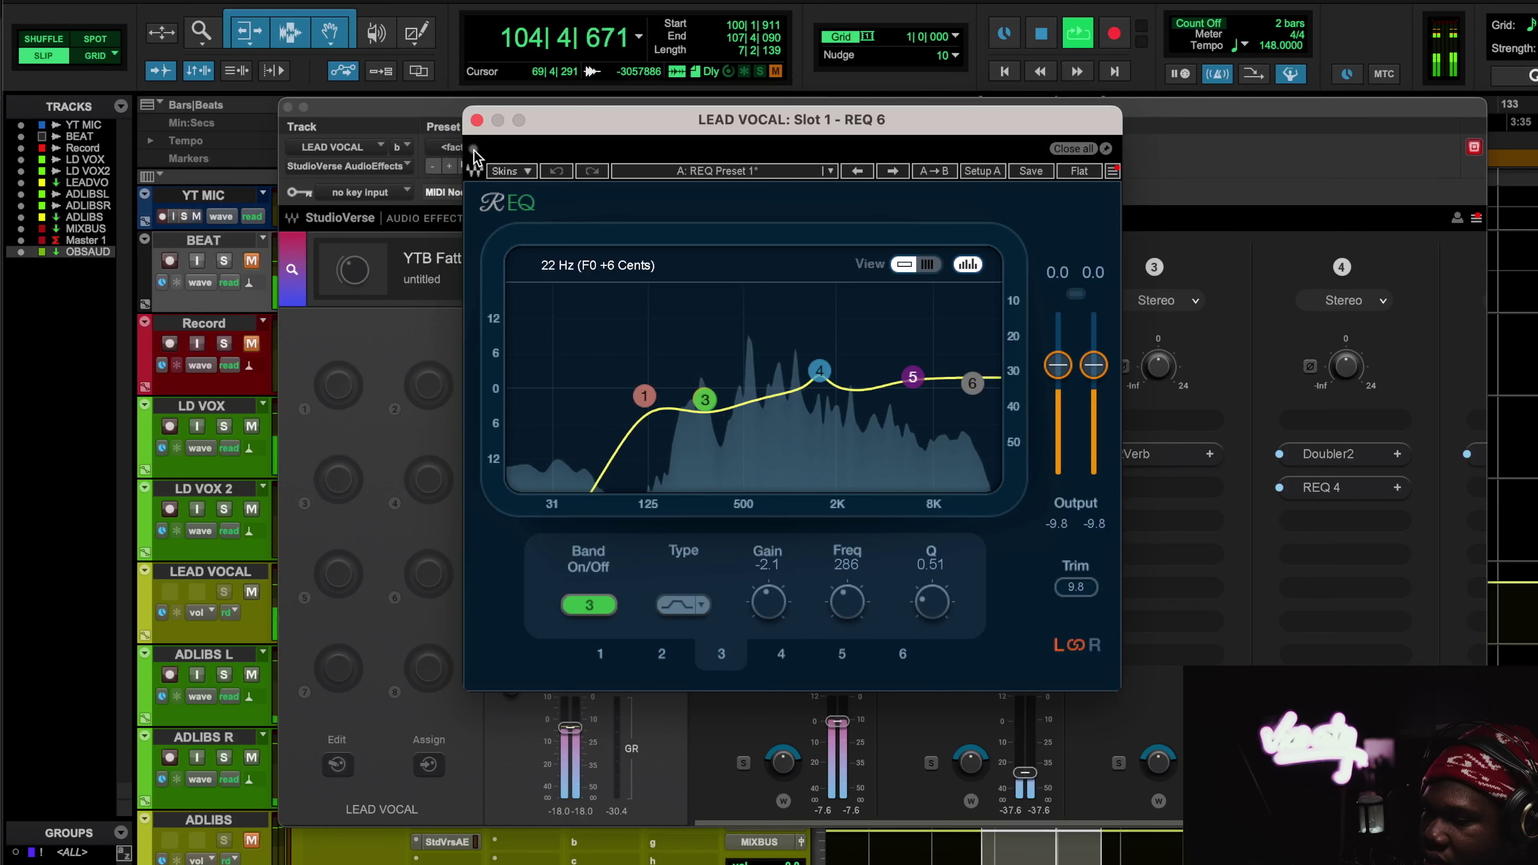
{"action": "key", "text": "space"}
{"action": "key", "text": "space"}
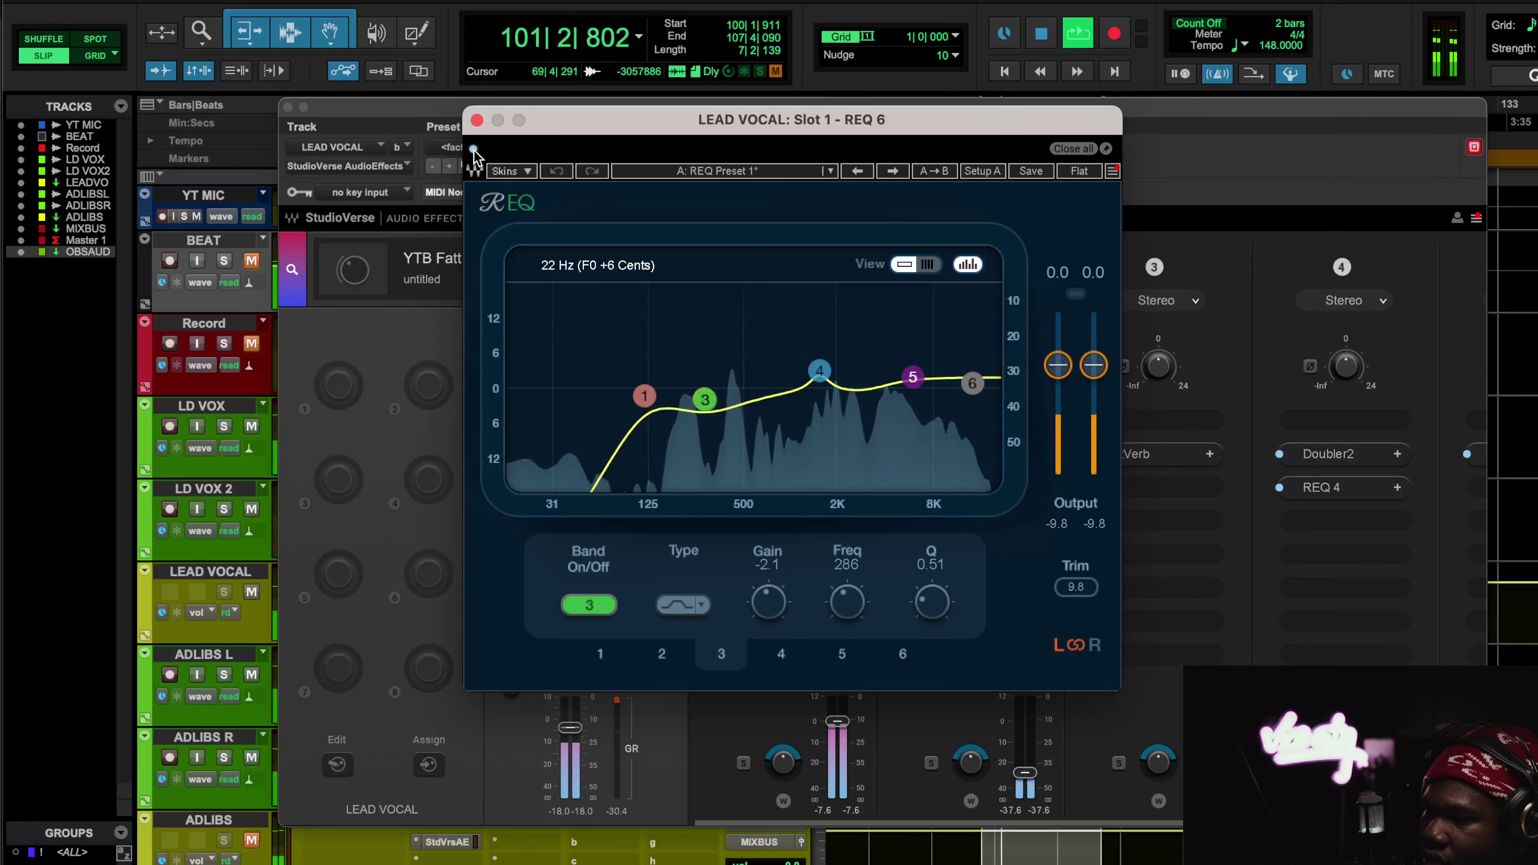
{"action": "key", "text": "space"}
{"action": "left_click", "coordinate": [477, 121]}
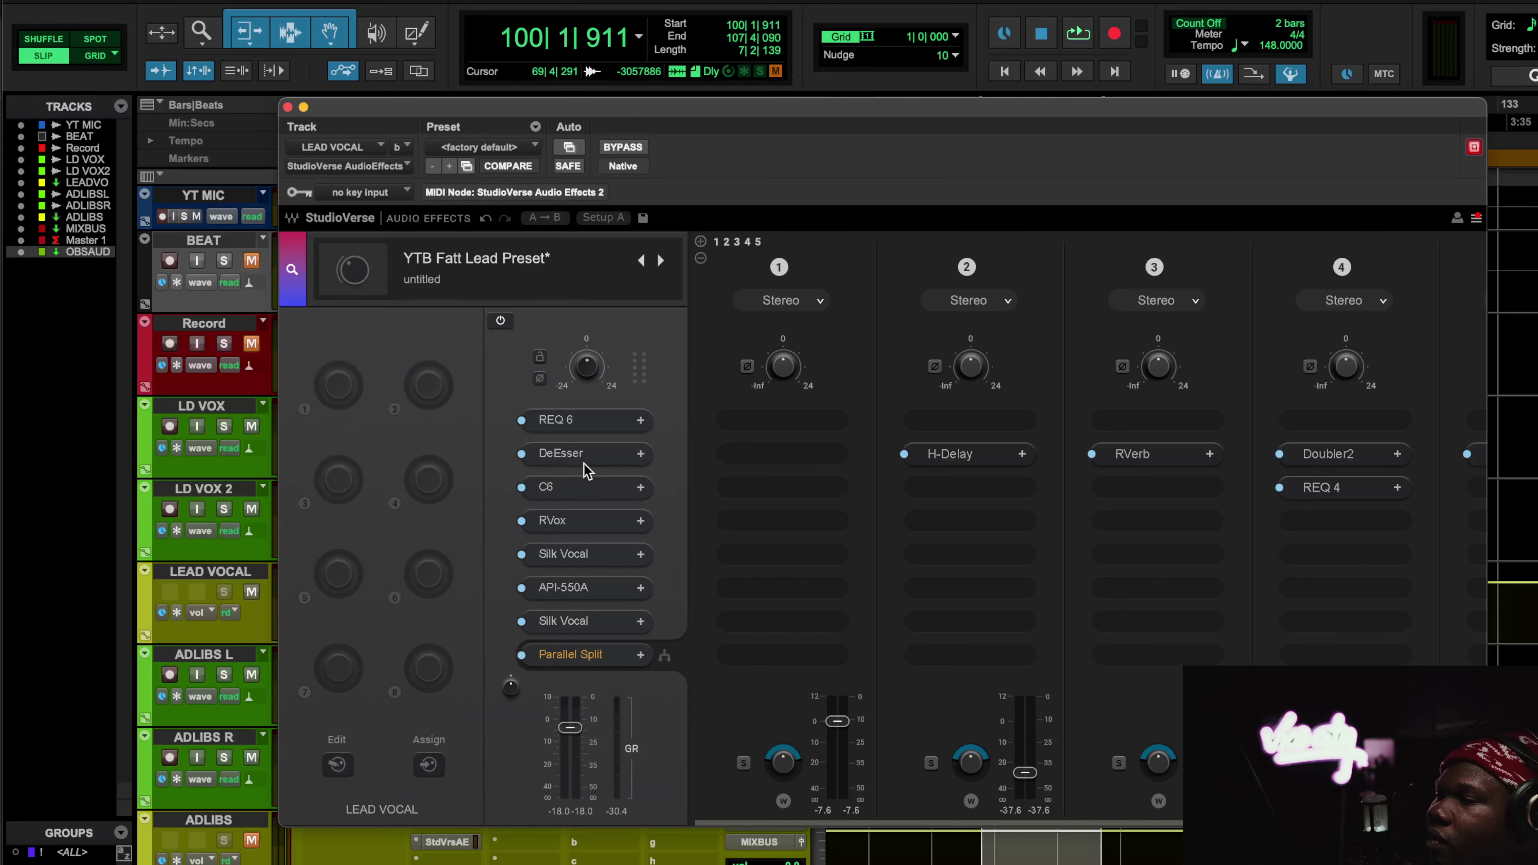
{"action": "left_click", "coordinate": [580, 422]}
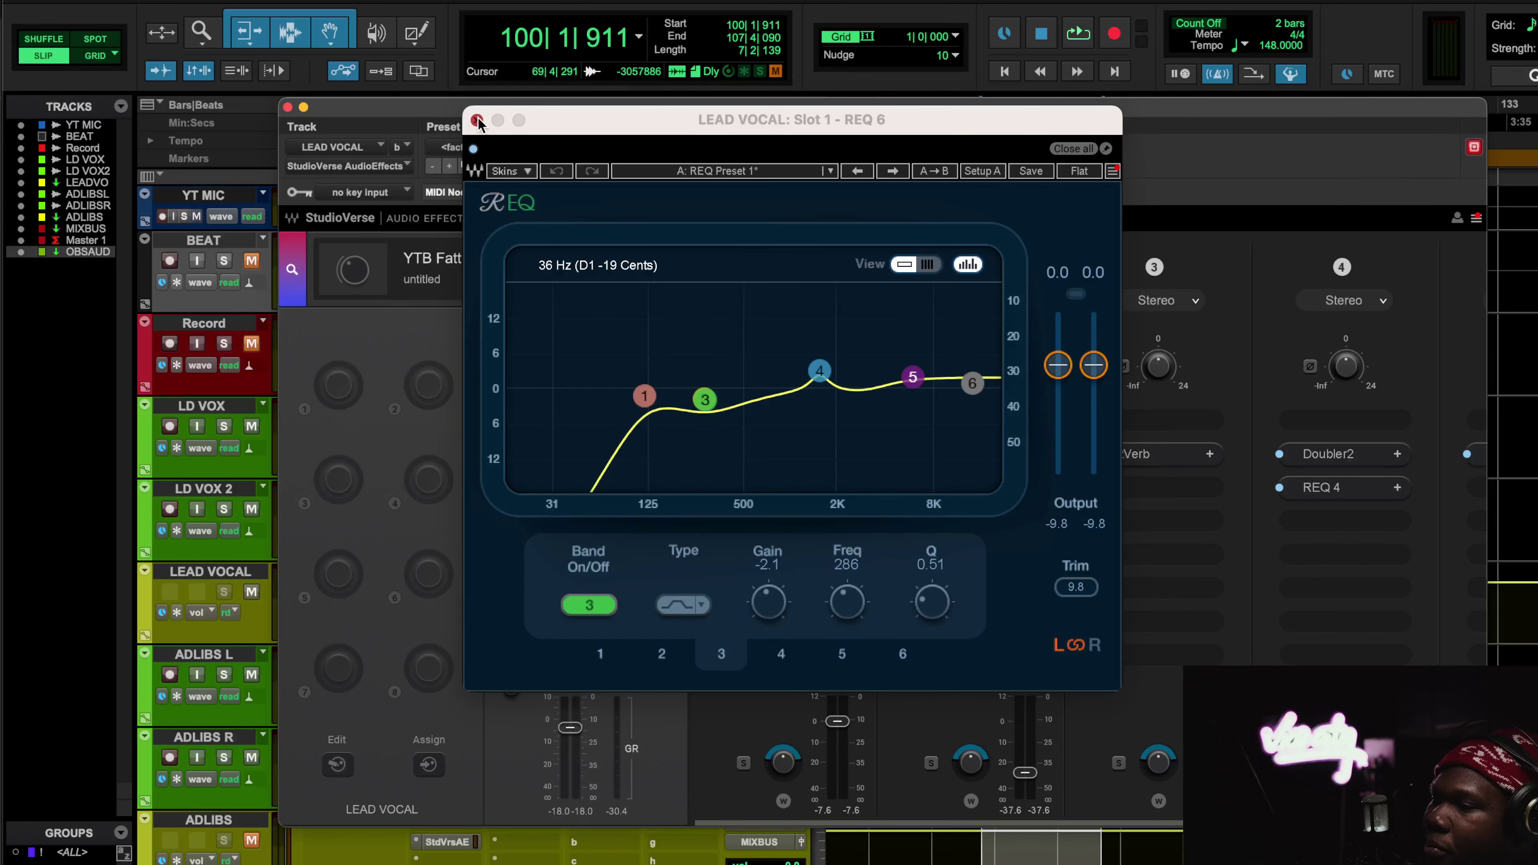
{"action": "left_click", "coordinate": [480, 123]}
Step: Open the DeEsser in the chain and listen to the vocal through it, temporarily unmuting BEAT during playback
{"action": "left_click", "coordinate": [579, 459]}
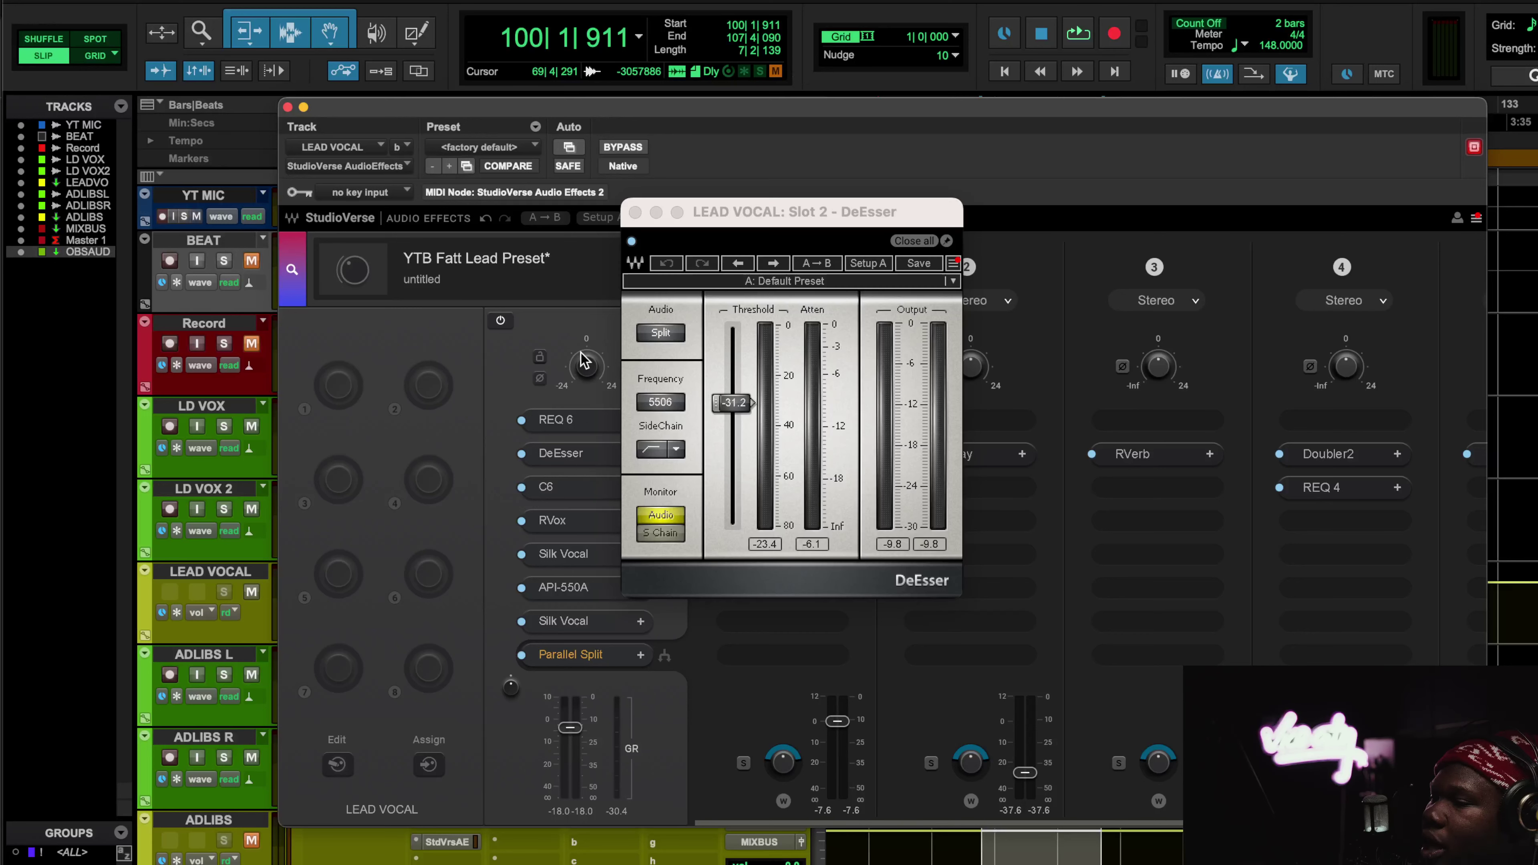
{"action": "key", "text": "space"}
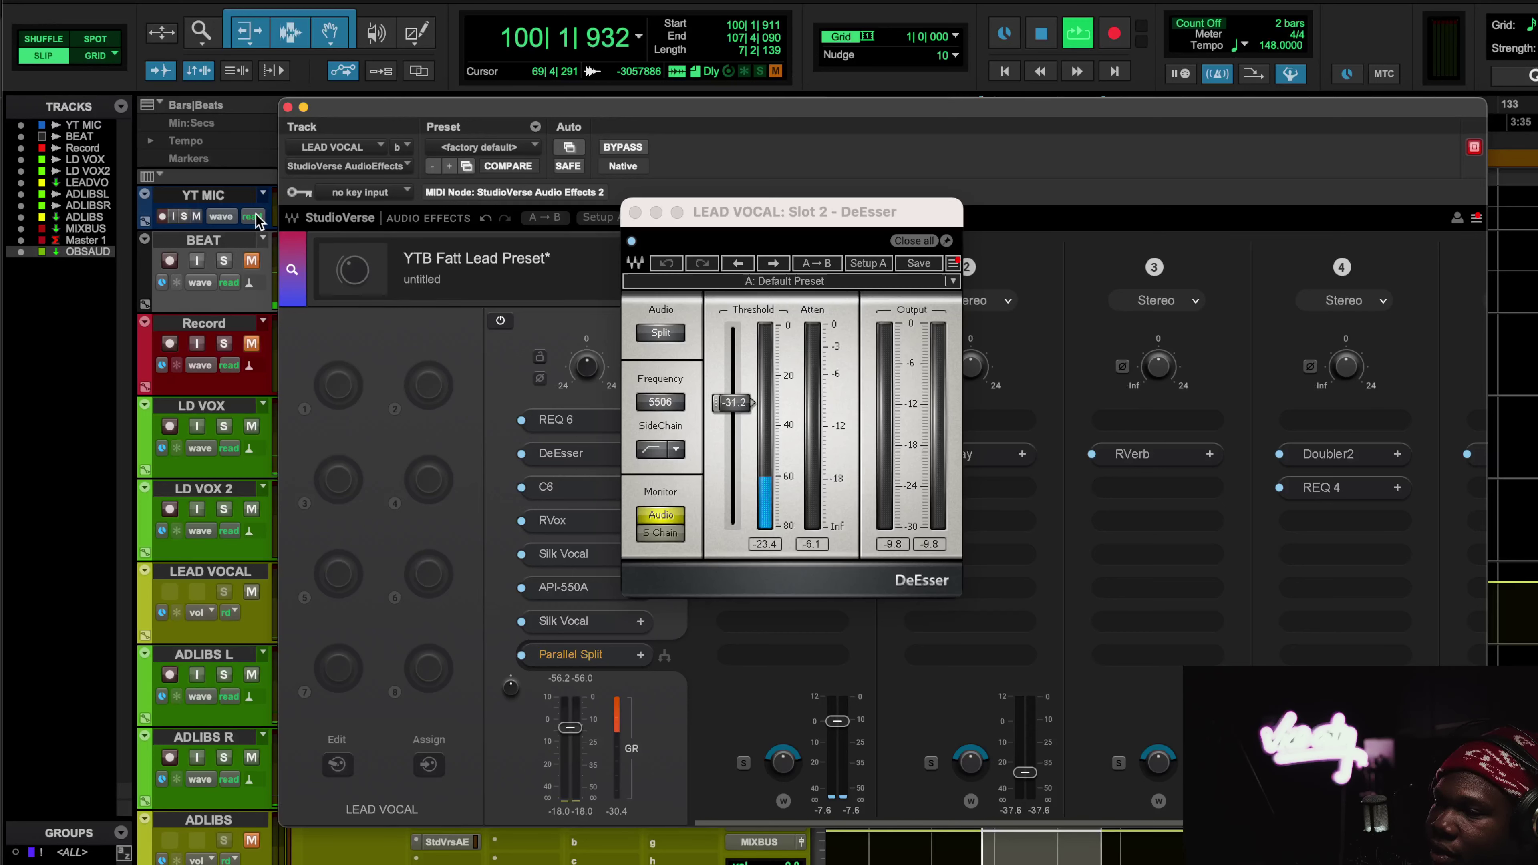
{"action": "left_click", "coordinate": [251, 261]}
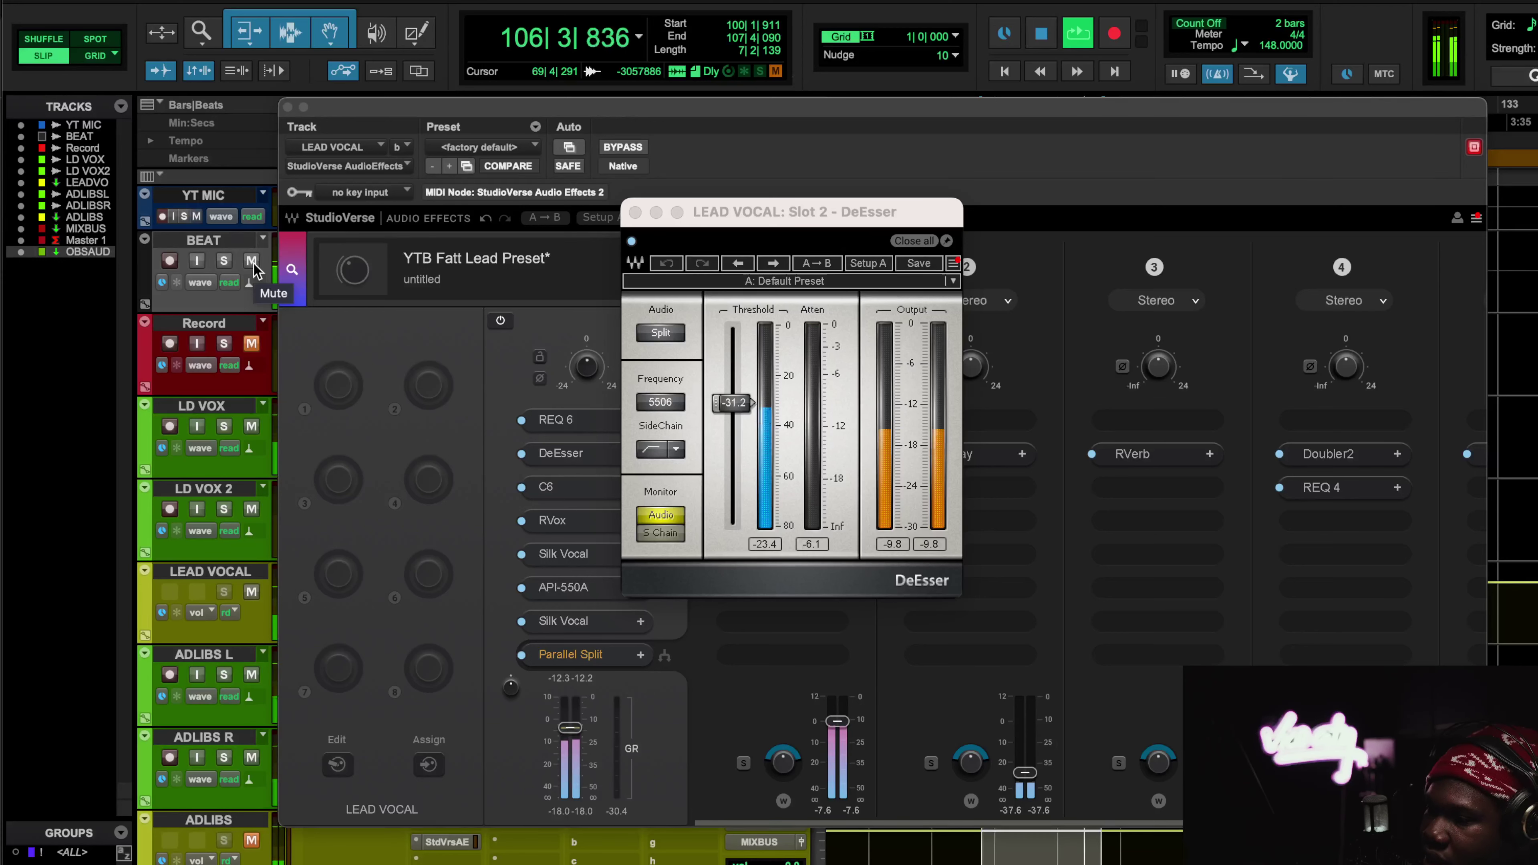
{"action": "key", "text": "space"}
{"action": "left_click", "coordinate": [251, 261]}
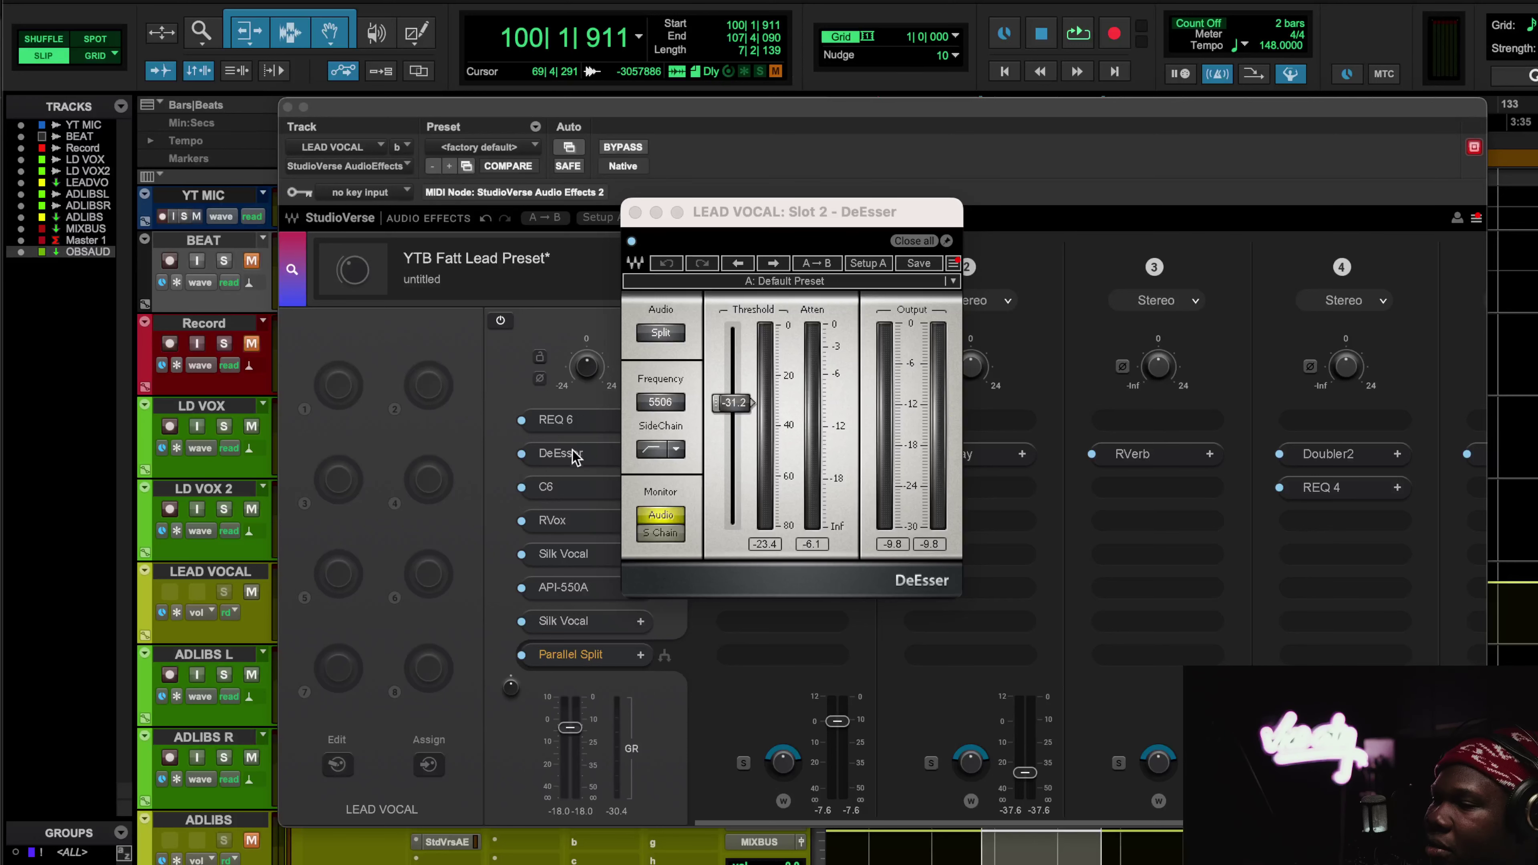
Step: Open the C6 in the chain, audition bands 6 and 1 soloed in turn, and compare the vocal with C6 bypassed and active
{"action": "left_click", "coordinate": [573, 488]}
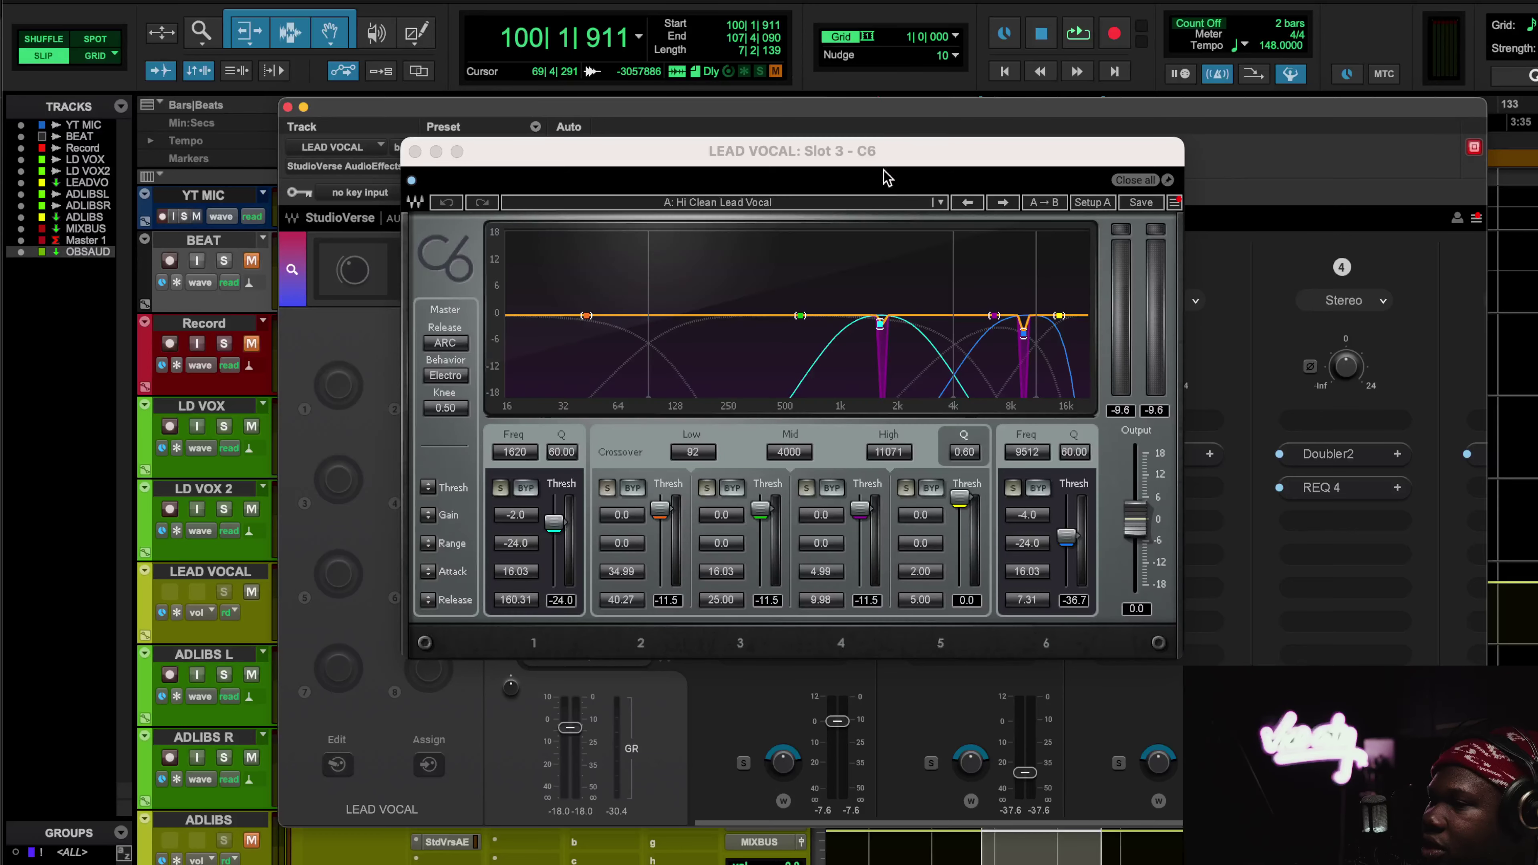
{"action": "left_click_drag", "start_coordinate": [886, 167], "coordinate": [969, 159]}
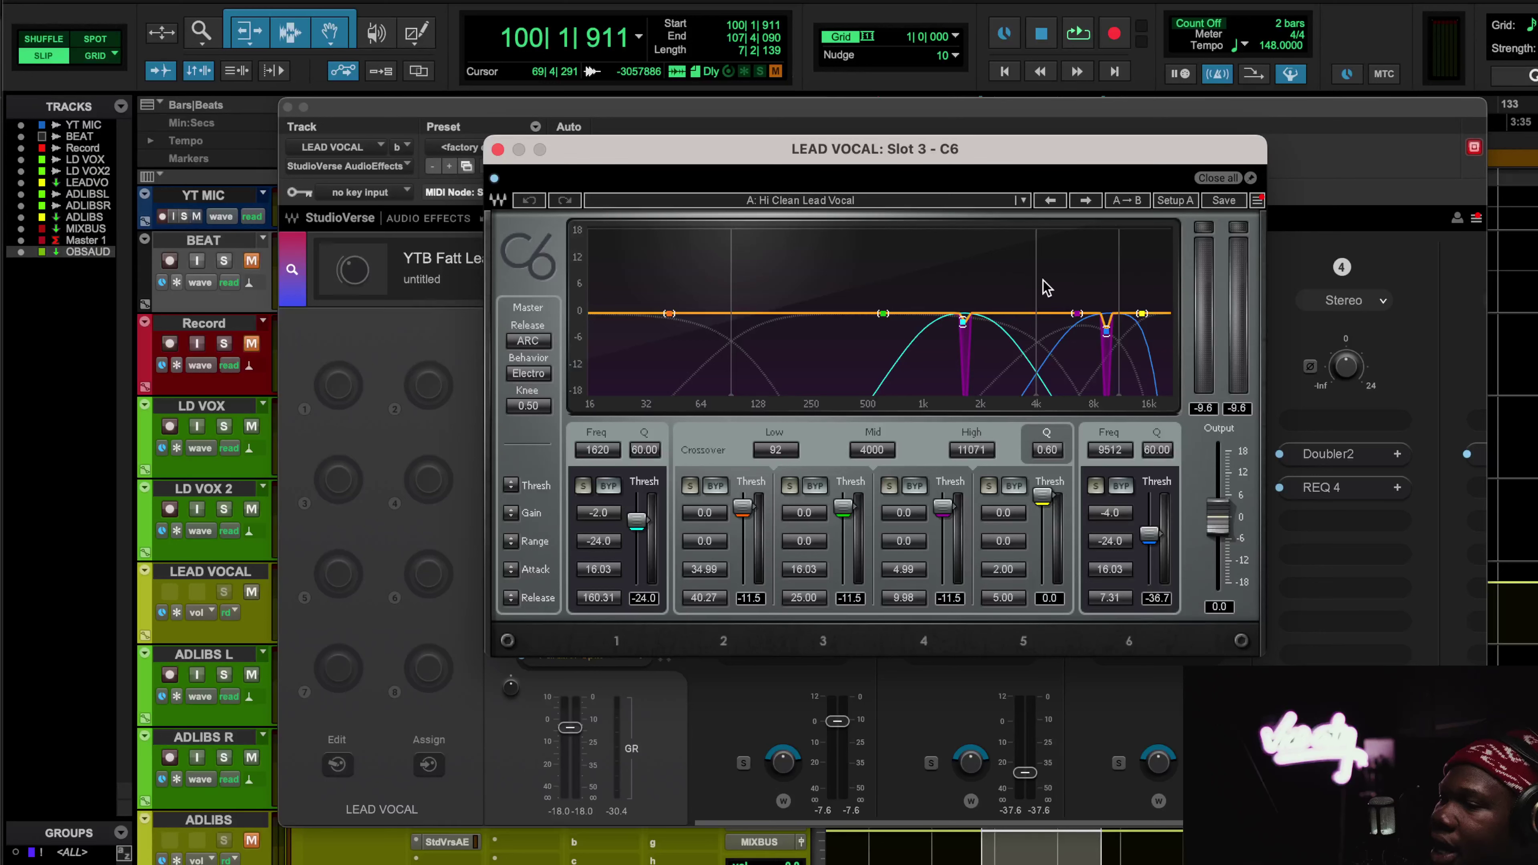
{"action": "key", "text": "space"}
{"action": "left_click", "coordinate": [1096, 485]}
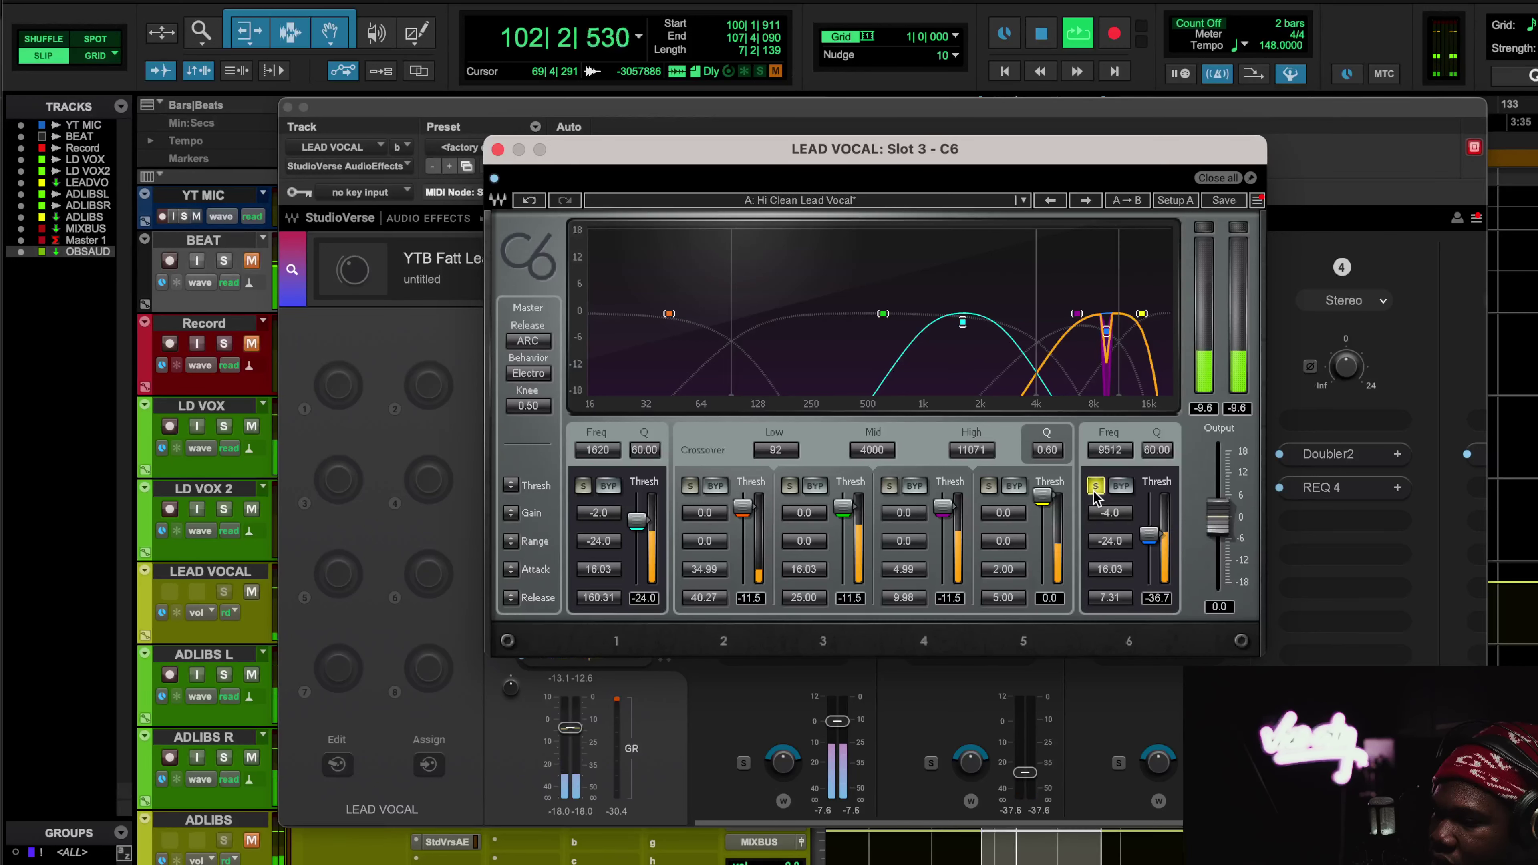
{"action": "left_click", "coordinate": [1094, 486]}
{"action": "left_click", "coordinate": [583, 485]}
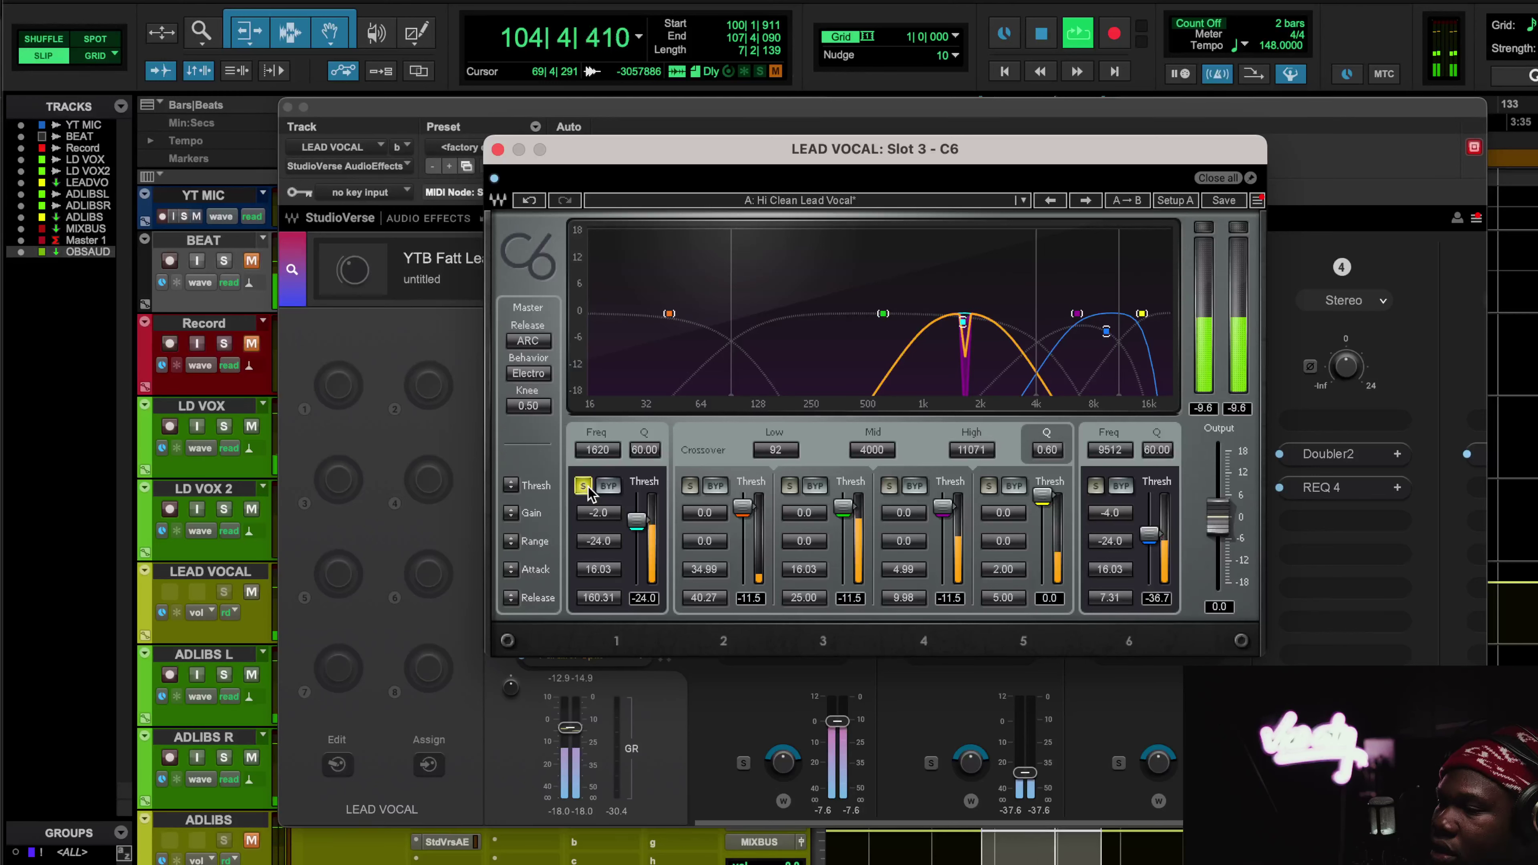
{"action": "left_click", "coordinate": [583, 485]}
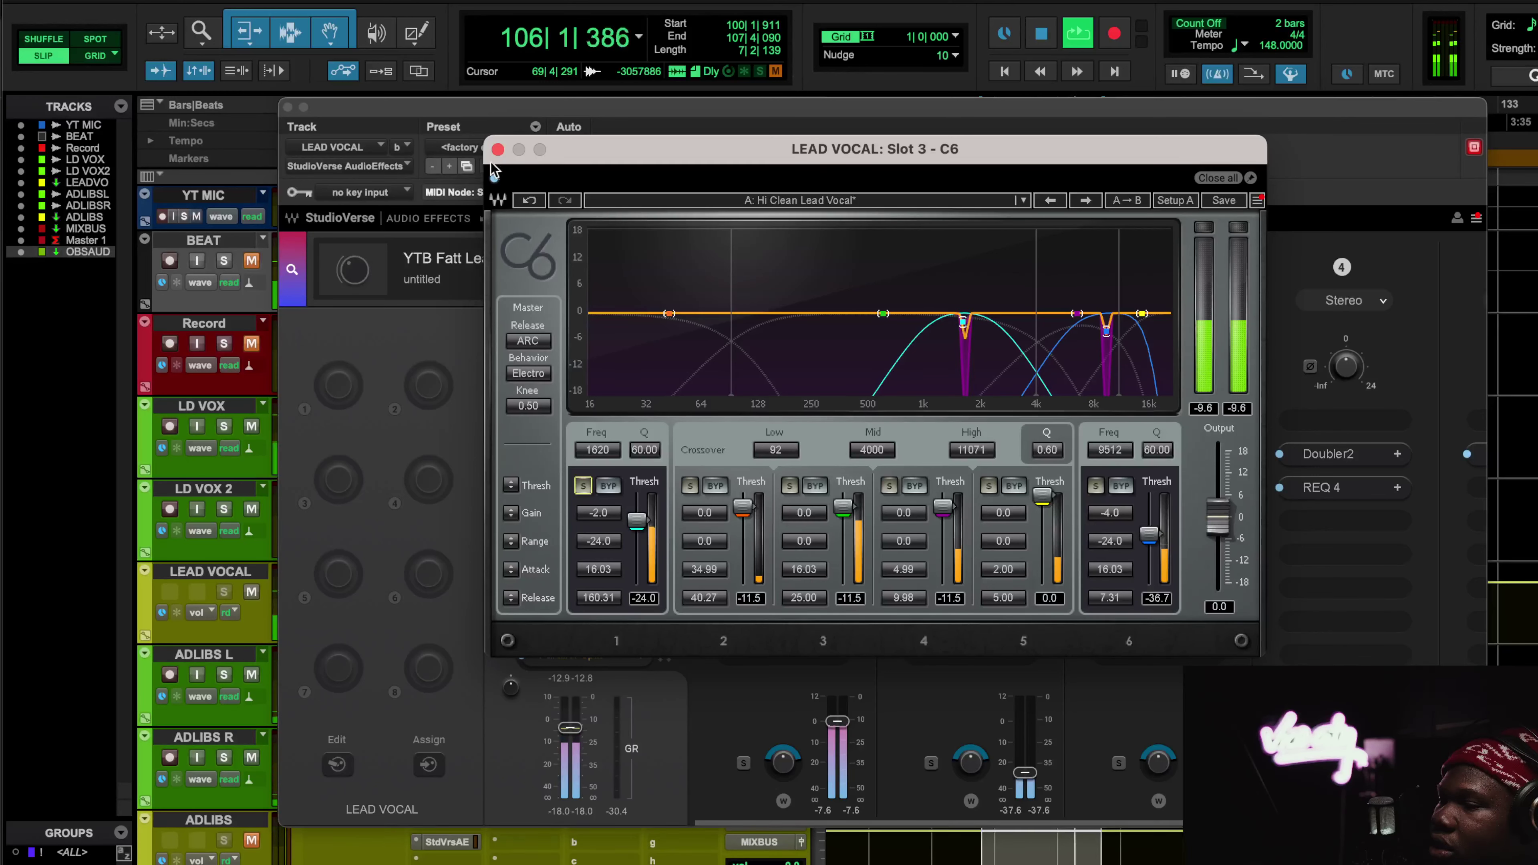
{"action": "key", "text": "space"}
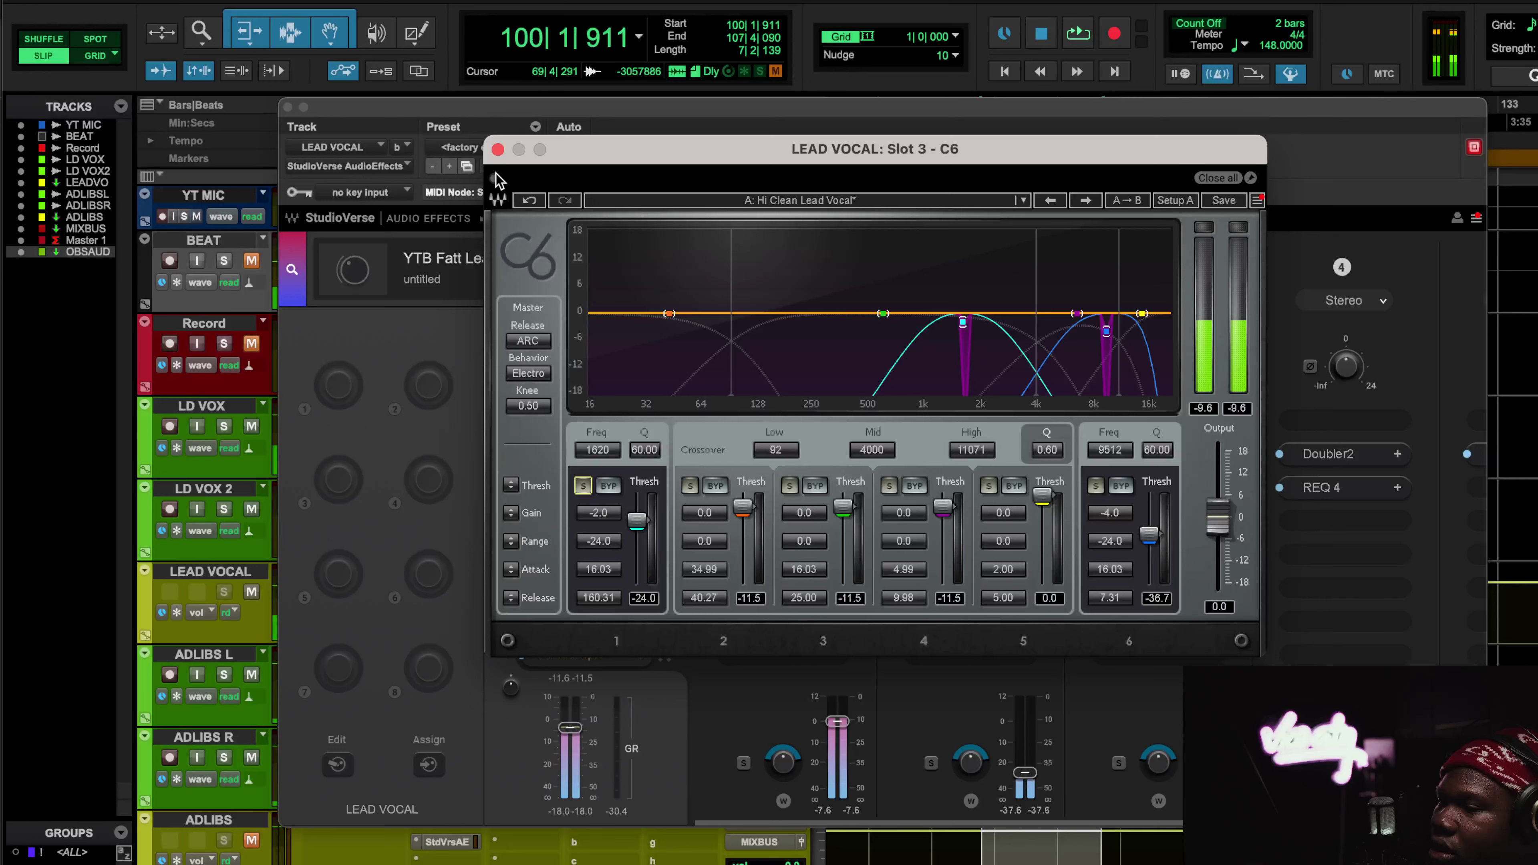
{"action": "key", "text": "space"}
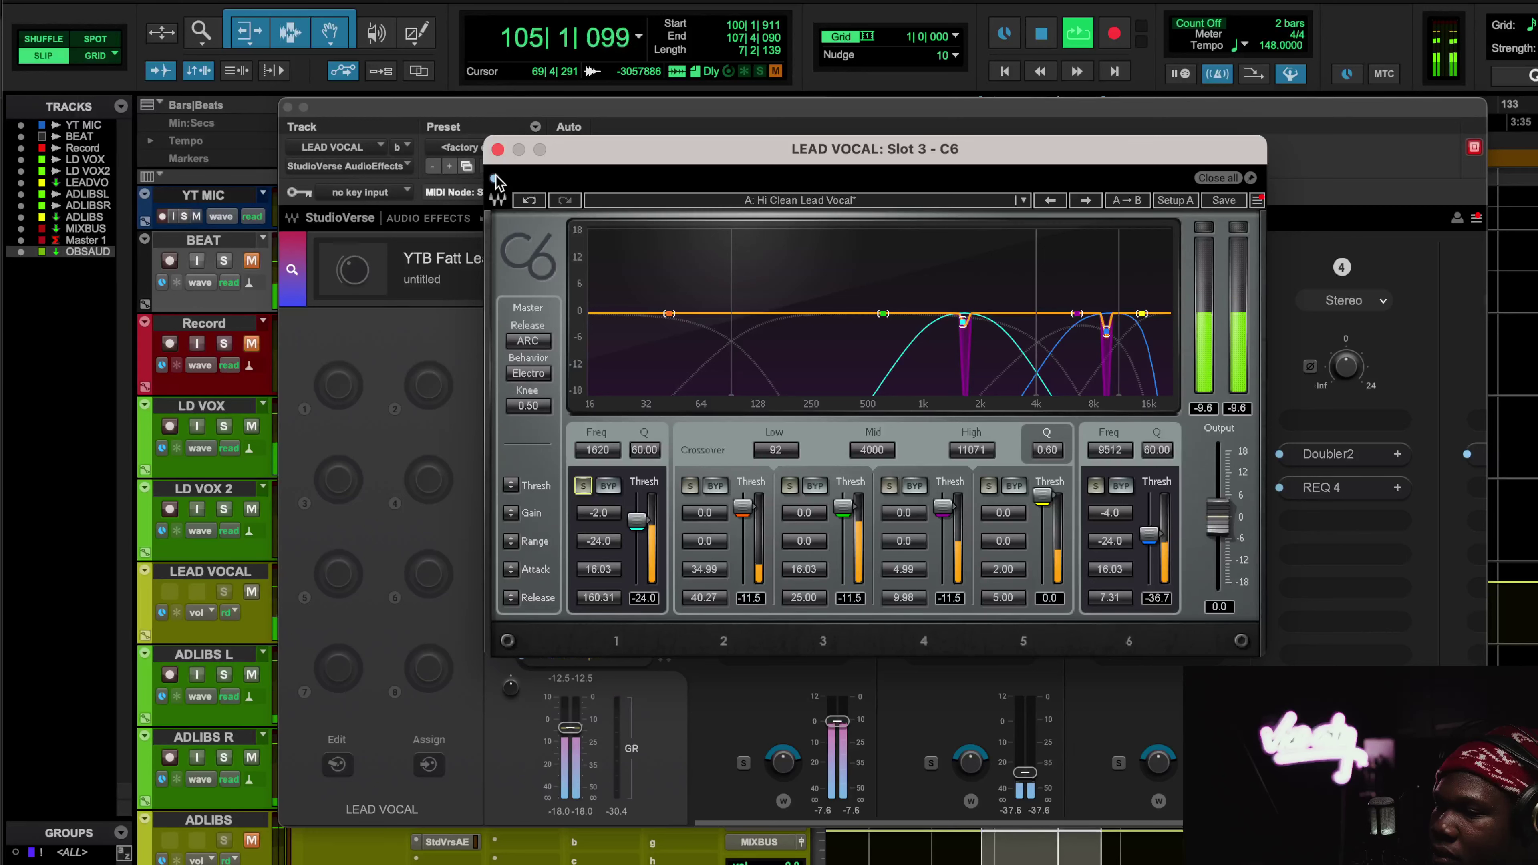
Step: Close the C6, stop playback, and review the RVox, REQ 6 and C6 settings in the lead vocal chain
{"action": "left_click", "coordinate": [498, 150]}
{"action": "key", "text": "space"}
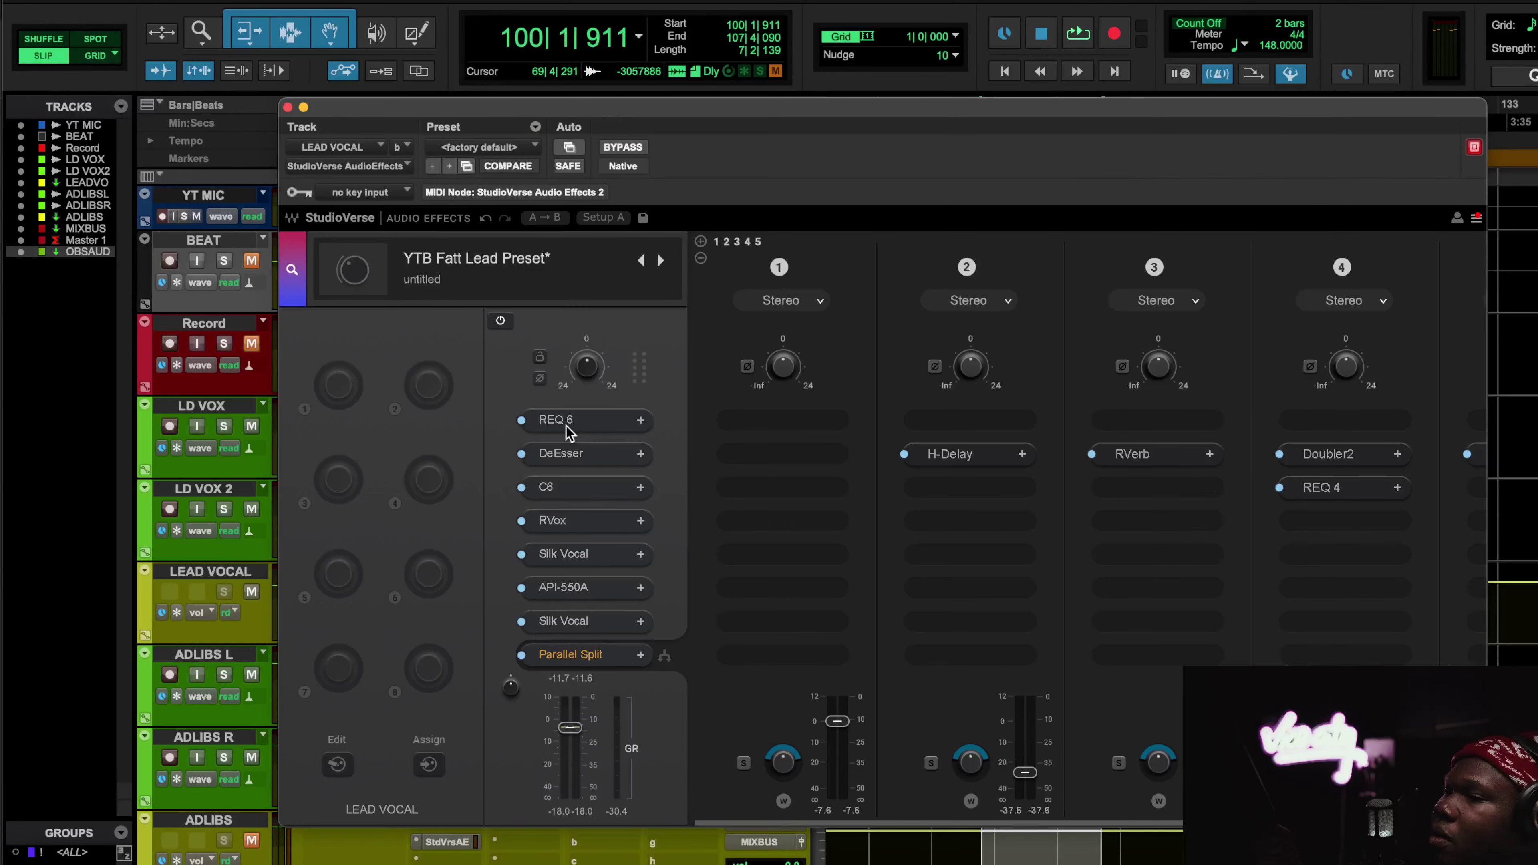
{"action": "left_click", "coordinate": [584, 525]}
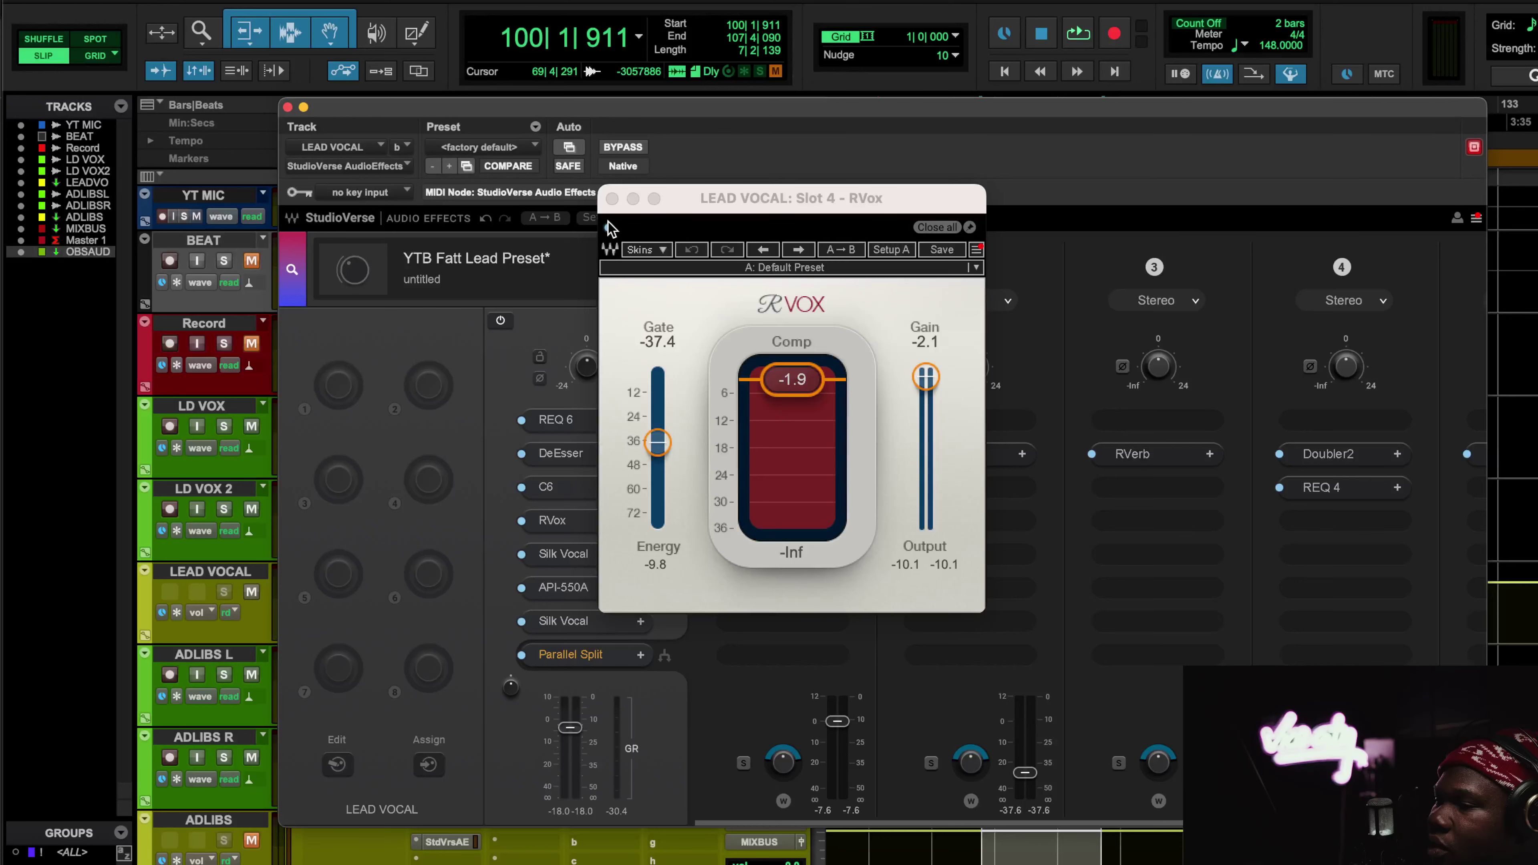
{"action": "left_click", "coordinate": [561, 427]}
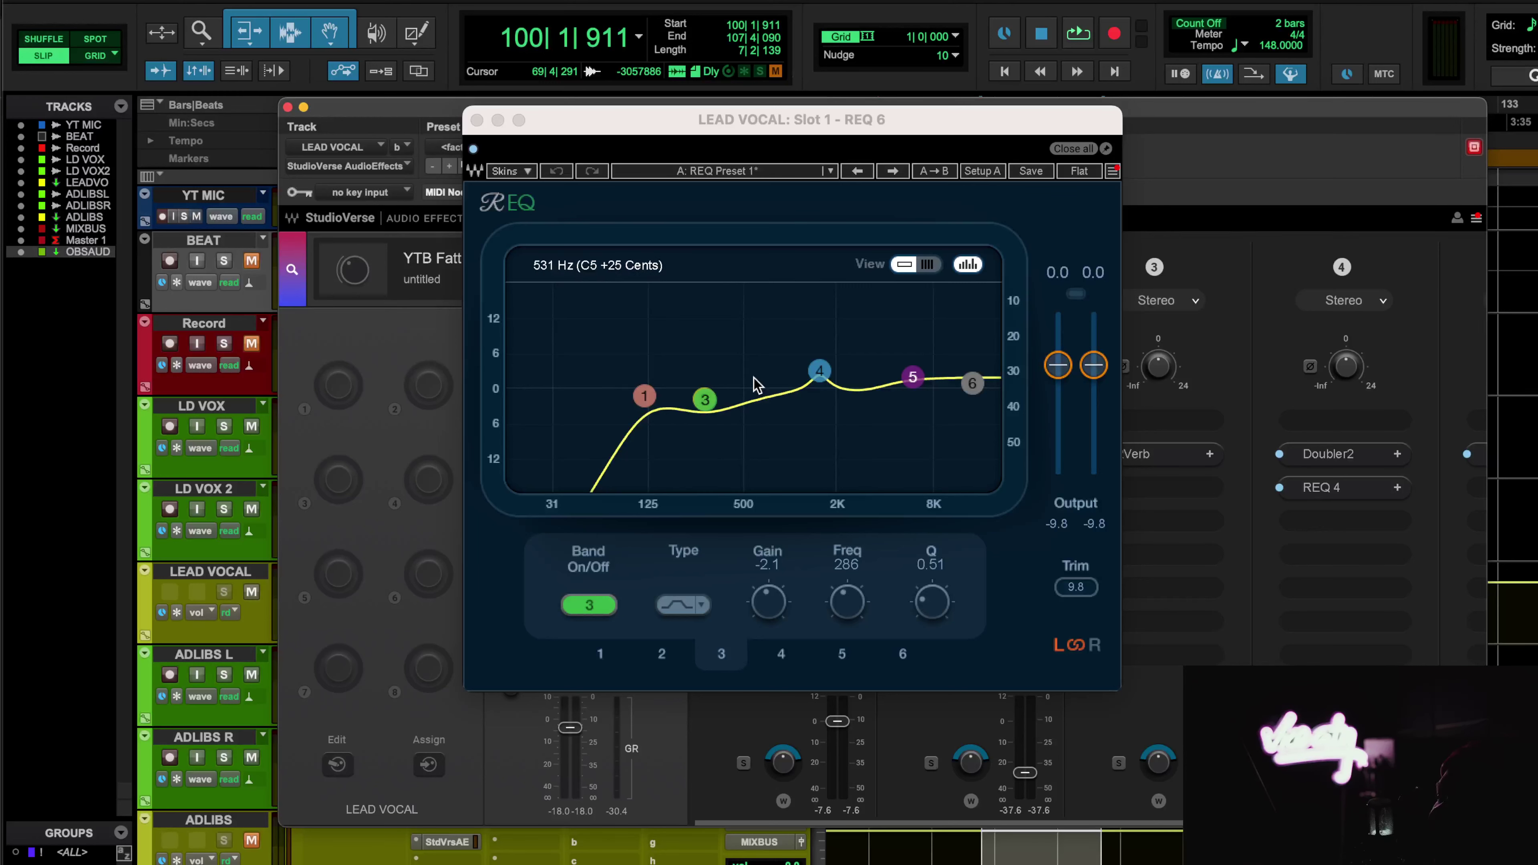
{"action": "left_click", "coordinate": [477, 121]}
{"action": "left_click", "coordinate": [582, 483]}
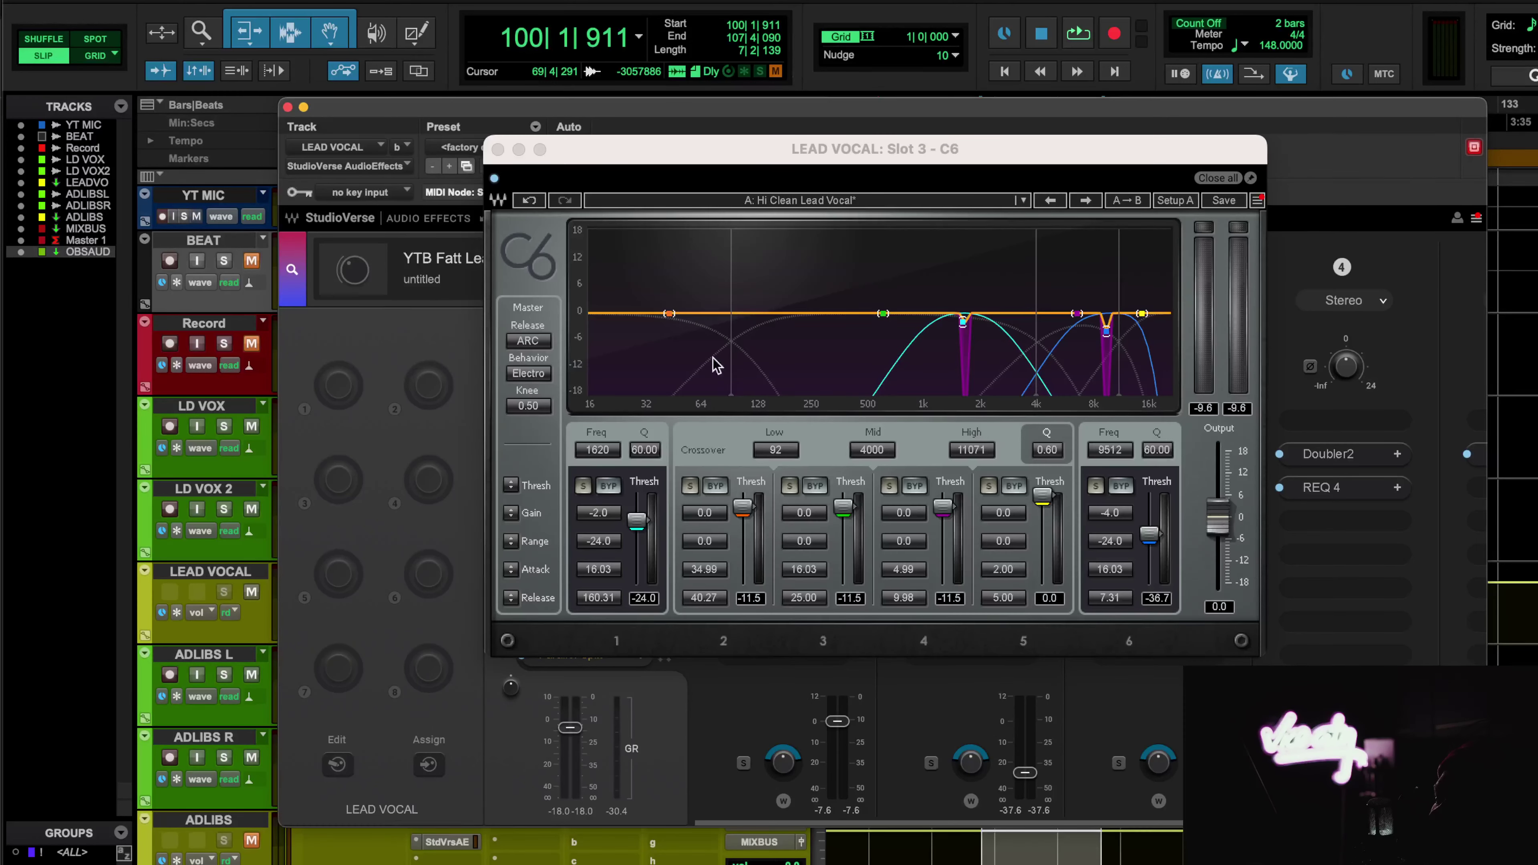
{"action": "left_click", "coordinate": [498, 225]}
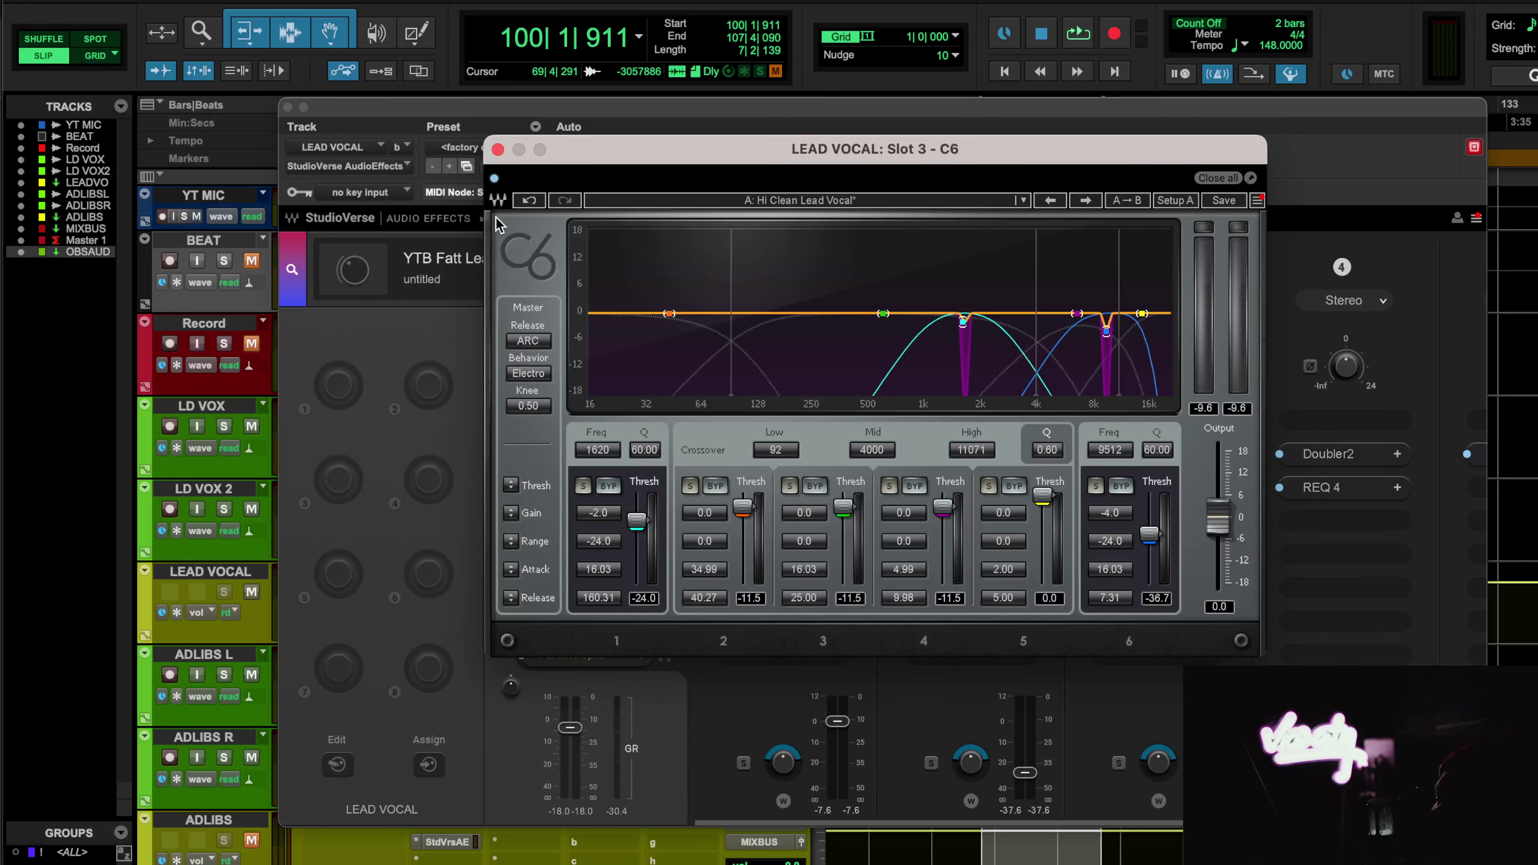
{"action": "left_click", "coordinate": [497, 150]}
Step: Audition the RVox bypassed and active, listen with BEAT unmuted, and close the plug-in with playback stopped
{"action": "left_click", "coordinate": [572, 520]}
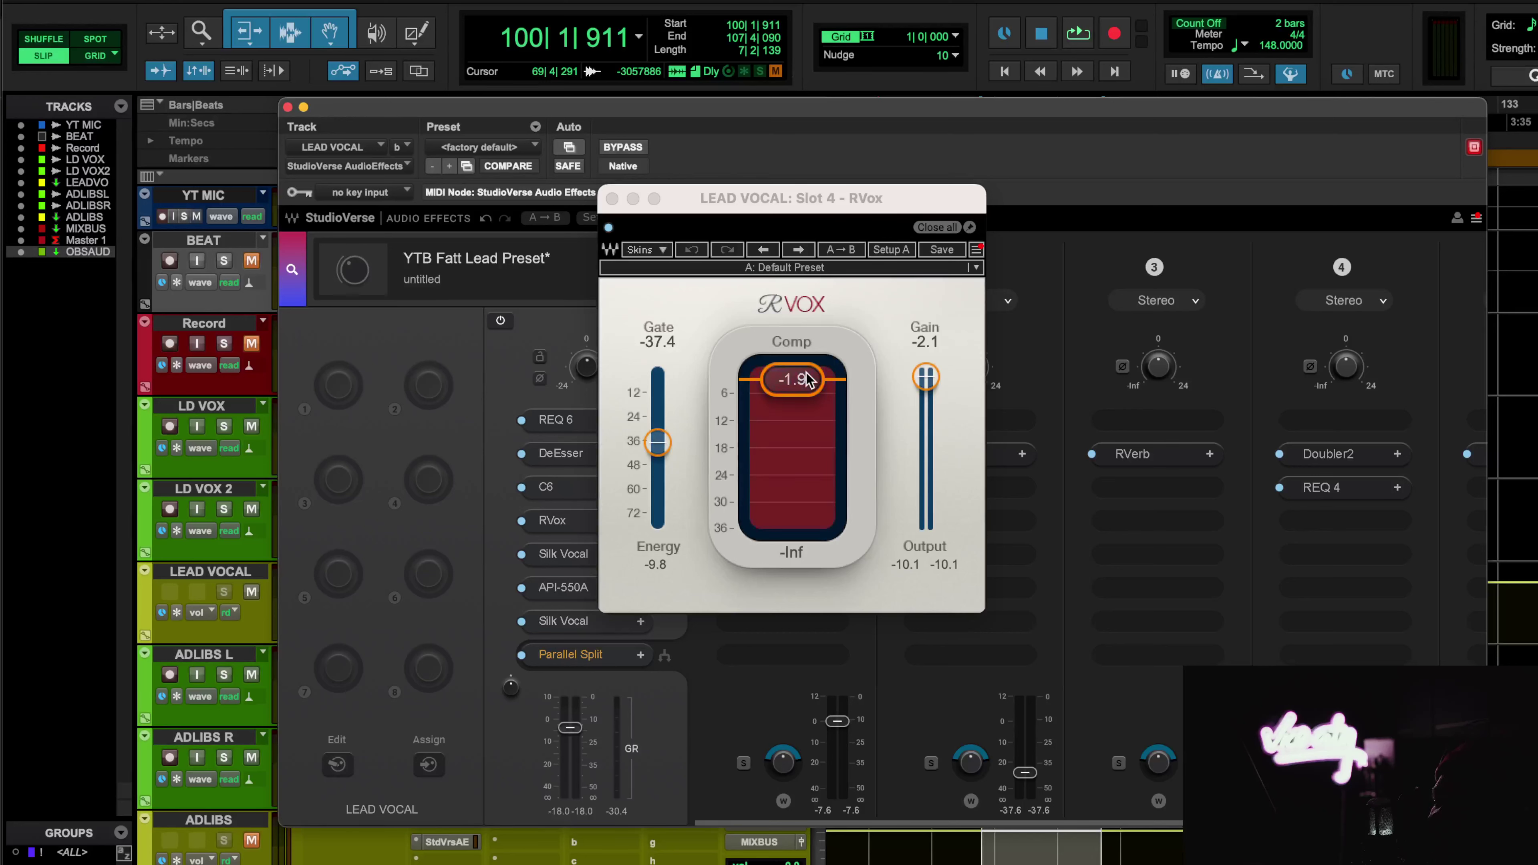
{"action": "key", "text": "space"}
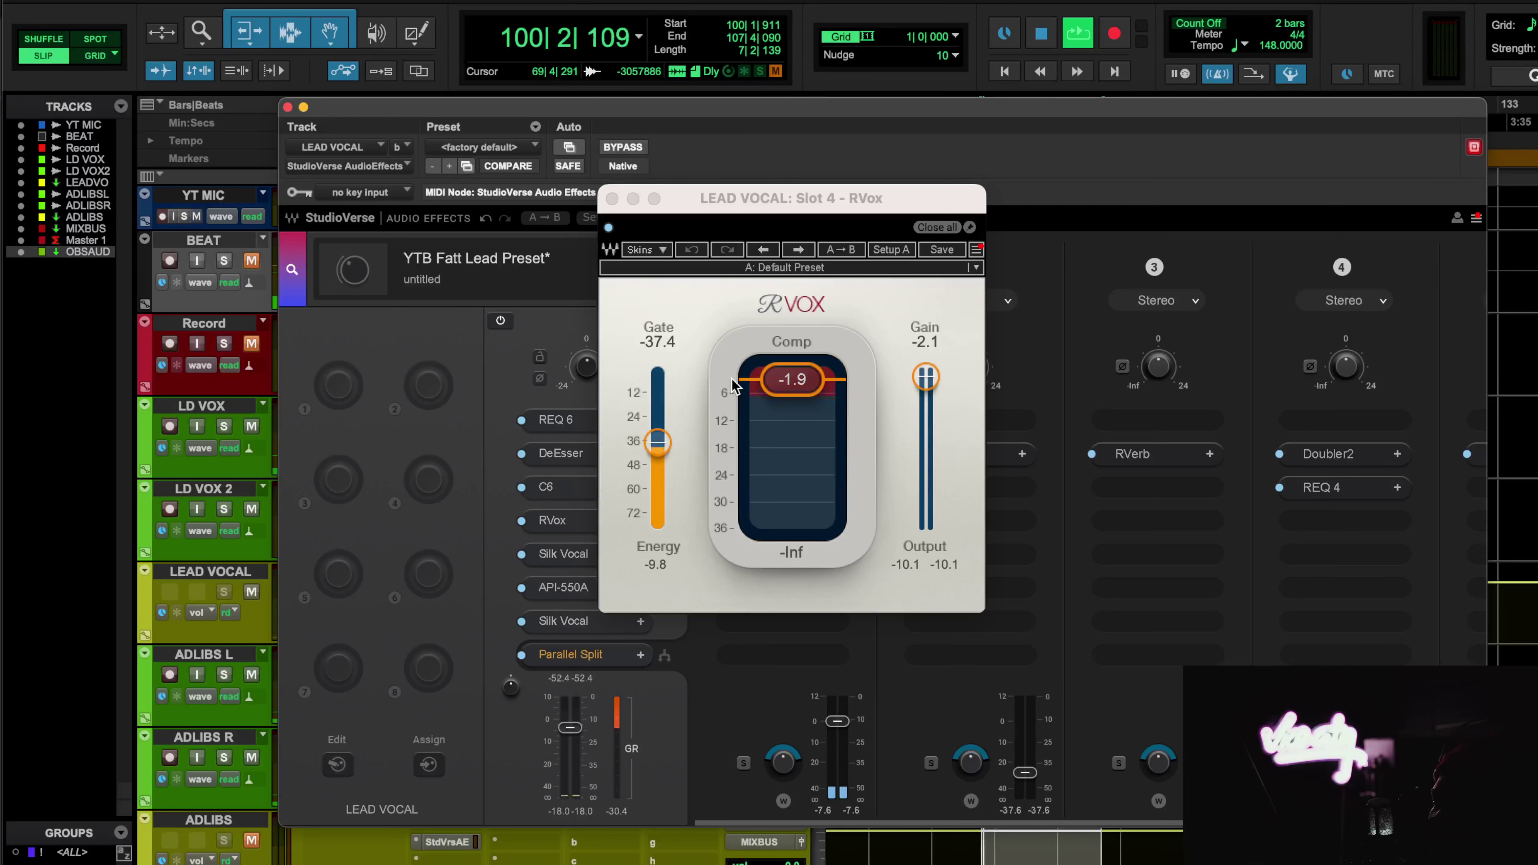
{"action": "left_click", "coordinate": [609, 227]}
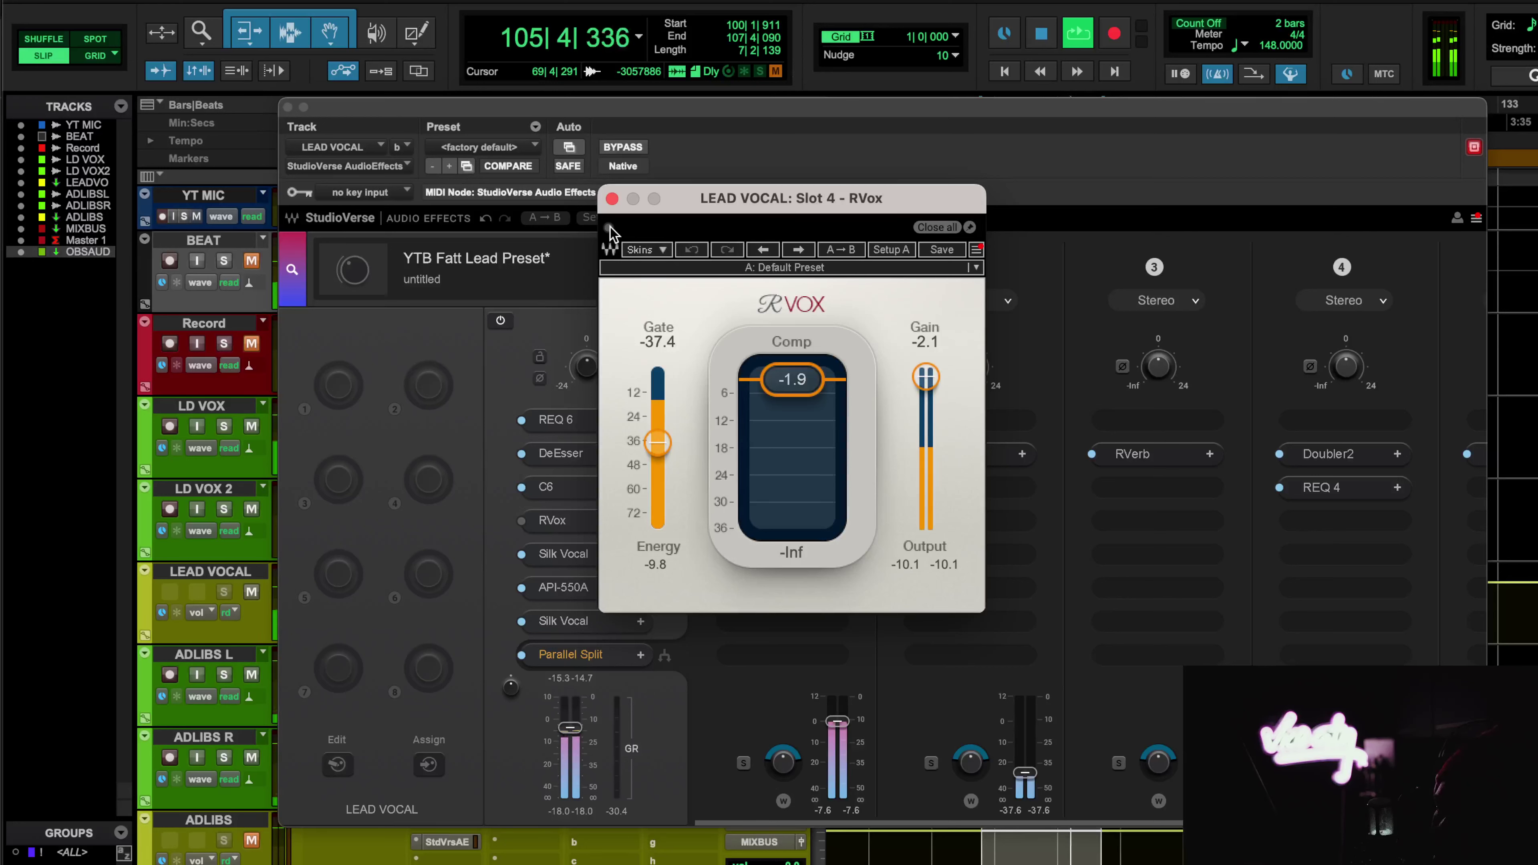
{"action": "key", "text": "space"}
{"action": "key", "text": "space"}
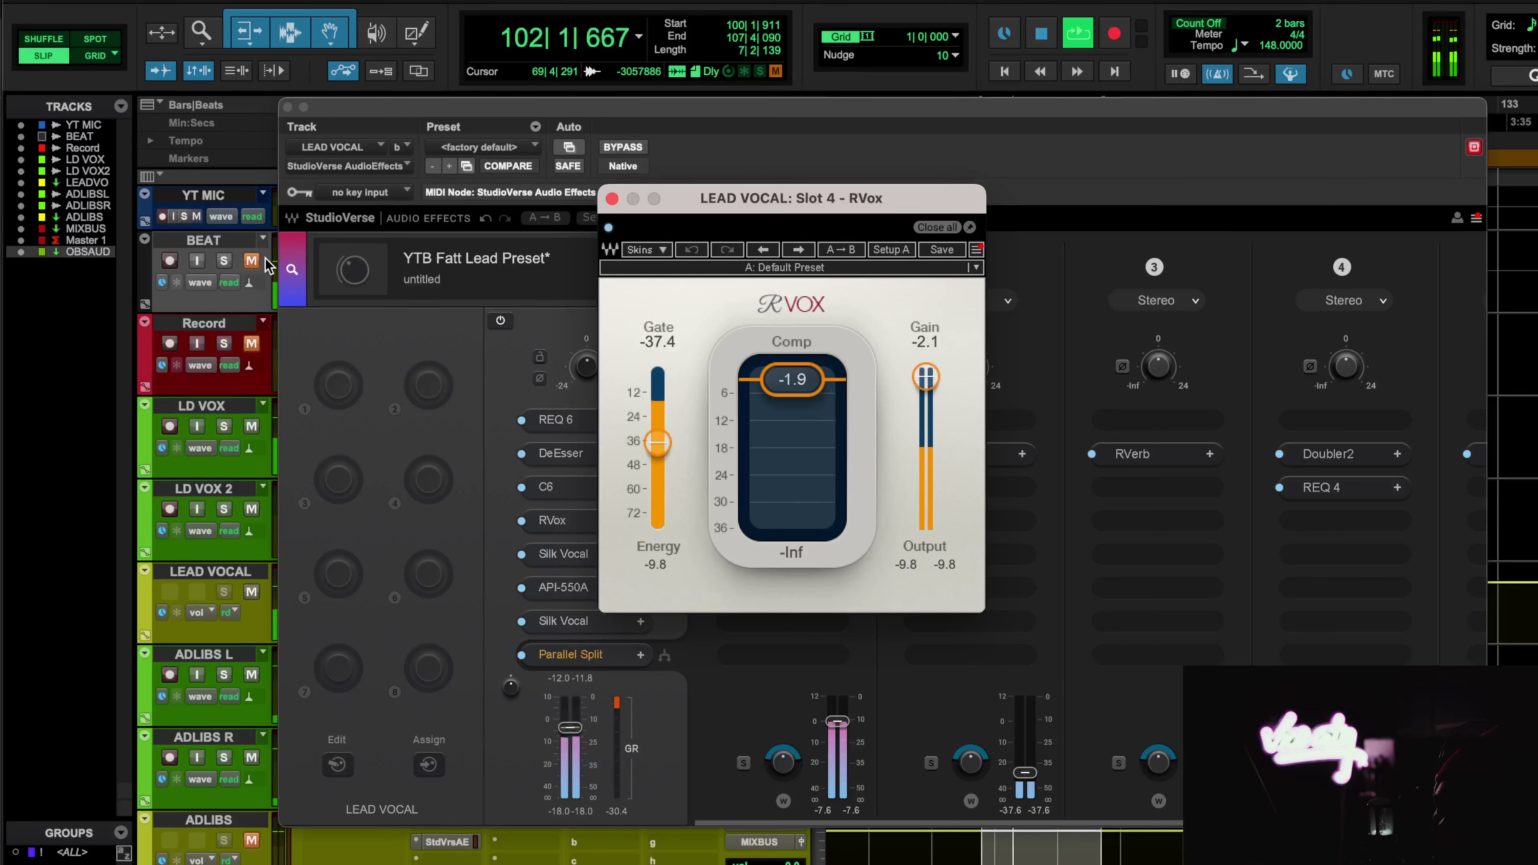
{"action": "left_click", "coordinate": [252, 263]}
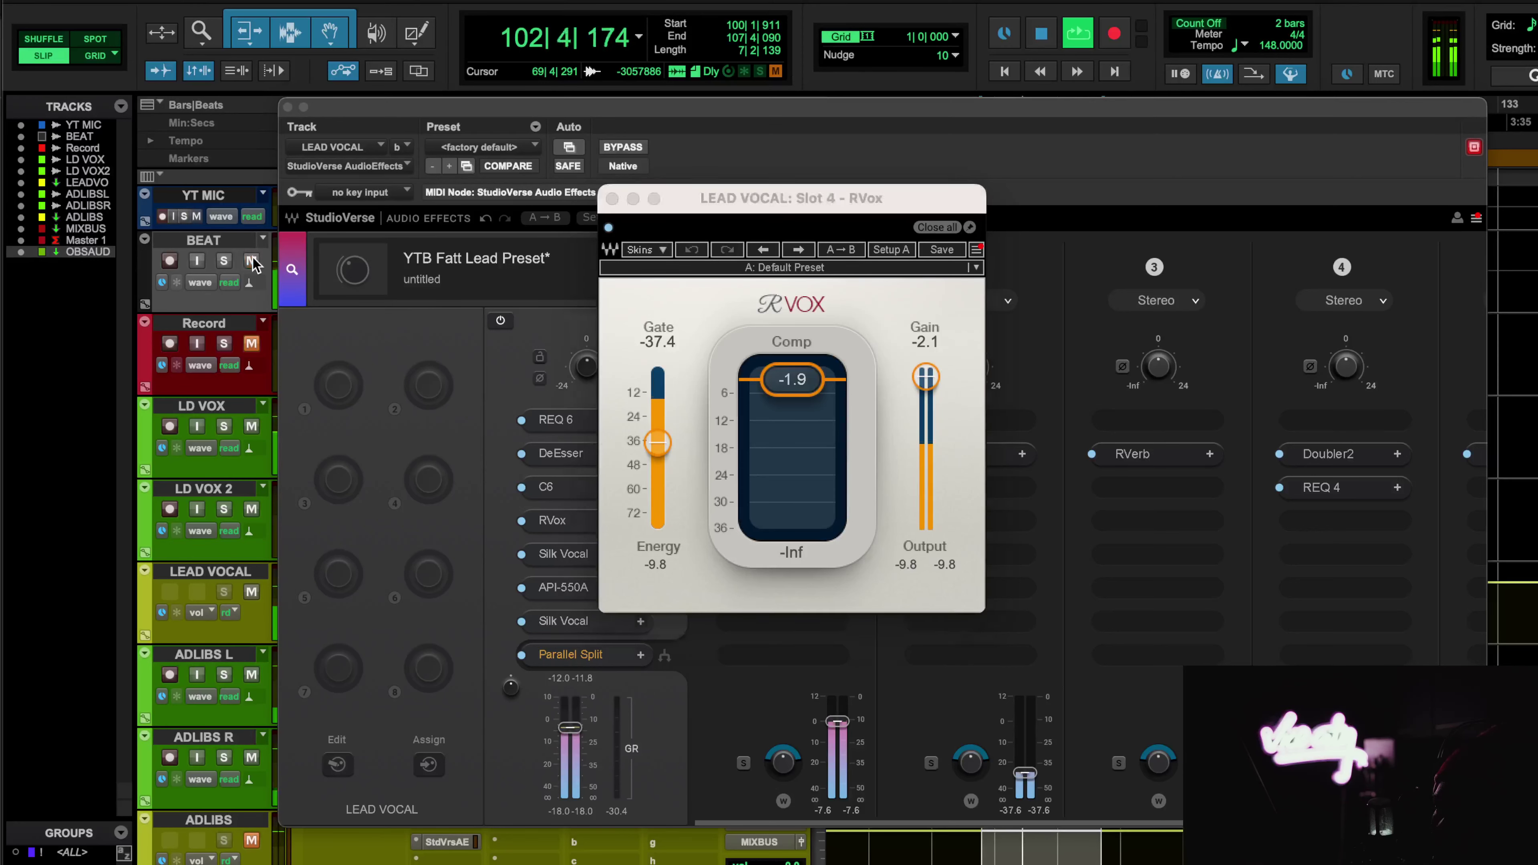
{"action": "left_click", "coordinate": [611, 198]}
{"action": "key", "text": "space"}
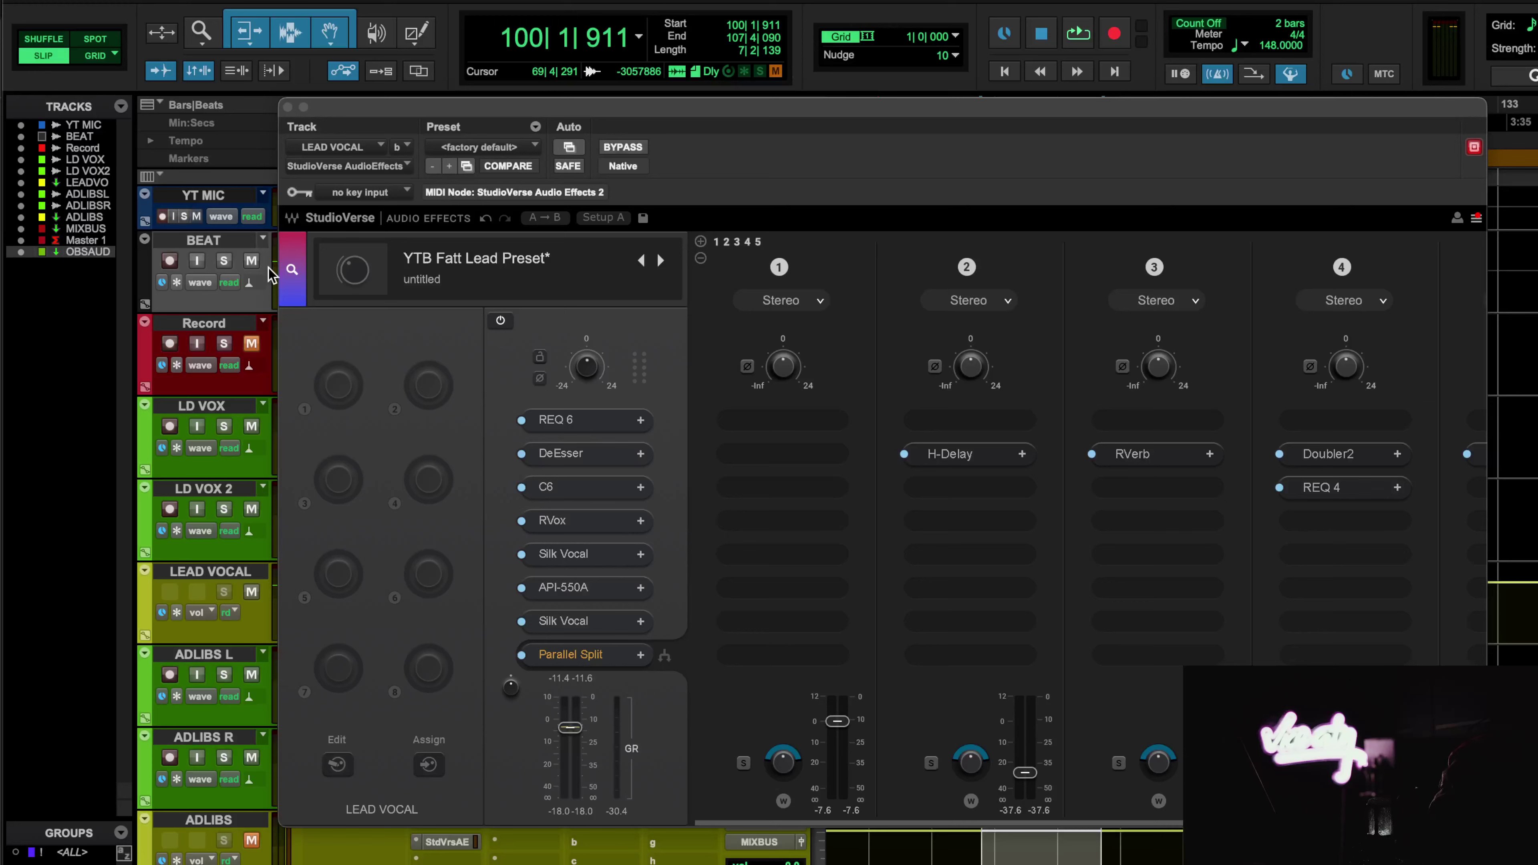
Step: Inspect the slot 5 Silk Vocal settings alongside the API-550A that follows it in the chain
{"action": "left_click", "coordinate": [578, 559]}
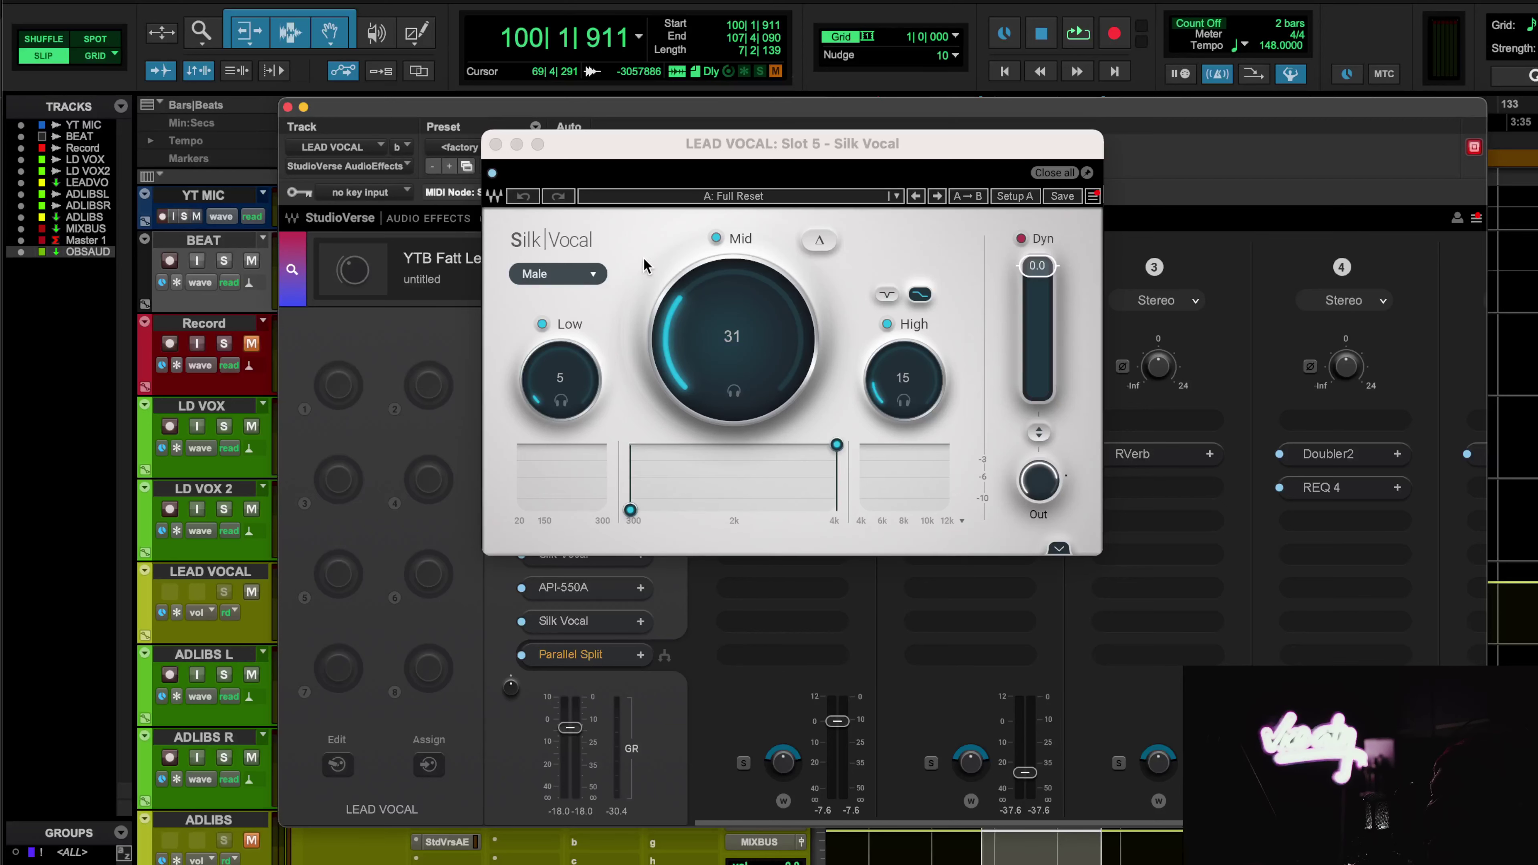
{"action": "left_click_drag", "start_coordinate": [663, 137], "coordinate": [670, 105]}
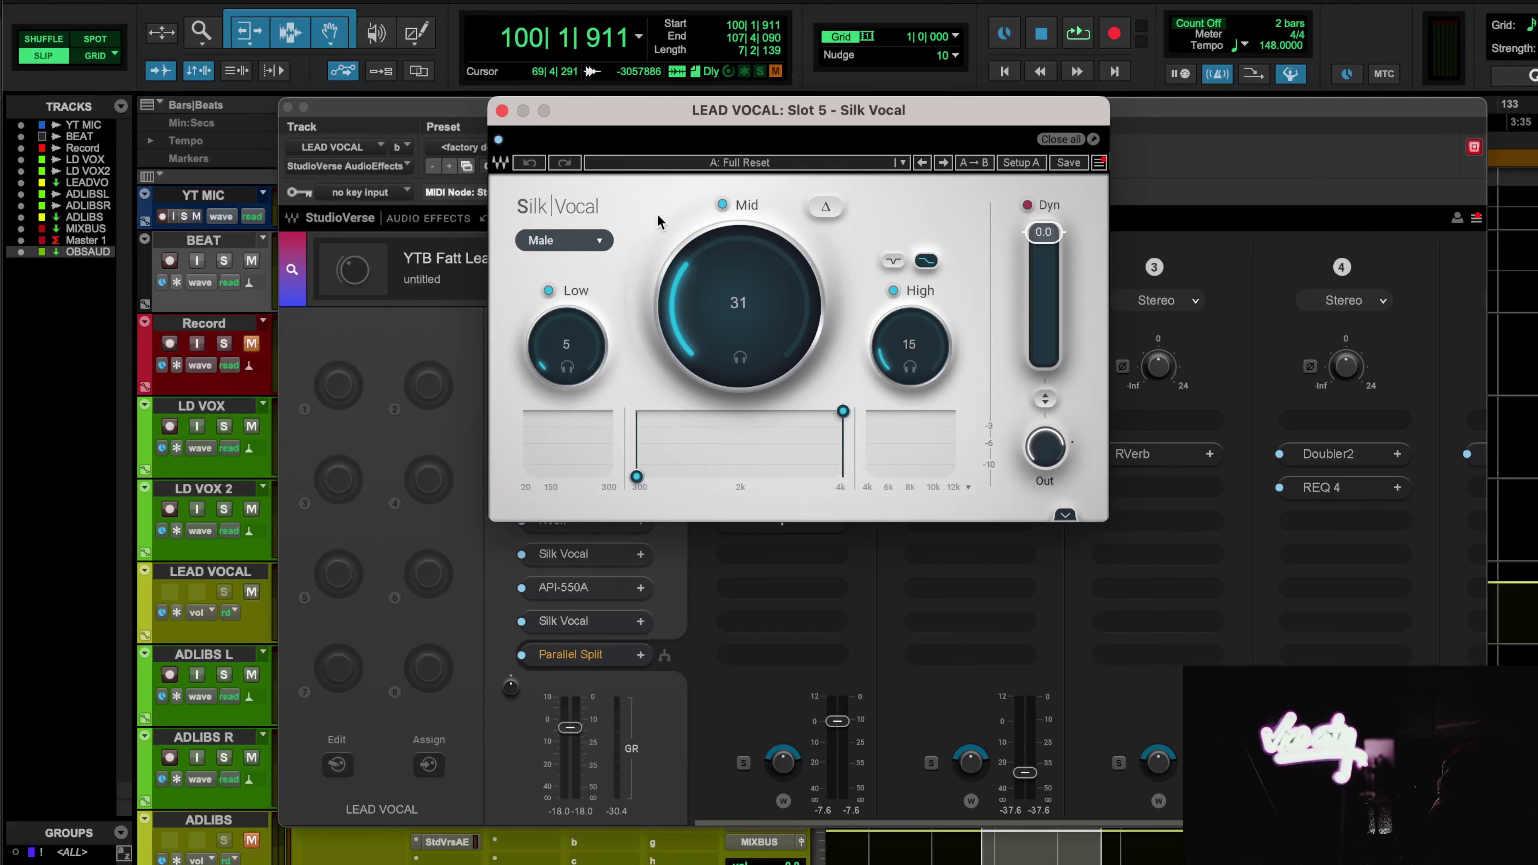
{"action": "left_click", "coordinate": [577, 582]}
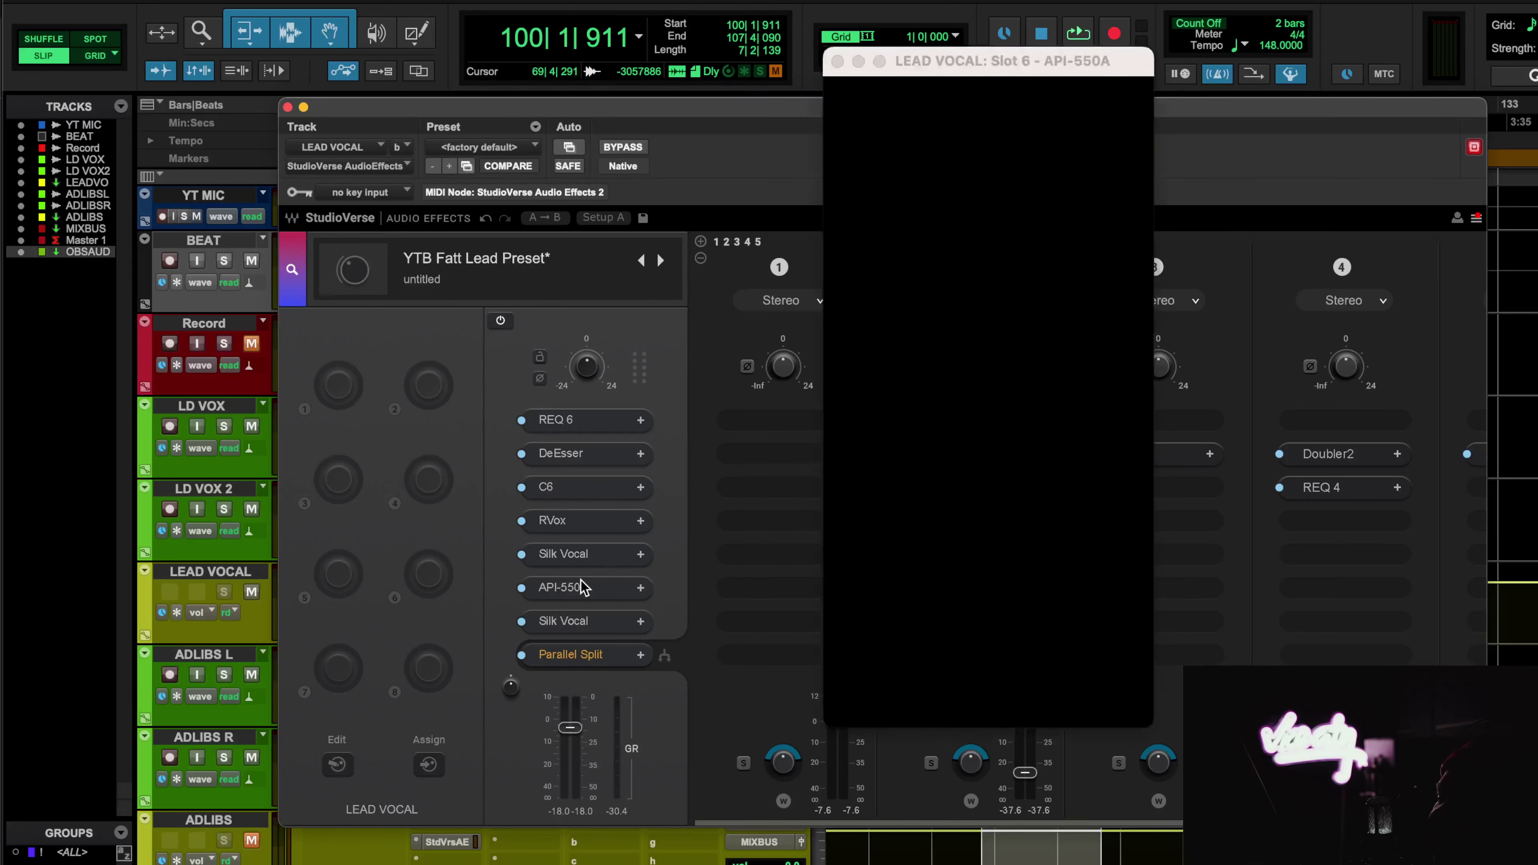
{"action": "left_click", "coordinate": [578, 552]}
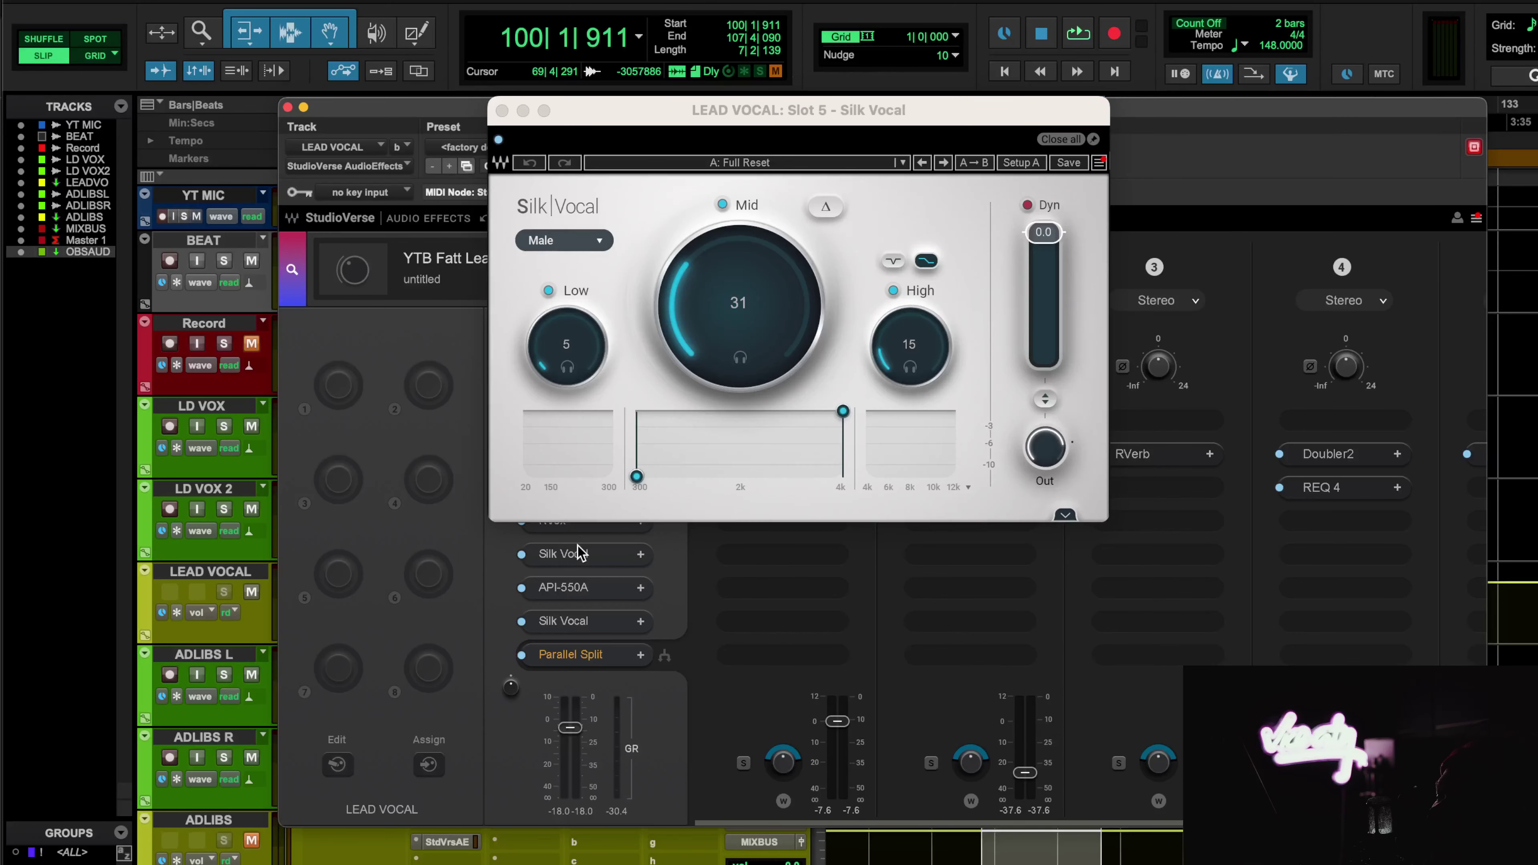
{"action": "left_click", "coordinate": [630, 588]}
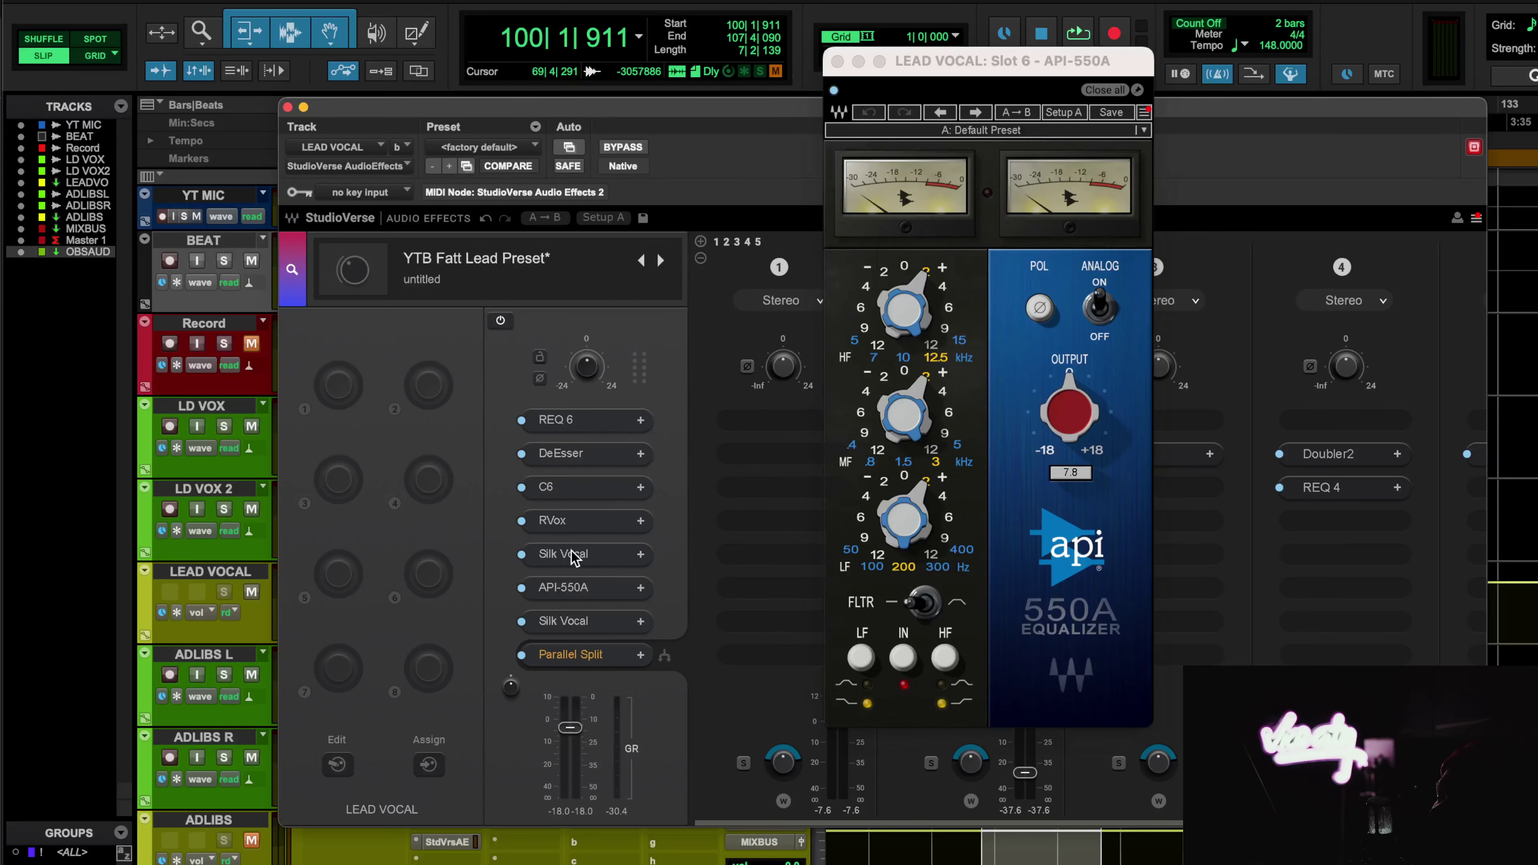
Step: Compare the vocal with the slot 5 Silk Vocal bypassed and active during playback, and close the plug-in
{"action": "left_click", "coordinate": [573, 551]}
{"action": "key", "text": "space"}
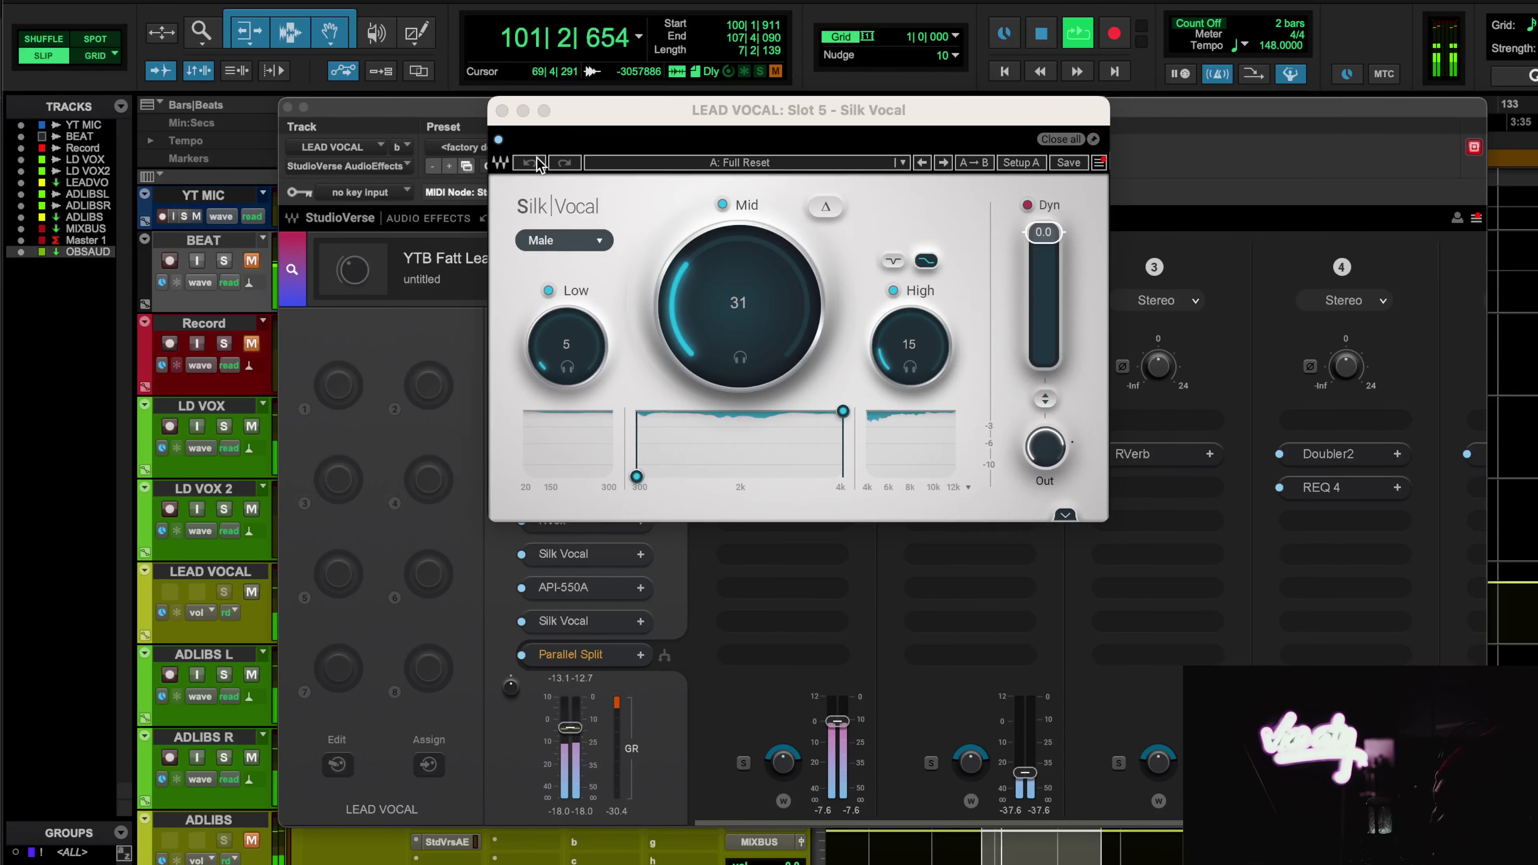
{"action": "left_click", "coordinate": [495, 143]}
{"action": "left_click", "coordinate": [496, 142]}
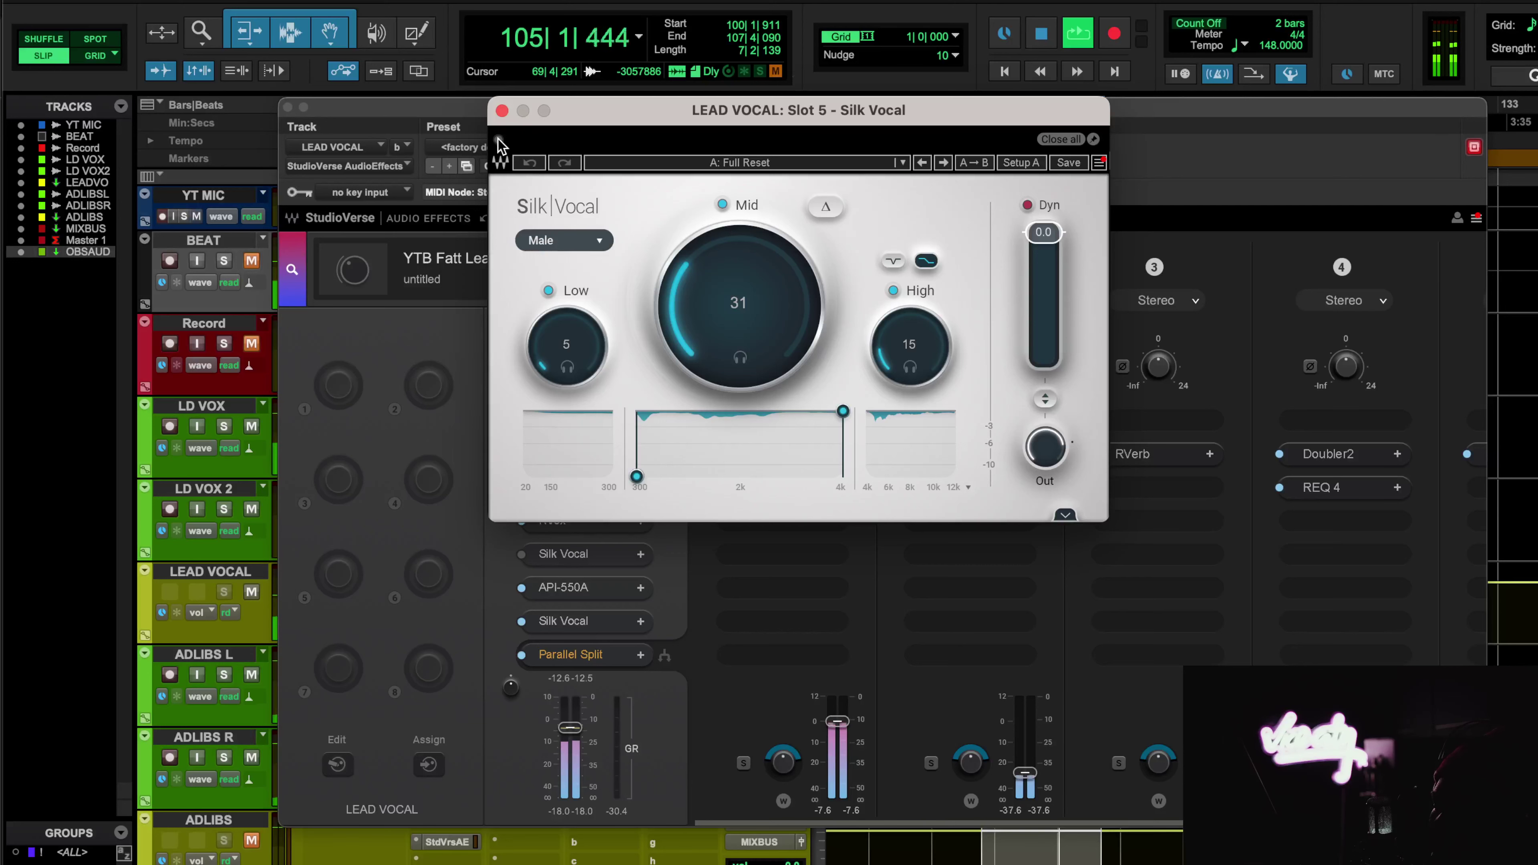
{"action": "left_click", "coordinate": [497, 141]}
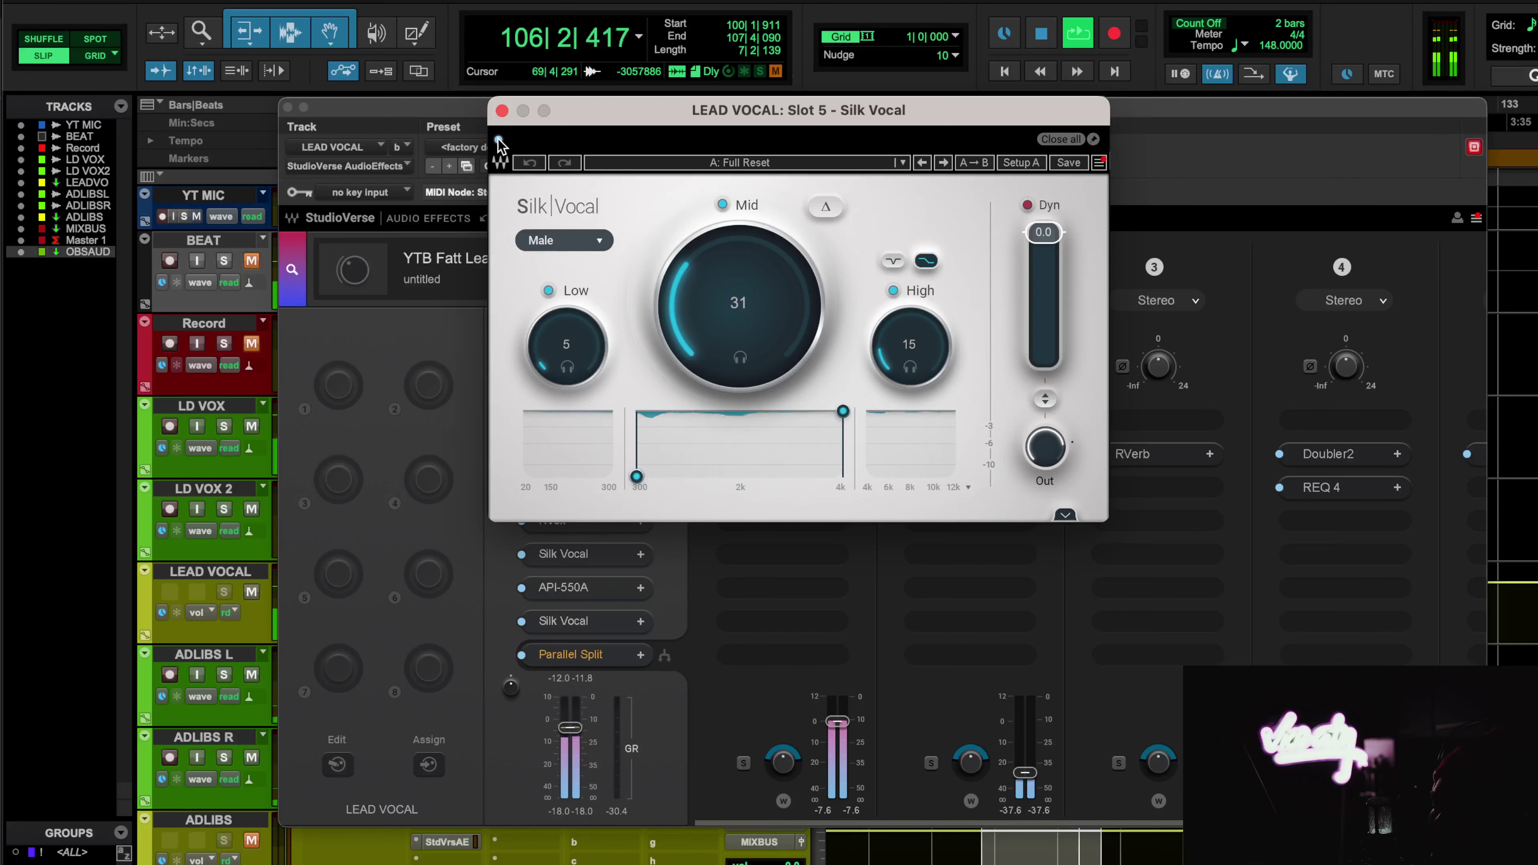
{"action": "left_click", "coordinate": [502, 110]}
{"action": "key", "text": "space"}
Step: Examine the API-550A equalizer, compare it bypassed and active during playback, and listen to it with BEAT unmuted
{"action": "left_click", "coordinate": [563, 588]}
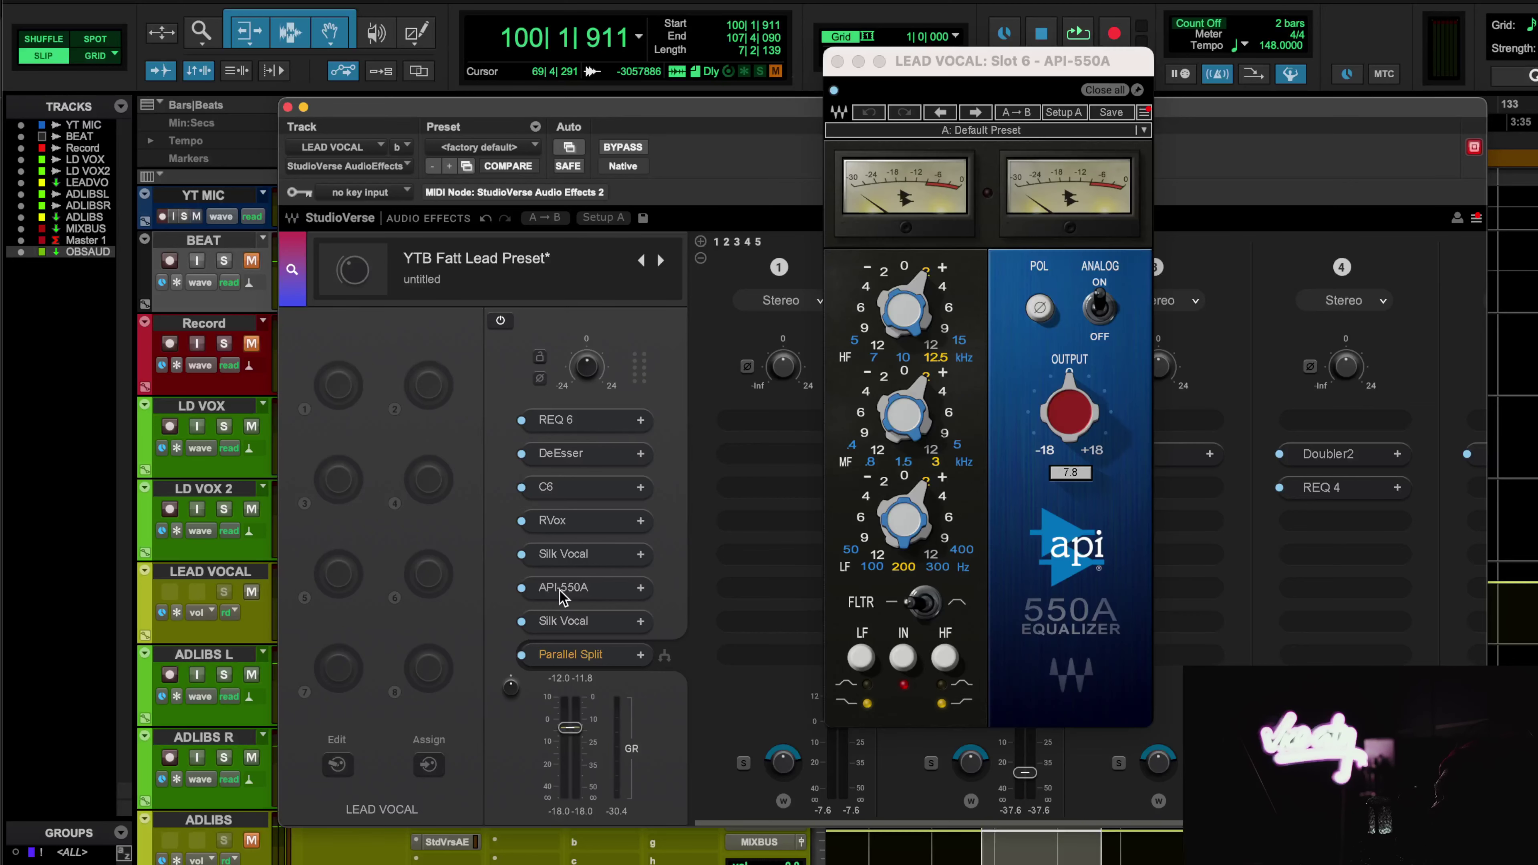
{"action": "left_click_drag", "start_coordinate": [1022, 88], "coordinate": [736, 90]}
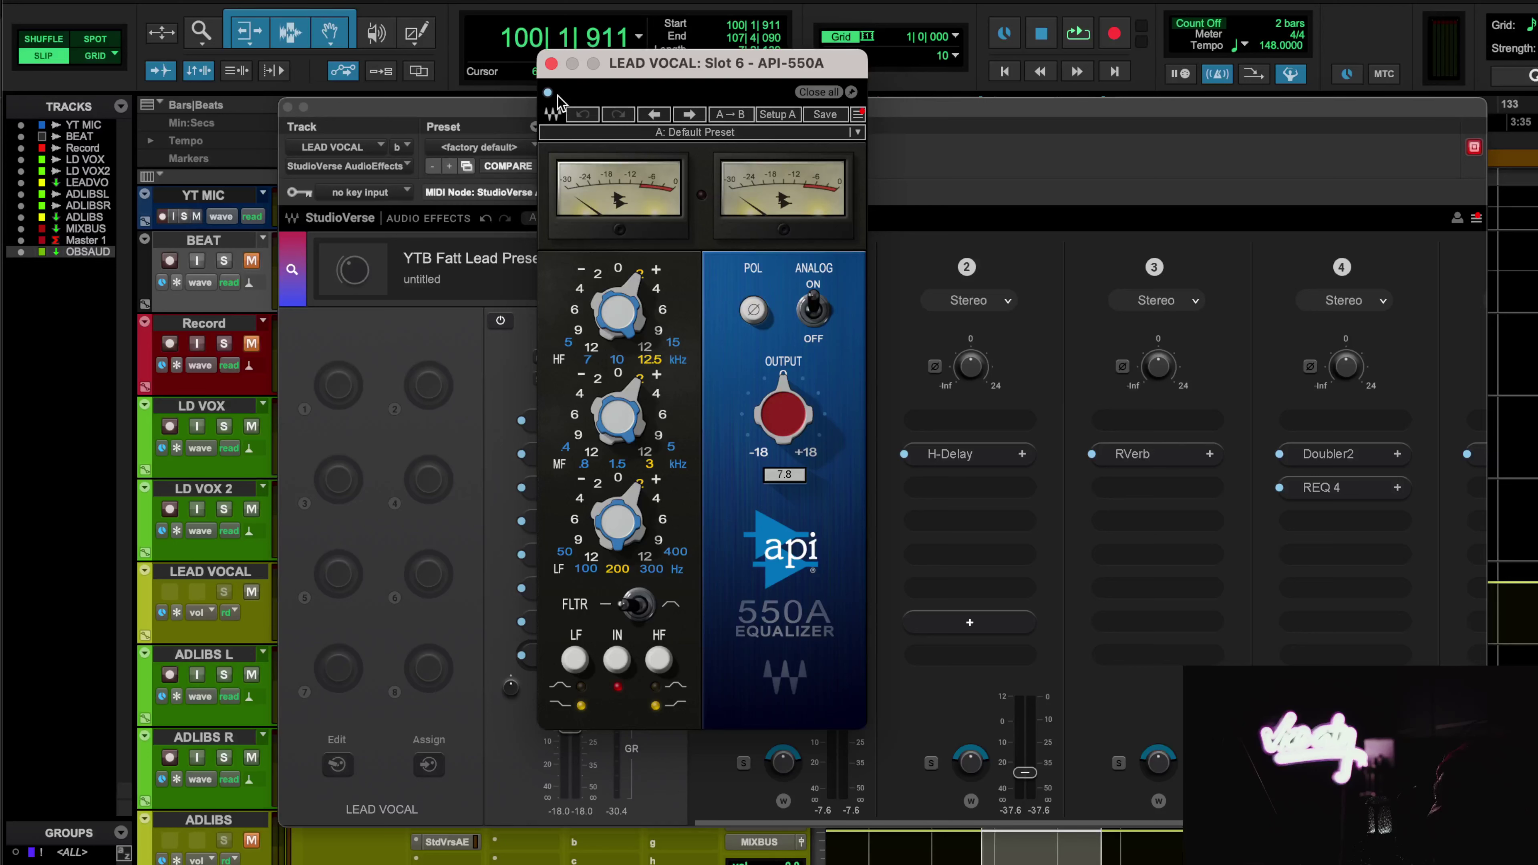
{"action": "key", "text": "space"}
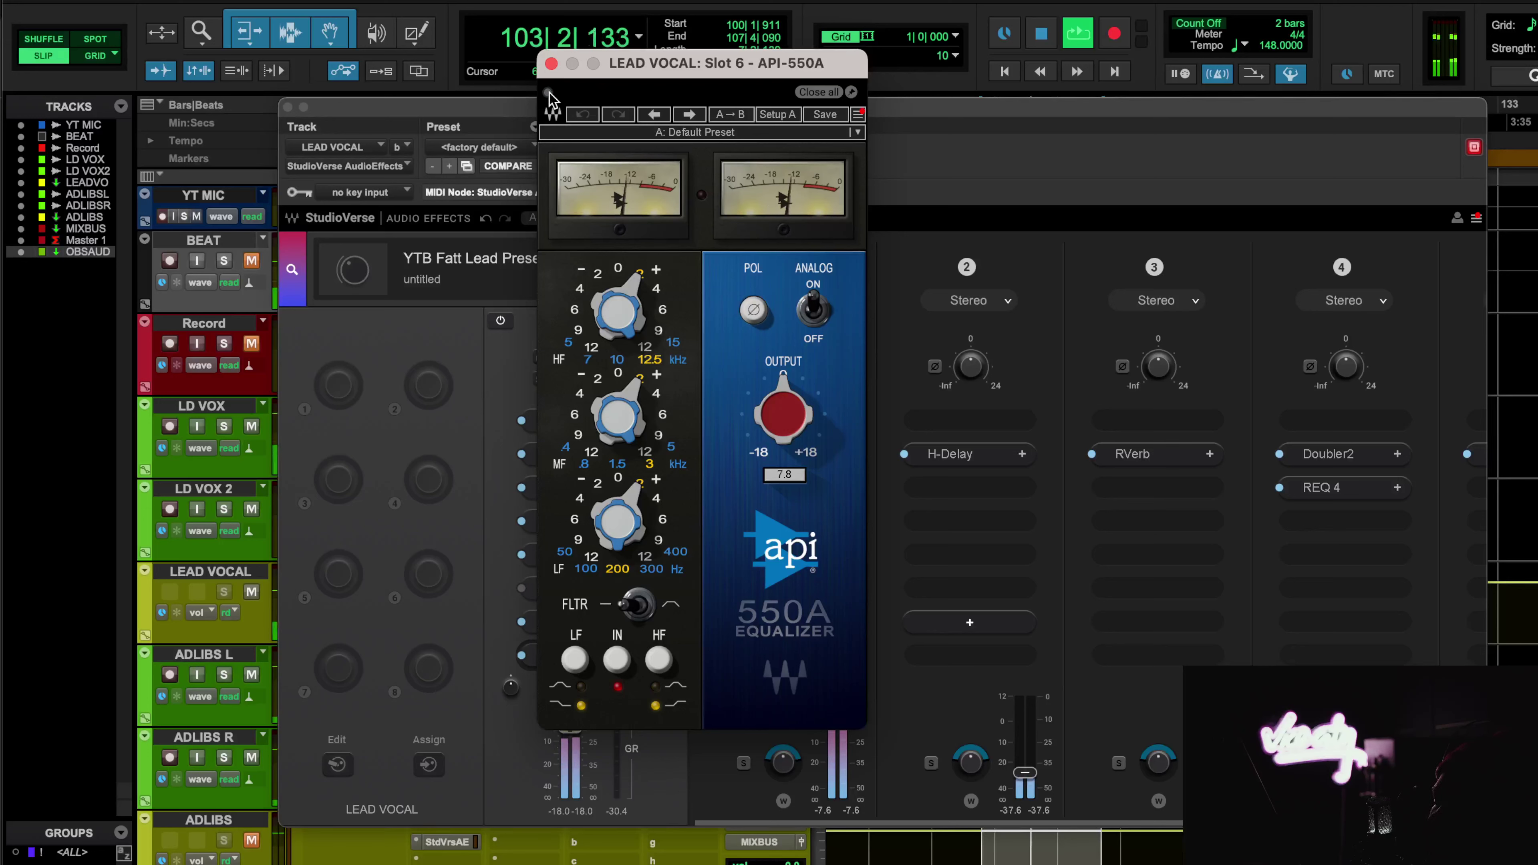
{"action": "left_click", "coordinate": [250, 265]}
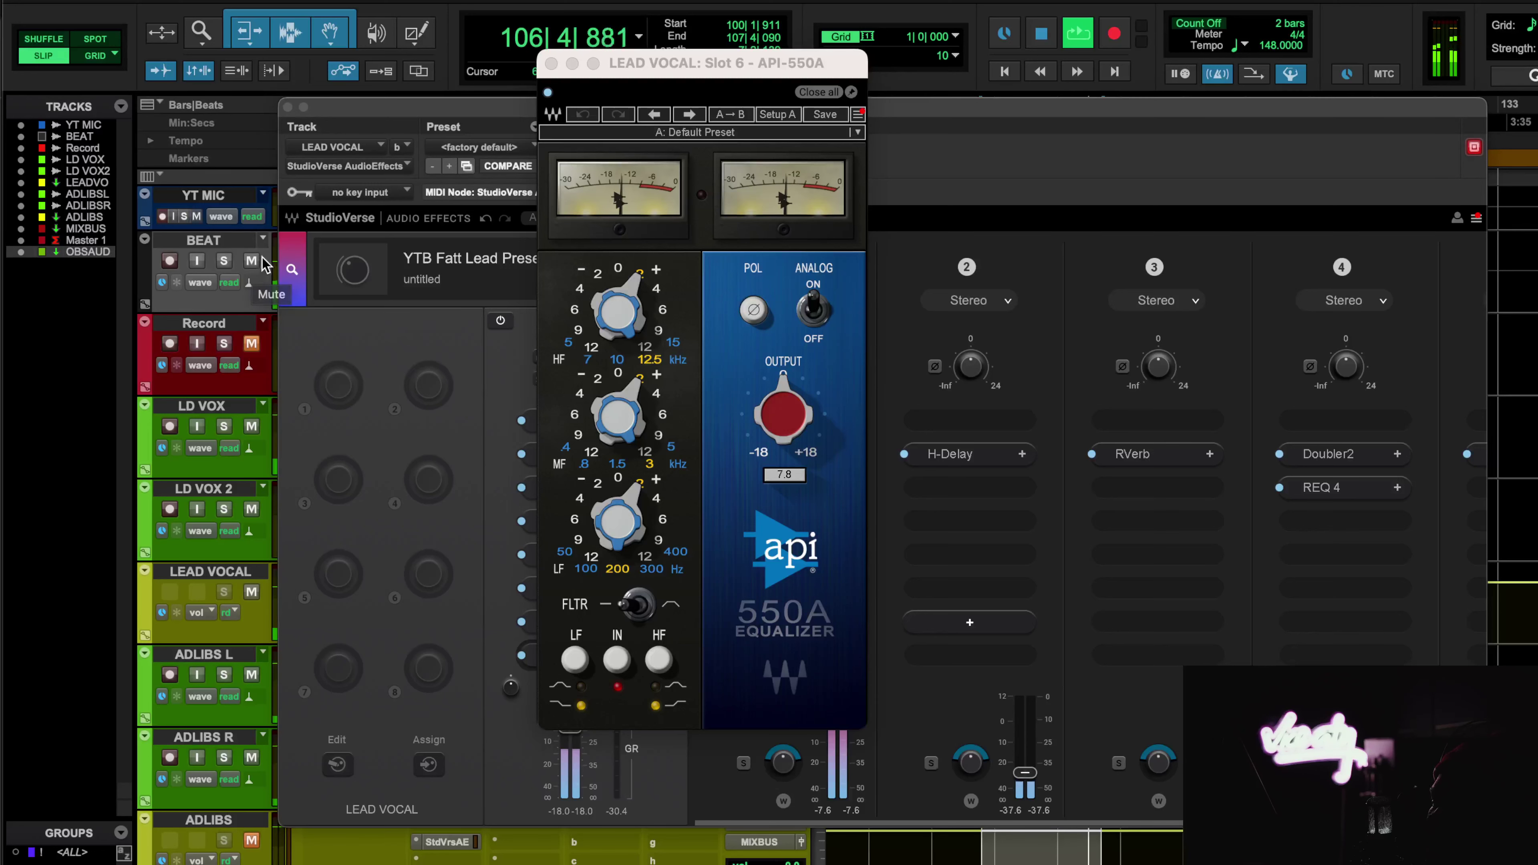
{"action": "left_click", "coordinate": [551, 62]}
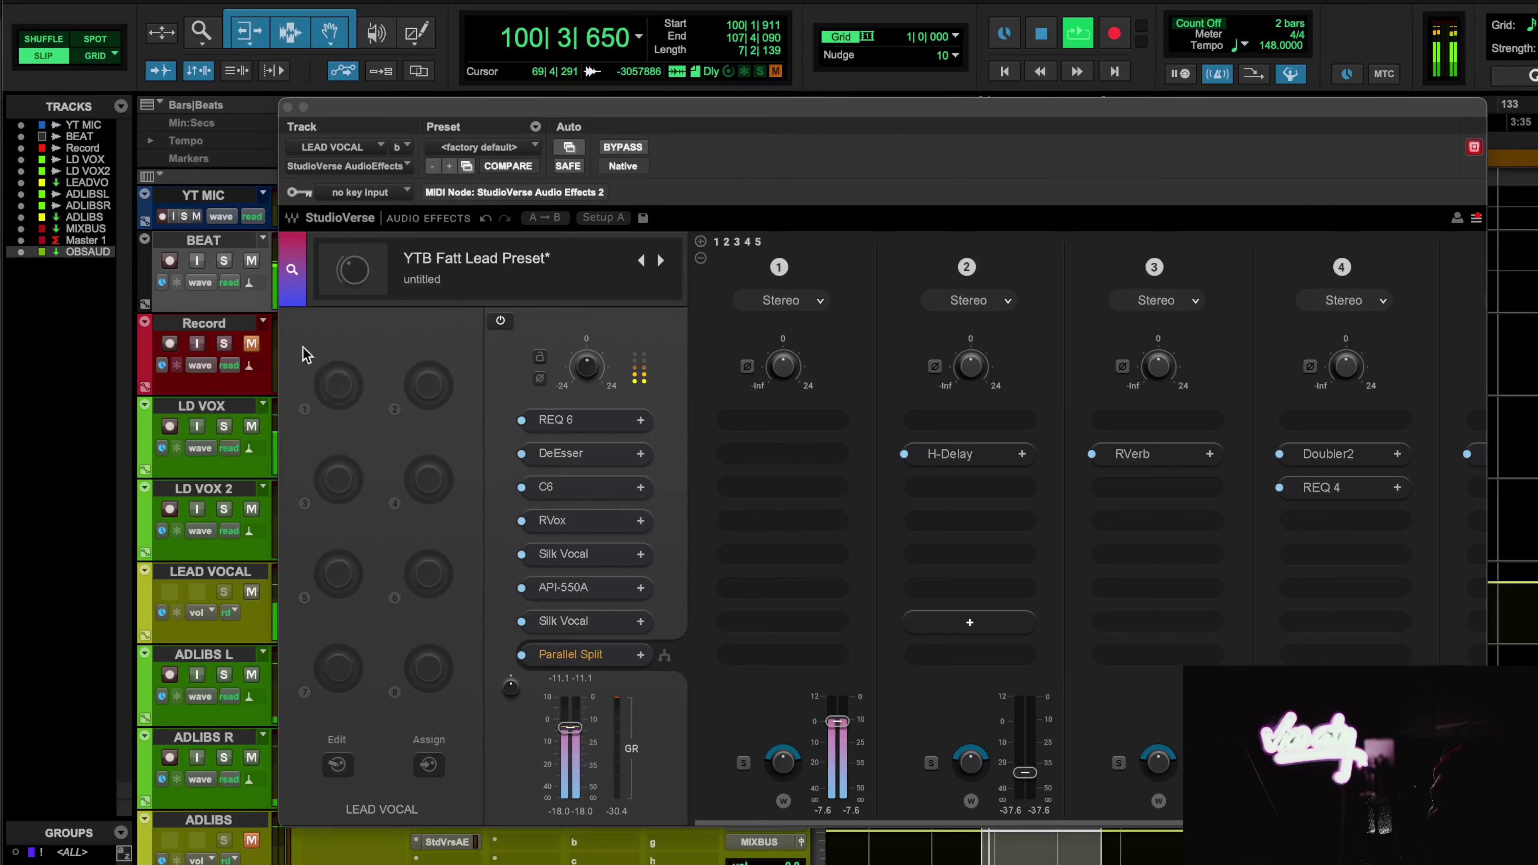
{"action": "key", "text": "space"}
Step: Examine the slot 7 Silk Vocal settings, switching back and forth with the preceding API-550A equalizer
{"action": "left_click", "coordinate": [584, 622]}
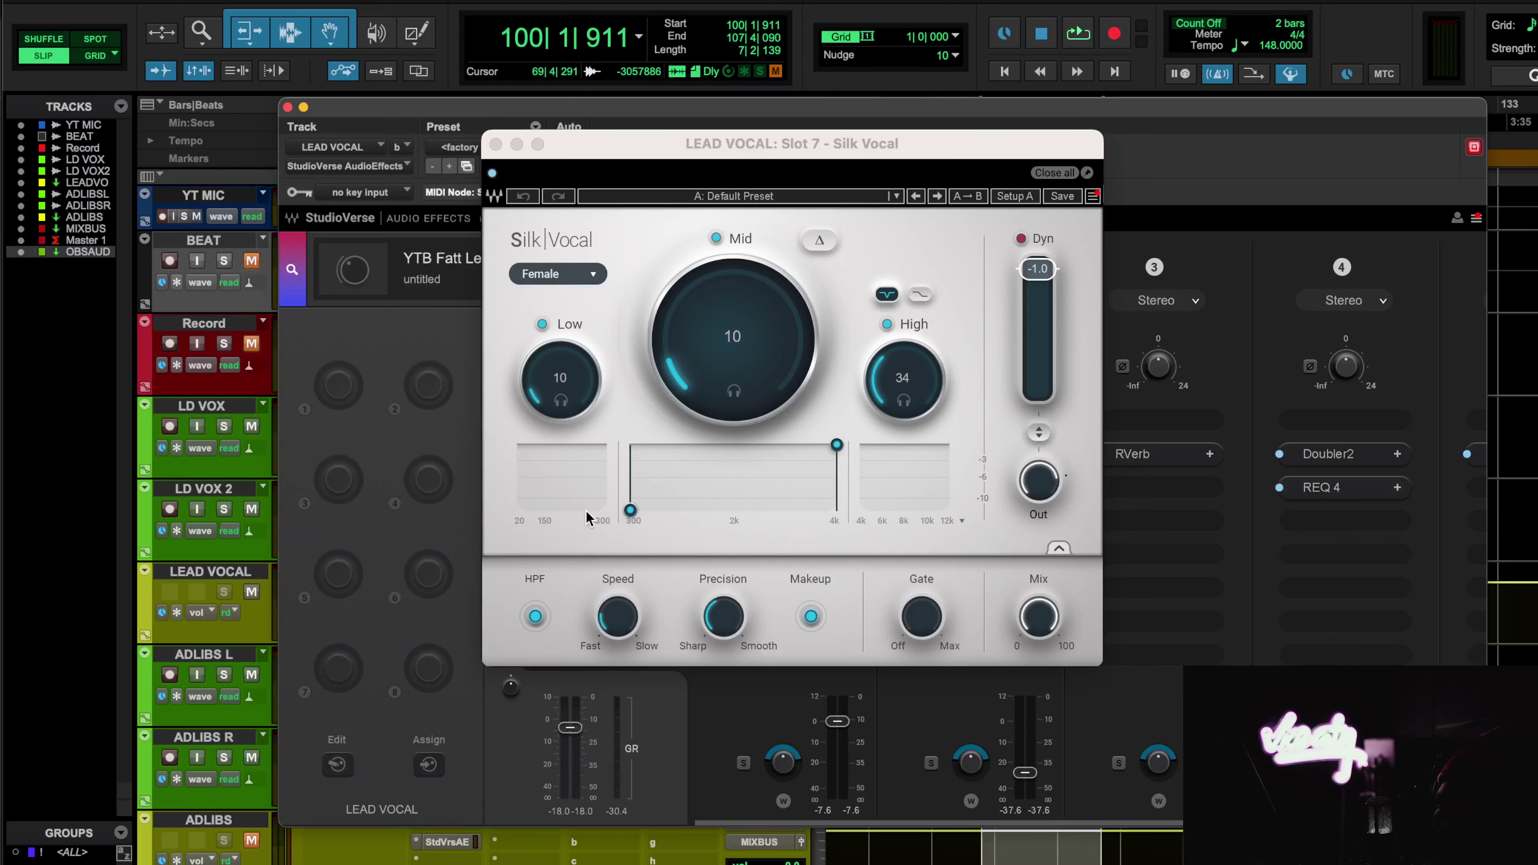
{"action": "left_click_drag", "start_coordinate": [653, 151], "coordinate": [859, 177]}
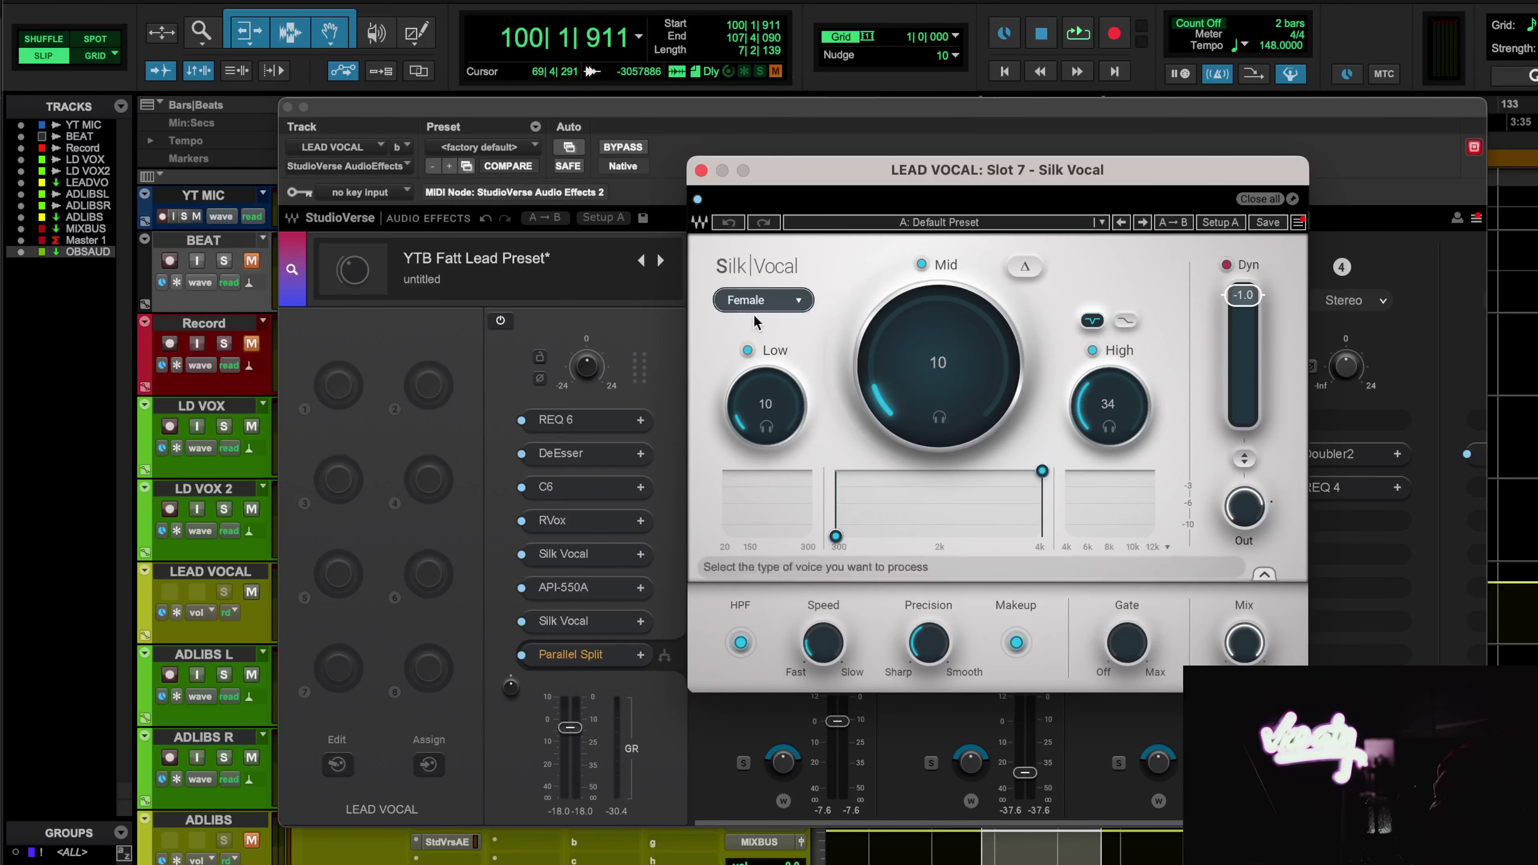
{"action": "left_click", "coordinate": [581, 590]}
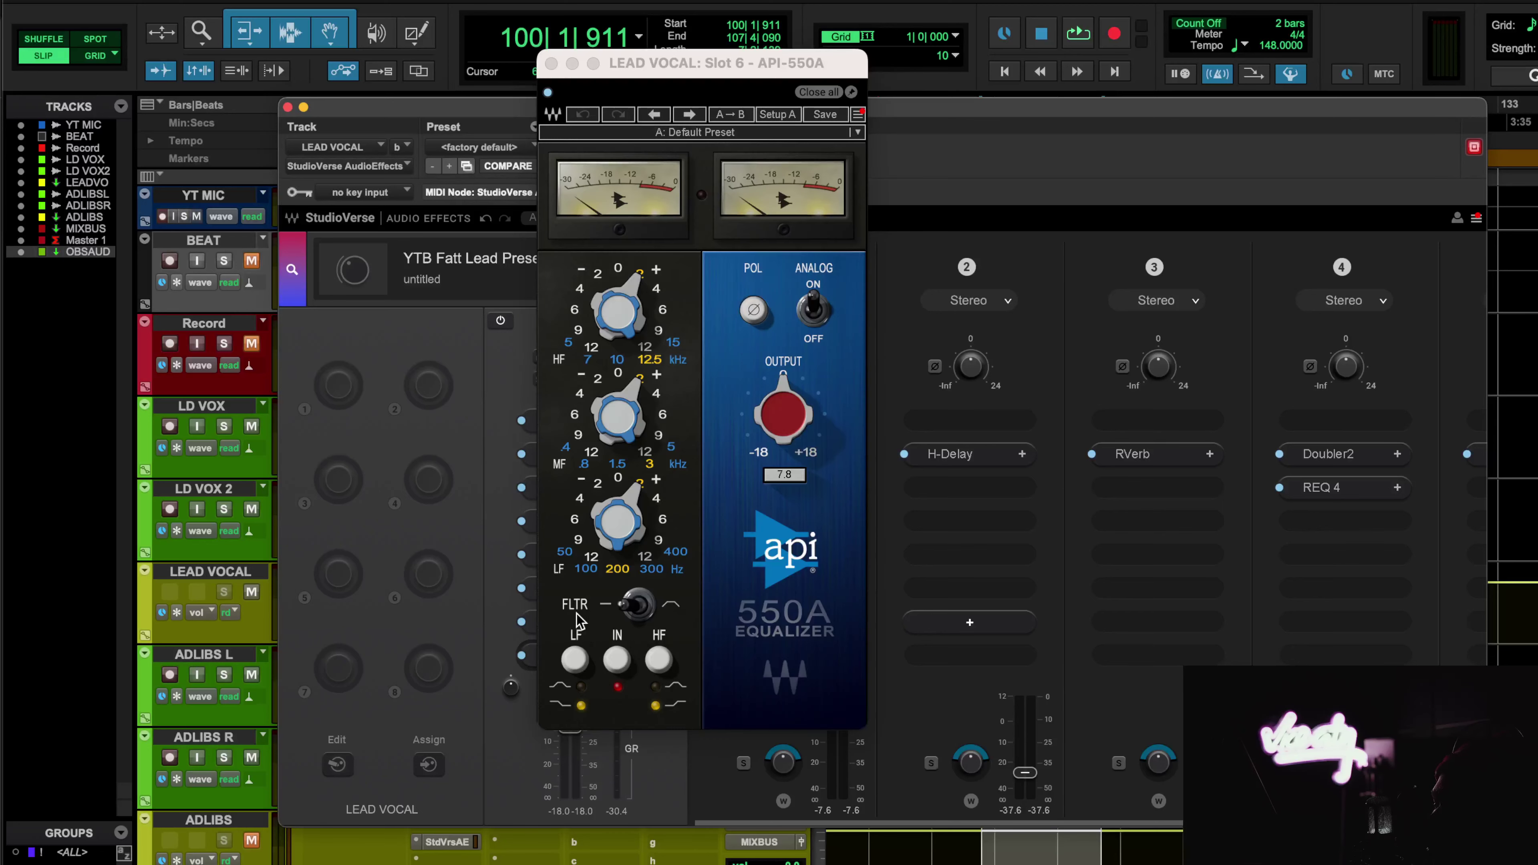
{"action": "left_click", "coordinate": [551, 62]}
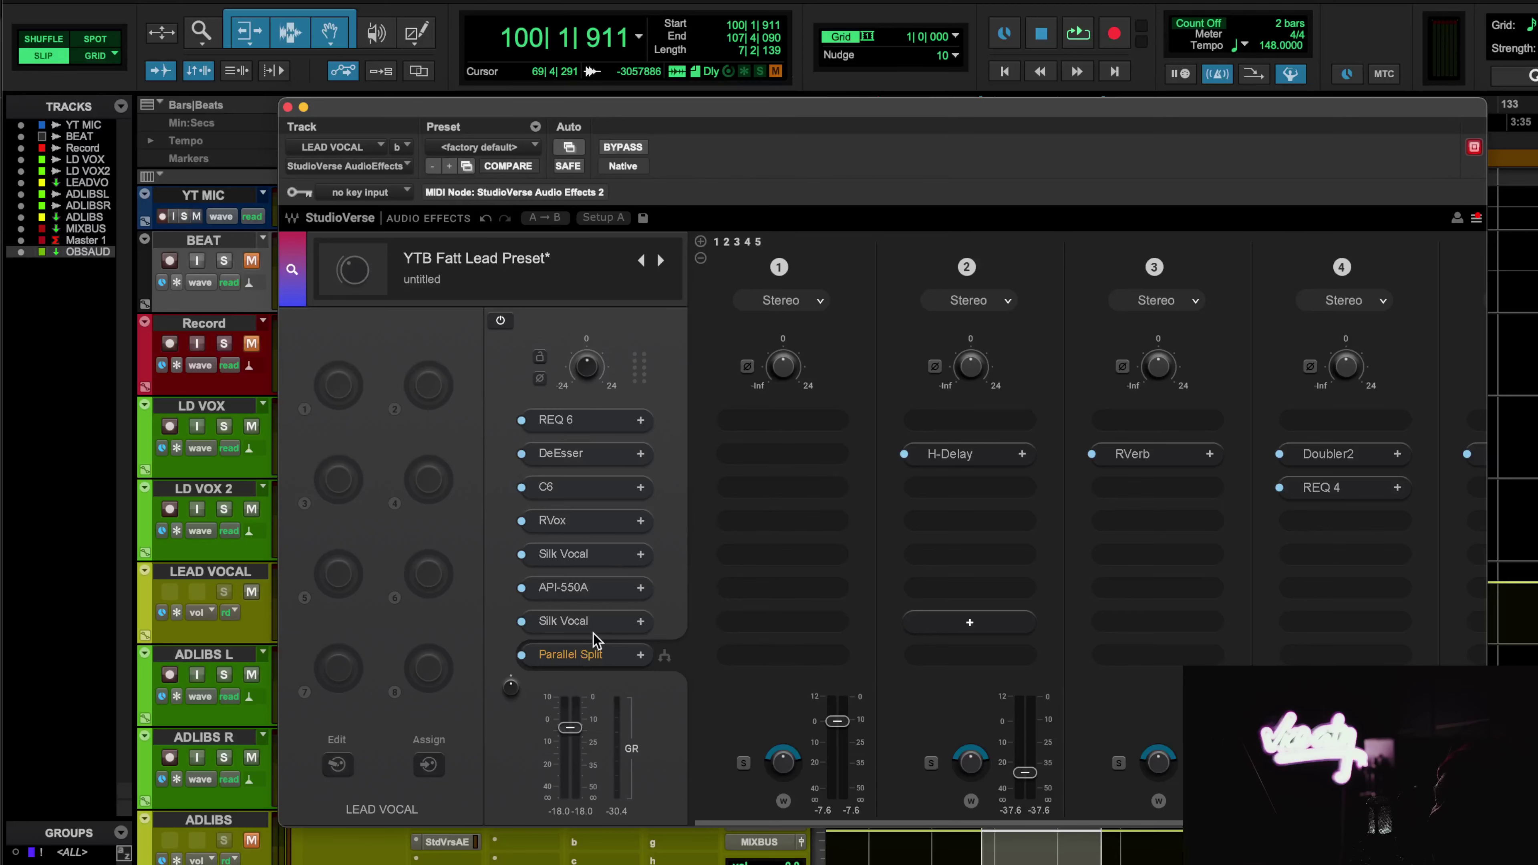
{"action": "left_click", "coordinate": [596, 624]}
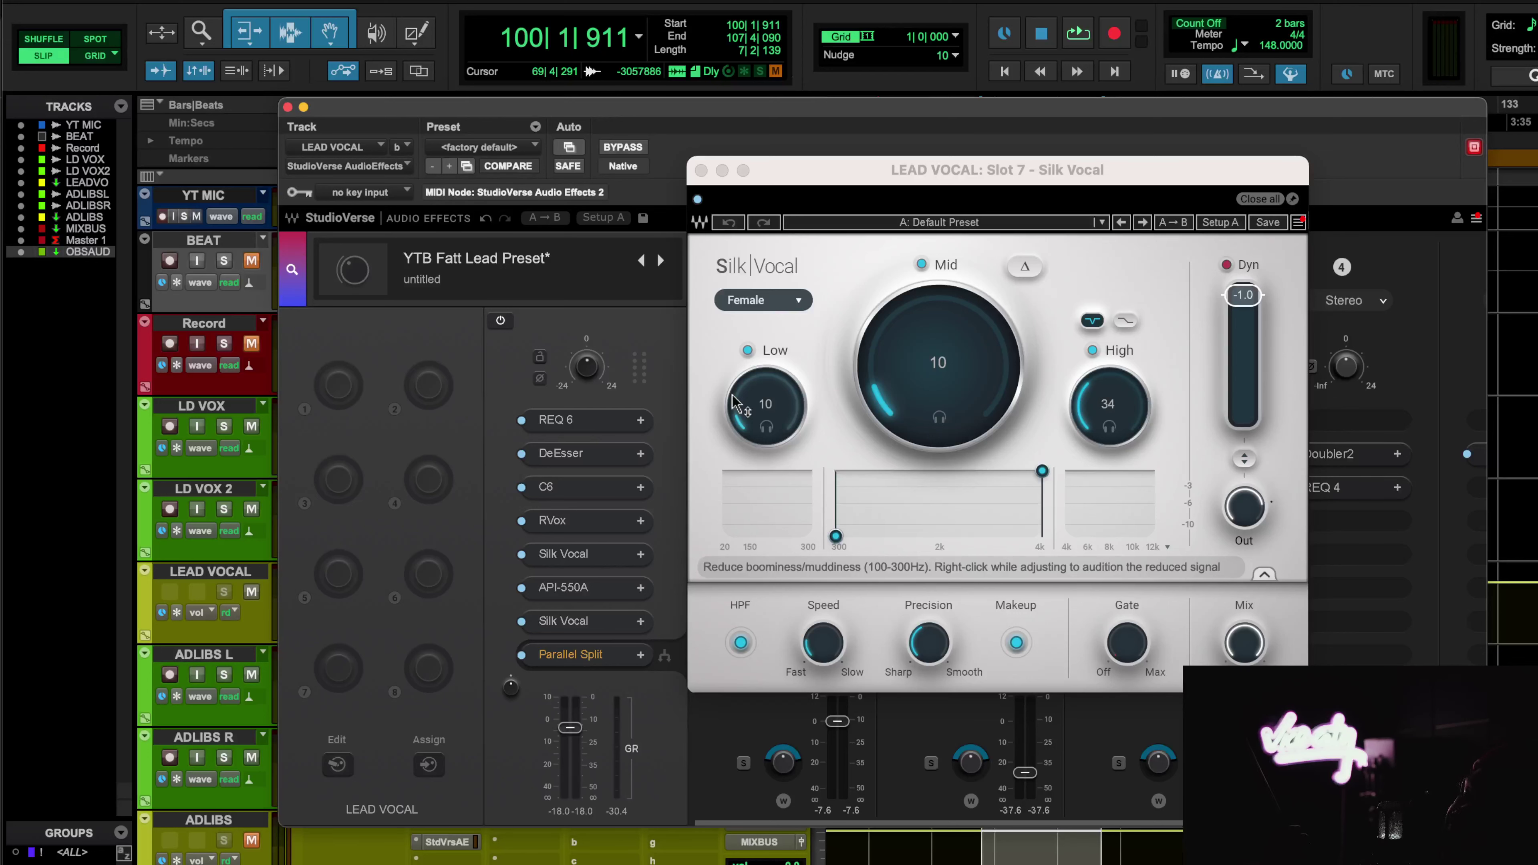
{"action": "left_click", "coordinate": [581, 589]}
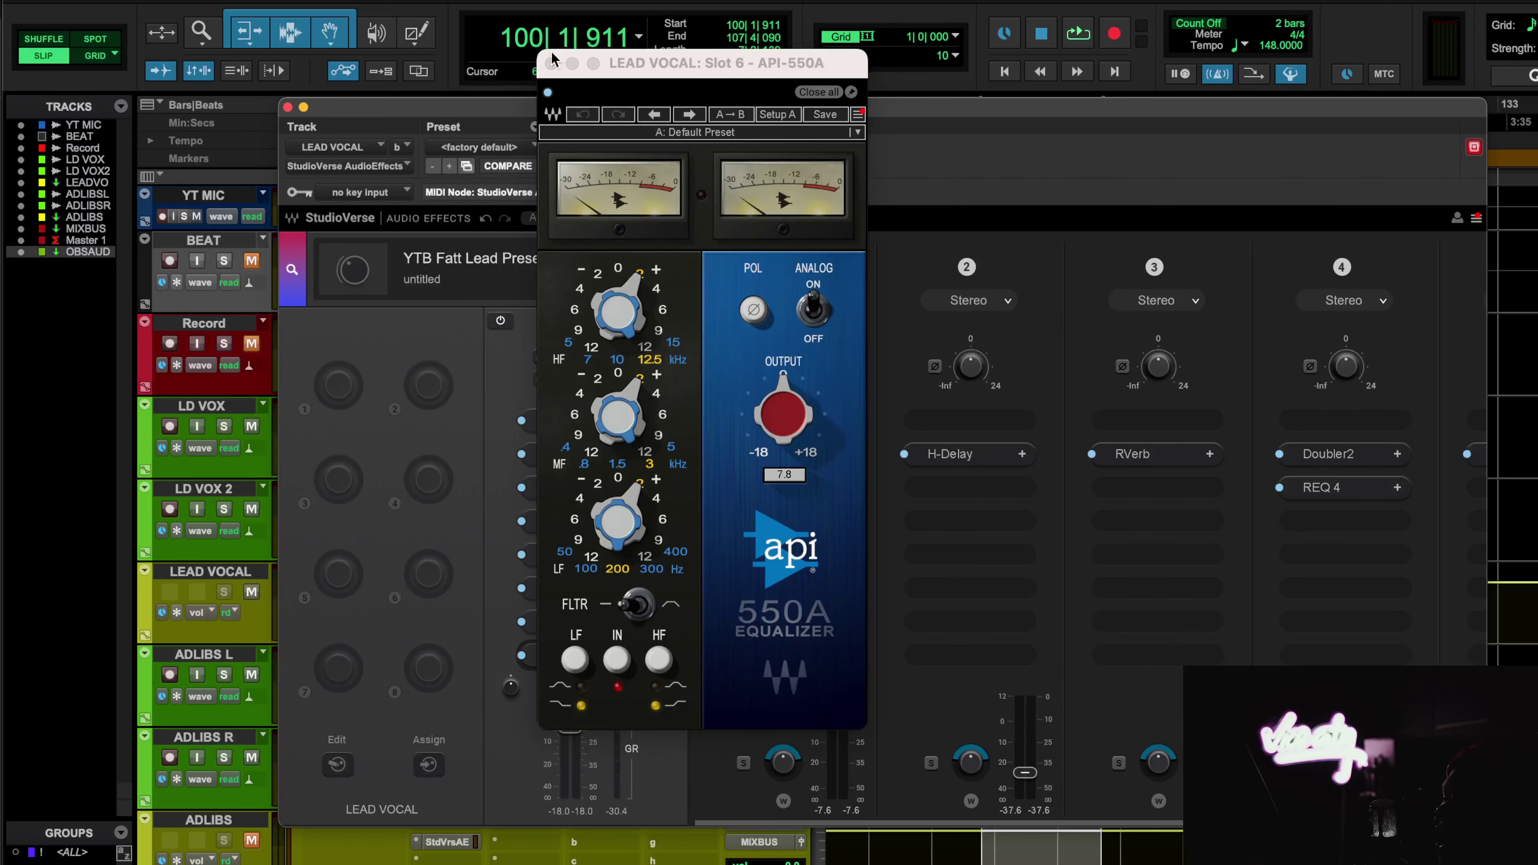
{"action": "left_click", "coordinate": [552, 62]}
Step: Play the lead vocal through the slot 7 Silk Vocal and bypass the plug-in to hear the difference
{"action": "left_click", "coordinate": [567, 622]}
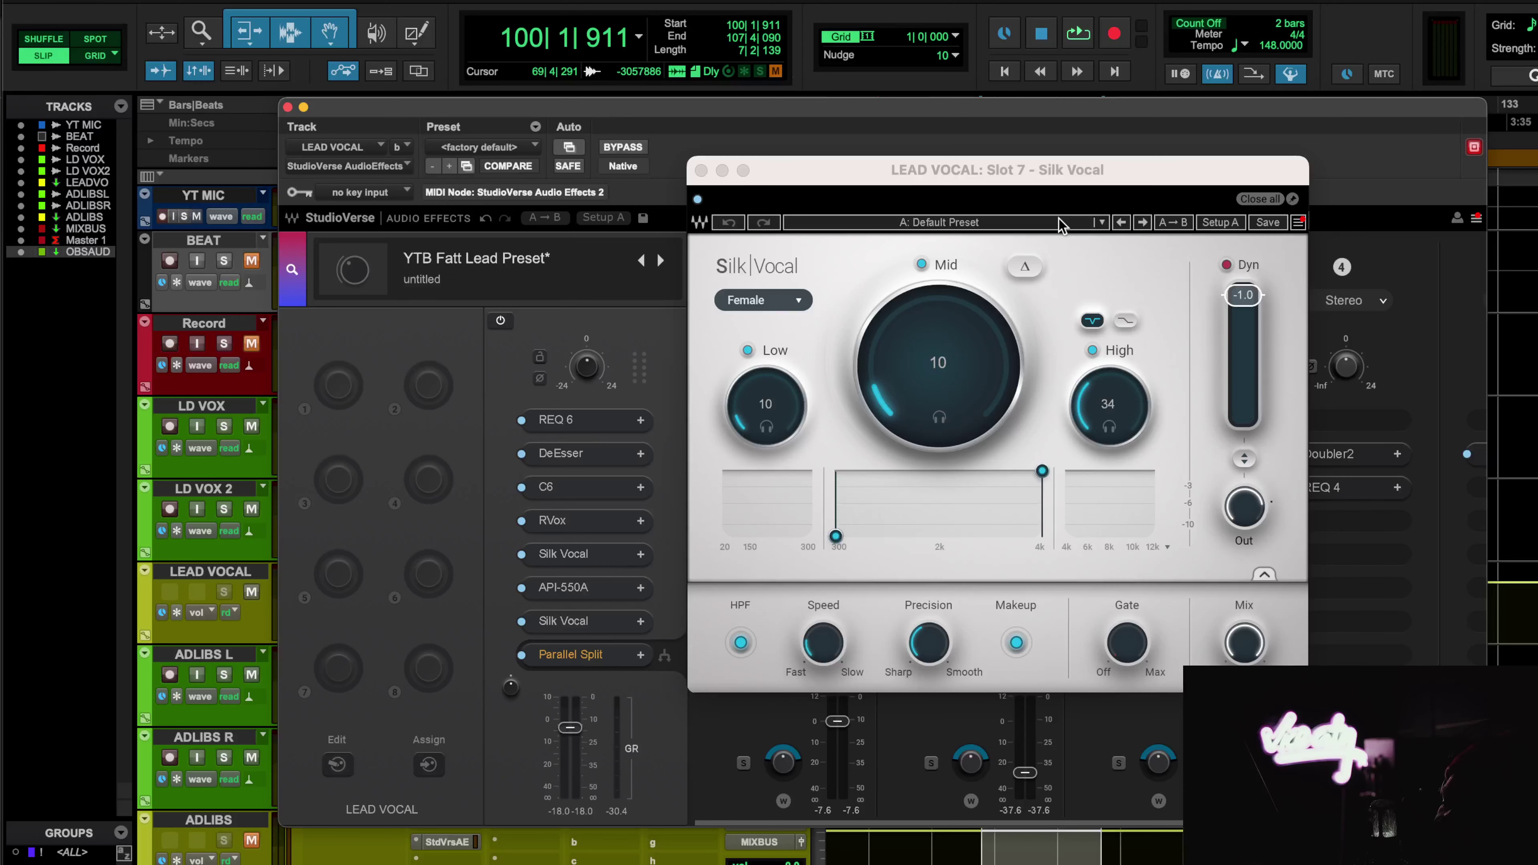
{"action": "key", "text": "space"}
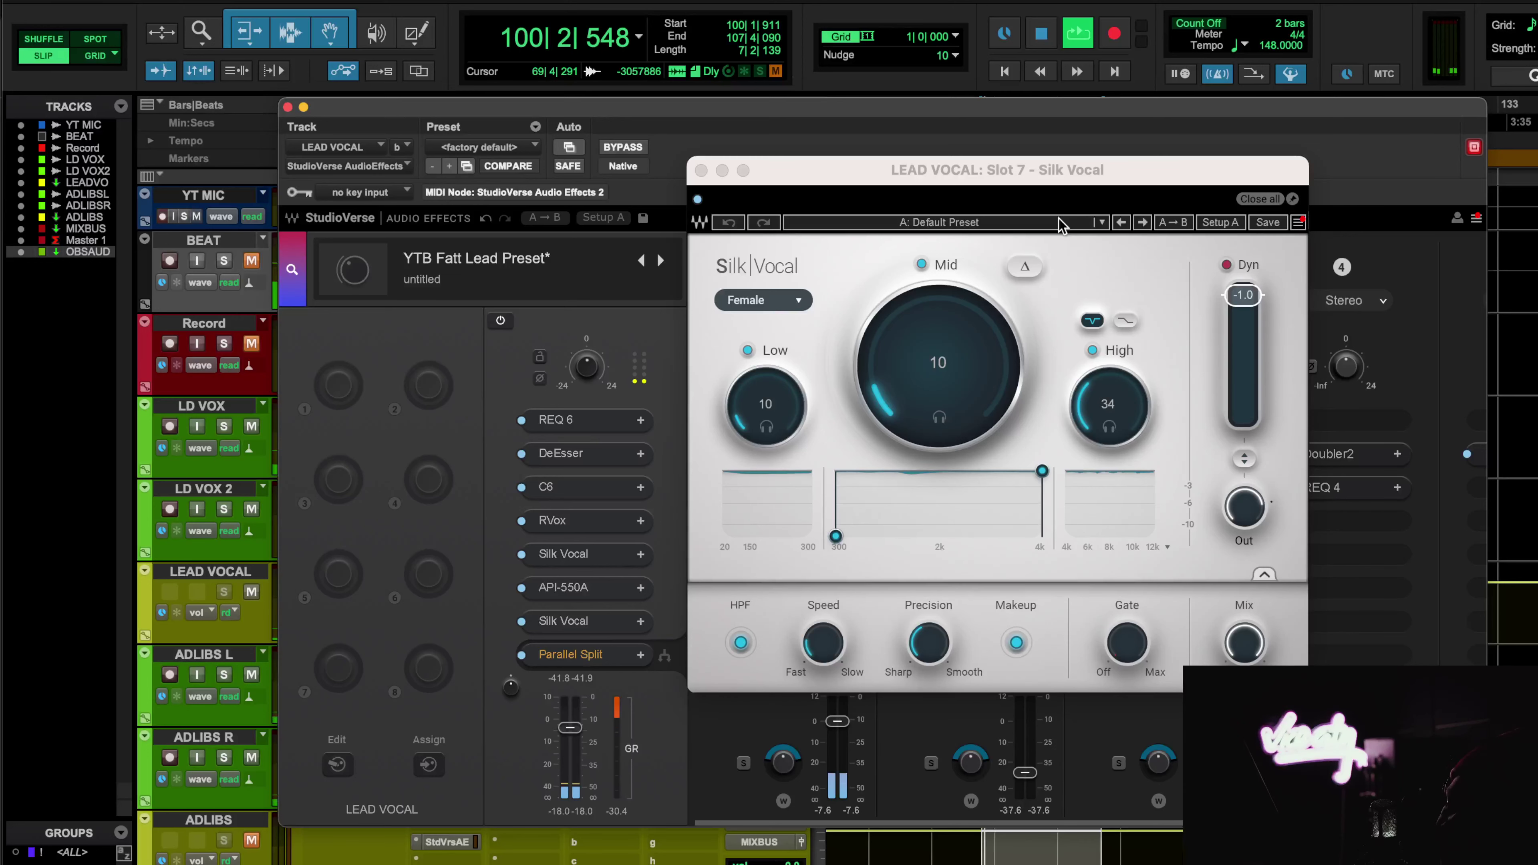
{"action": "left_click", "coordinate": [697, 200]}
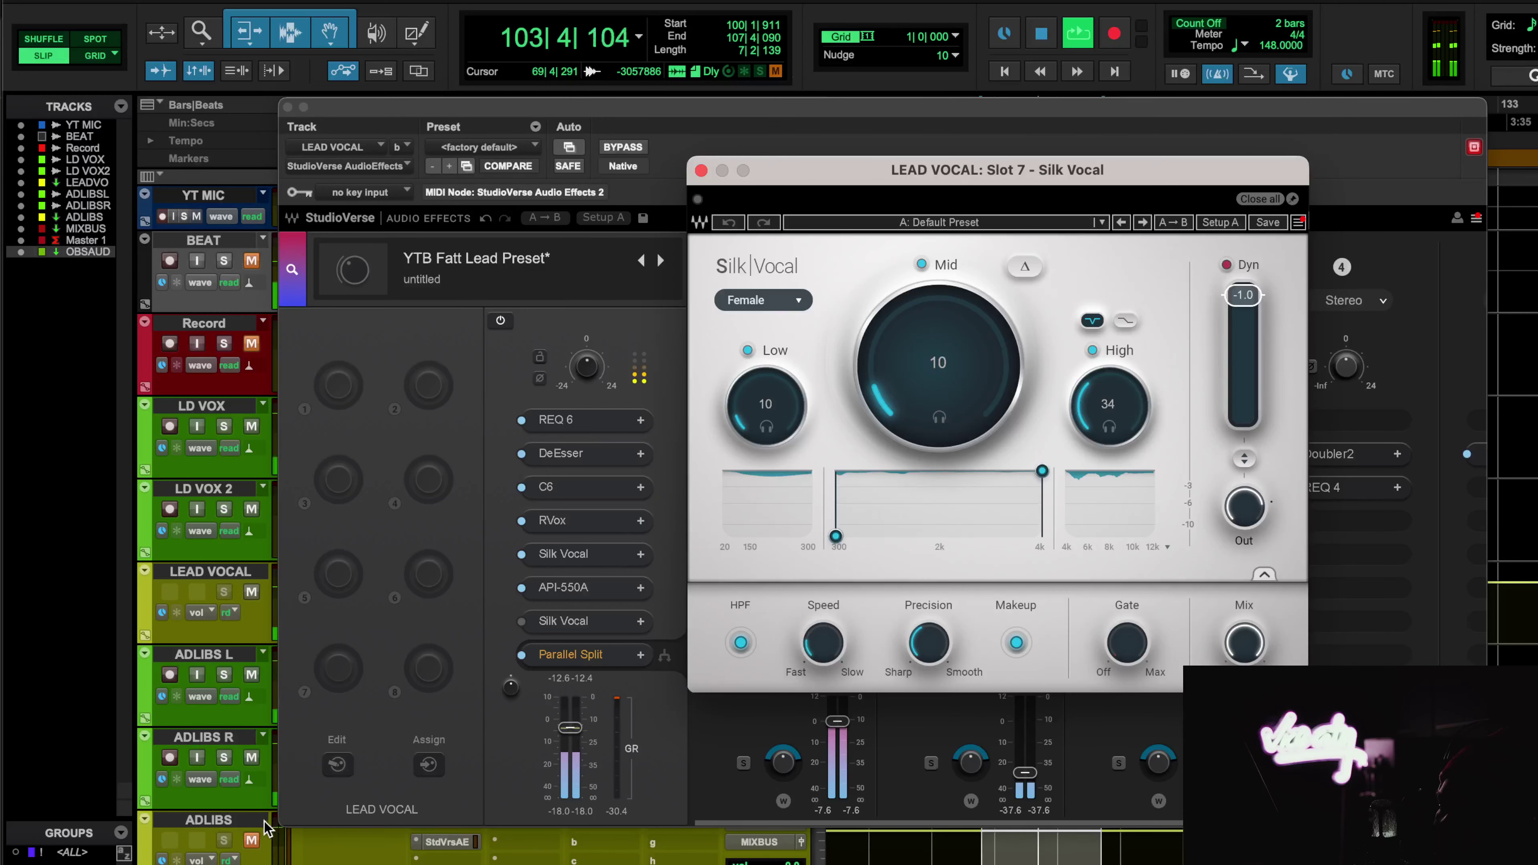
Step: Select the ADLIBS track and open its StudioVerse chain
{"action": "left_click", "coordinate": [208, 819]}
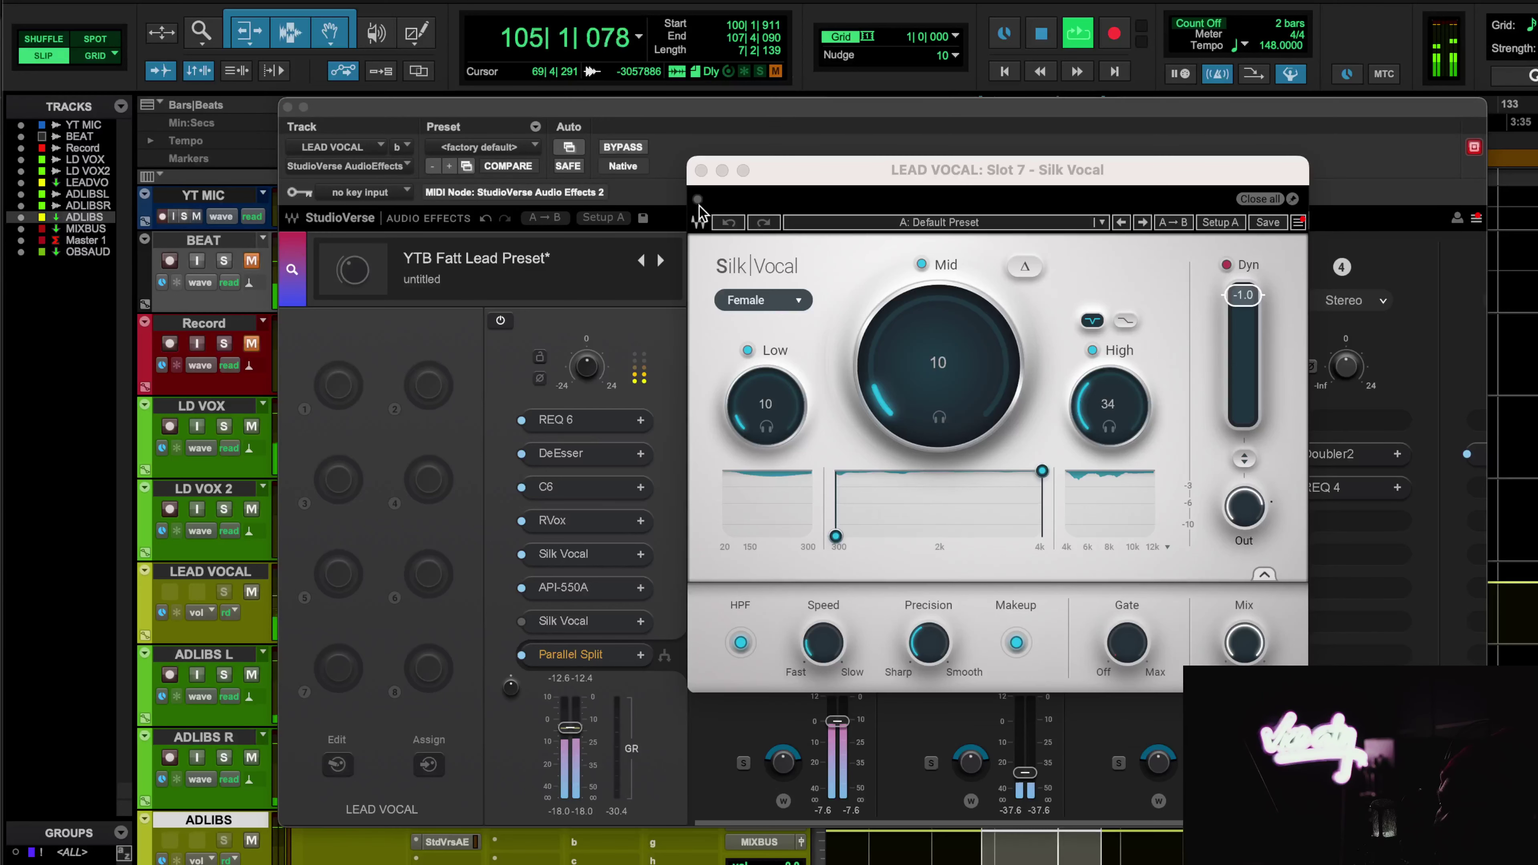
{"action": "left_click", "coordinate": [449, 843]}
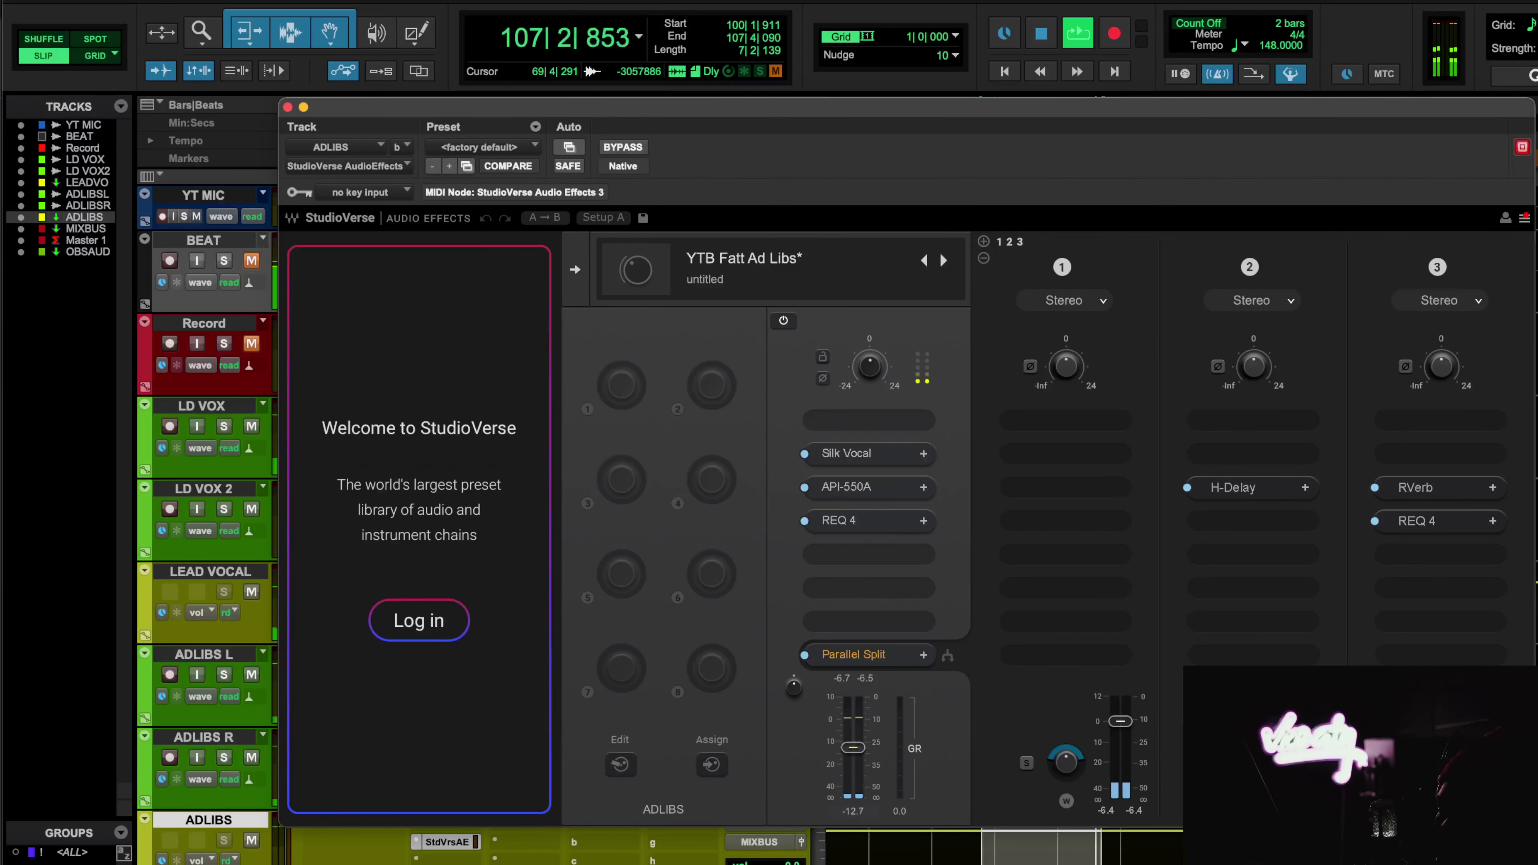
Step: Raise the main output fader of the ADLIBS StudioVerse chain to about -7.6 dB during playback, ending with playback stopped
{"action": "left_click", "coordinate": [289, 107]}
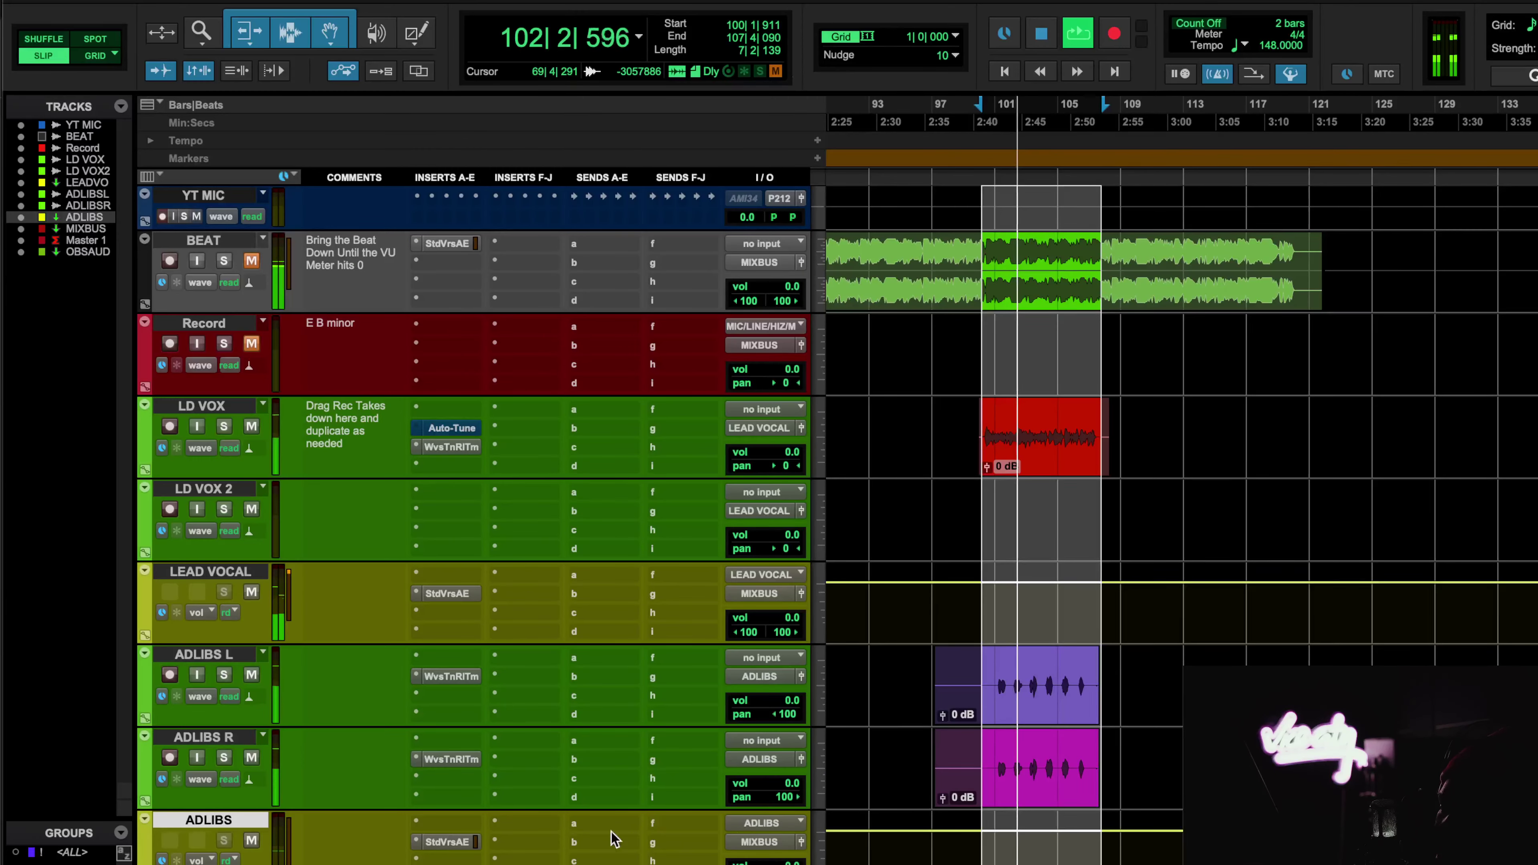
{"action": "left_click", "coordinate": [447, 841]}
{"action": "left_click_drag", "start_coordinate": [865, 754], "coordinate": [864, 740]}
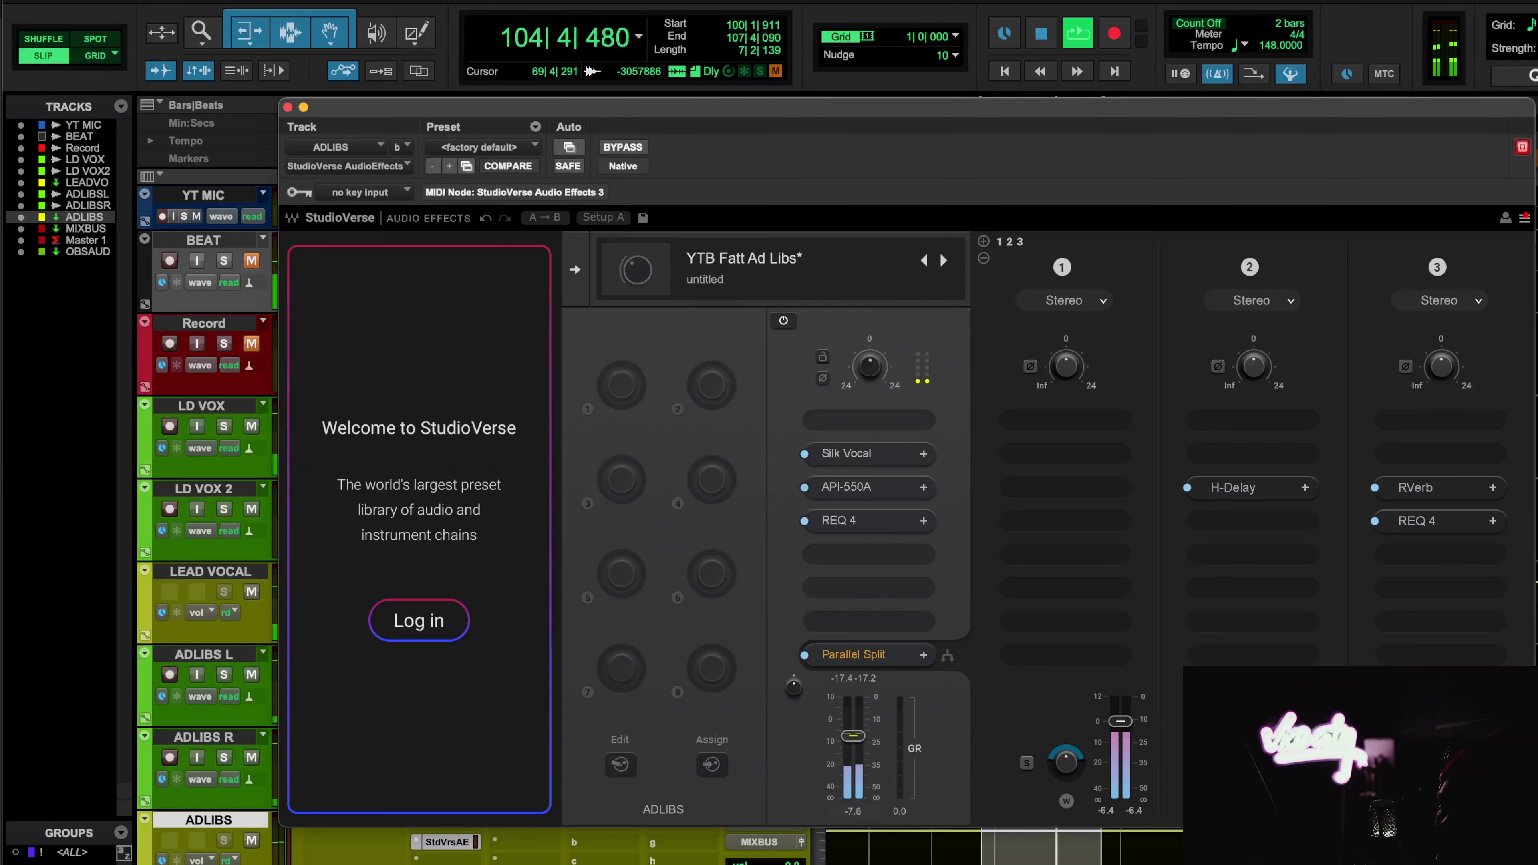
{"action": "left_click", "coordinate": [288, 106]}
{"action": "key", "text": "space"}
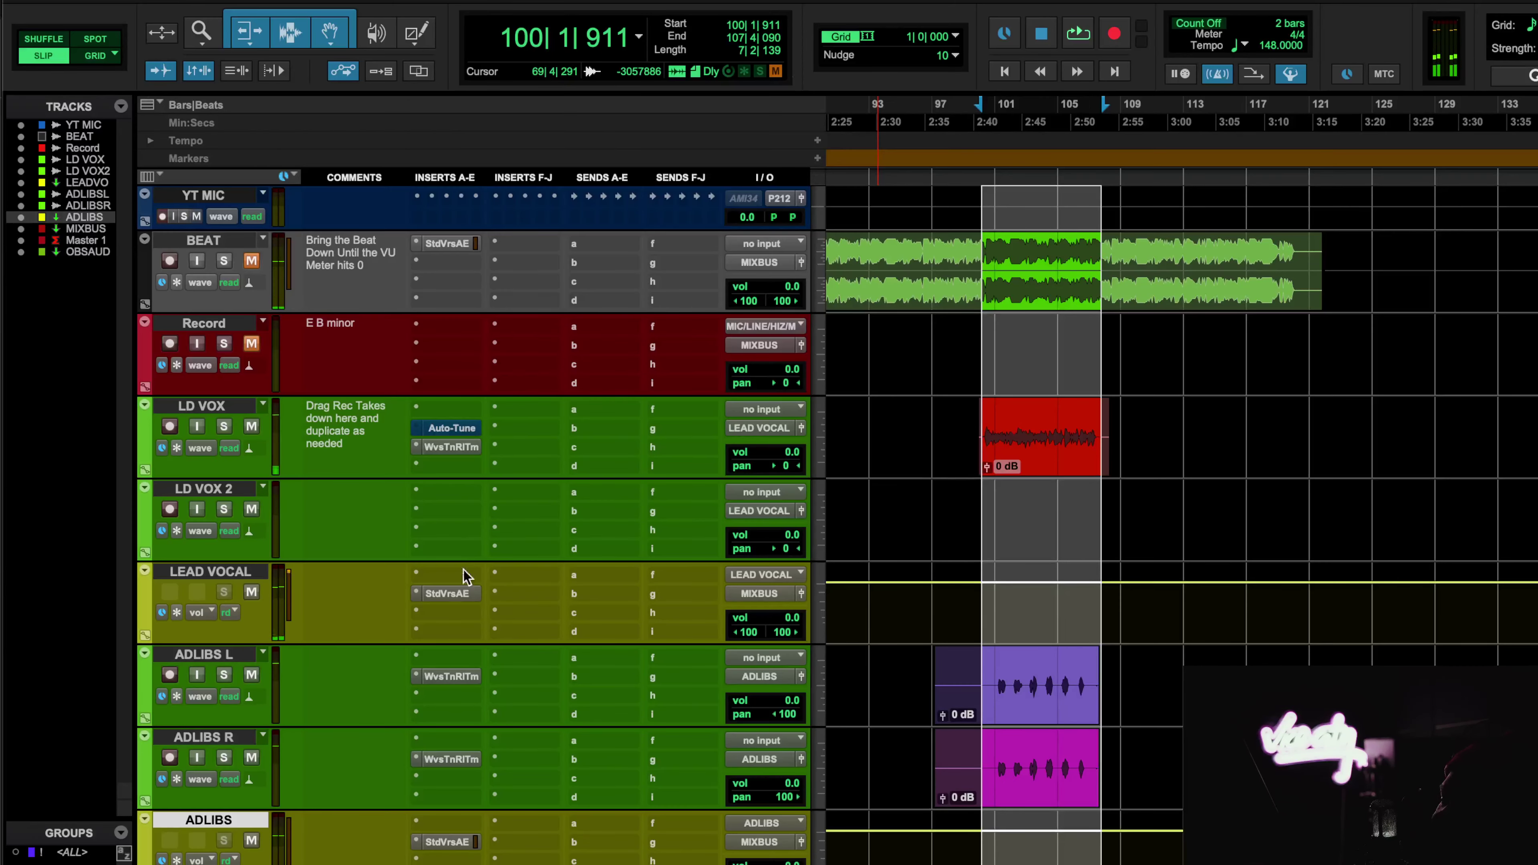
Step: Open the LEAD VOCAL StudioVerse chain and examine the H-Delay settings on parallel path 2
{"action": "left_click", "coordinate": [465, 592]}
{"action": "left_click", "coordinate": [988, 450]}
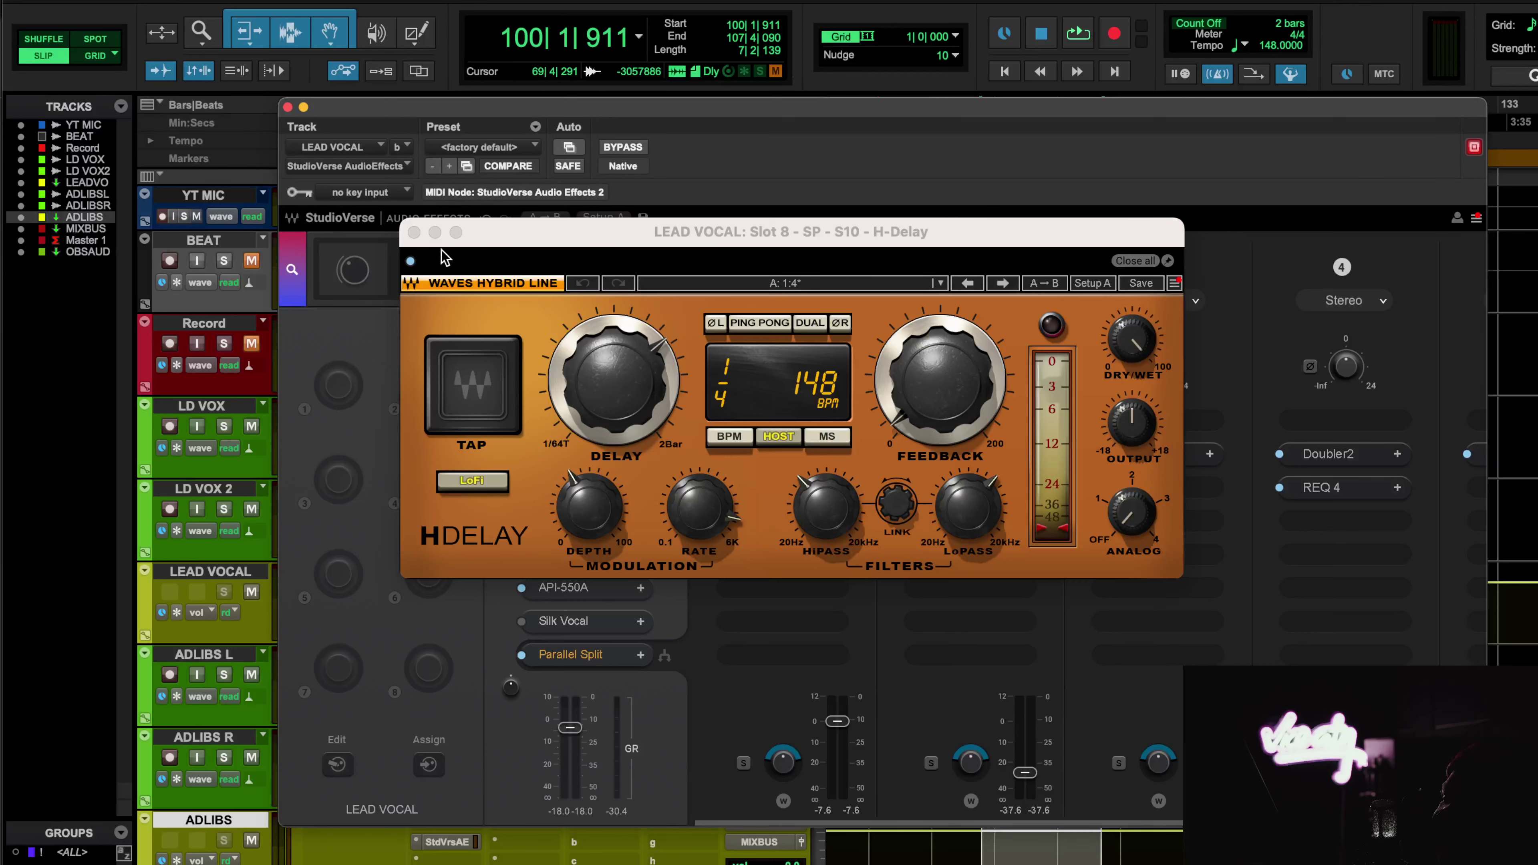
{"action": "left_click", "coordinate": [414, 231]}
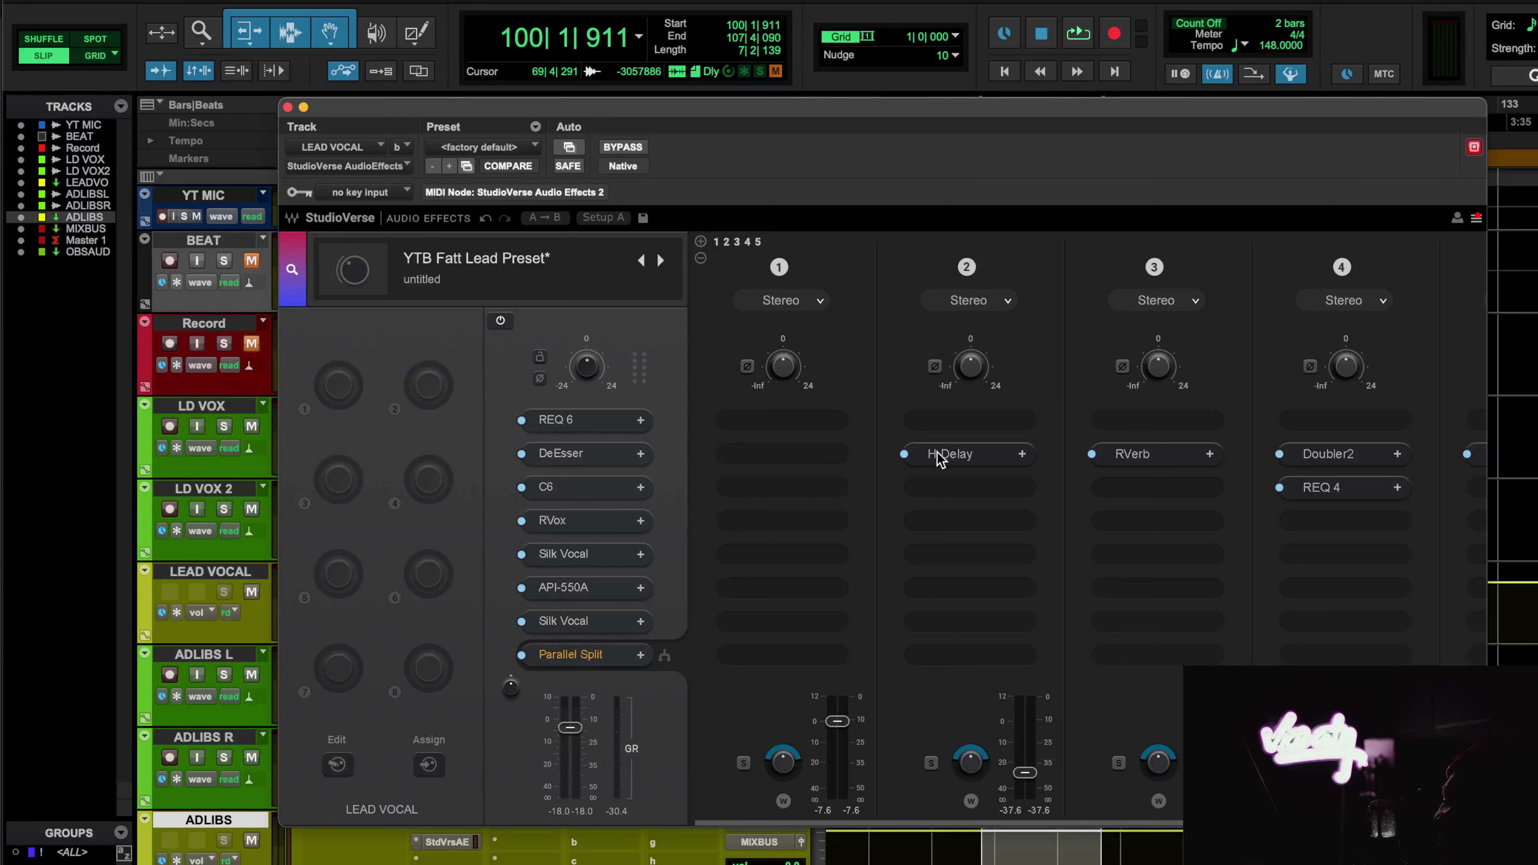
{"action": "left_click", "coordinate": [947, 455]}
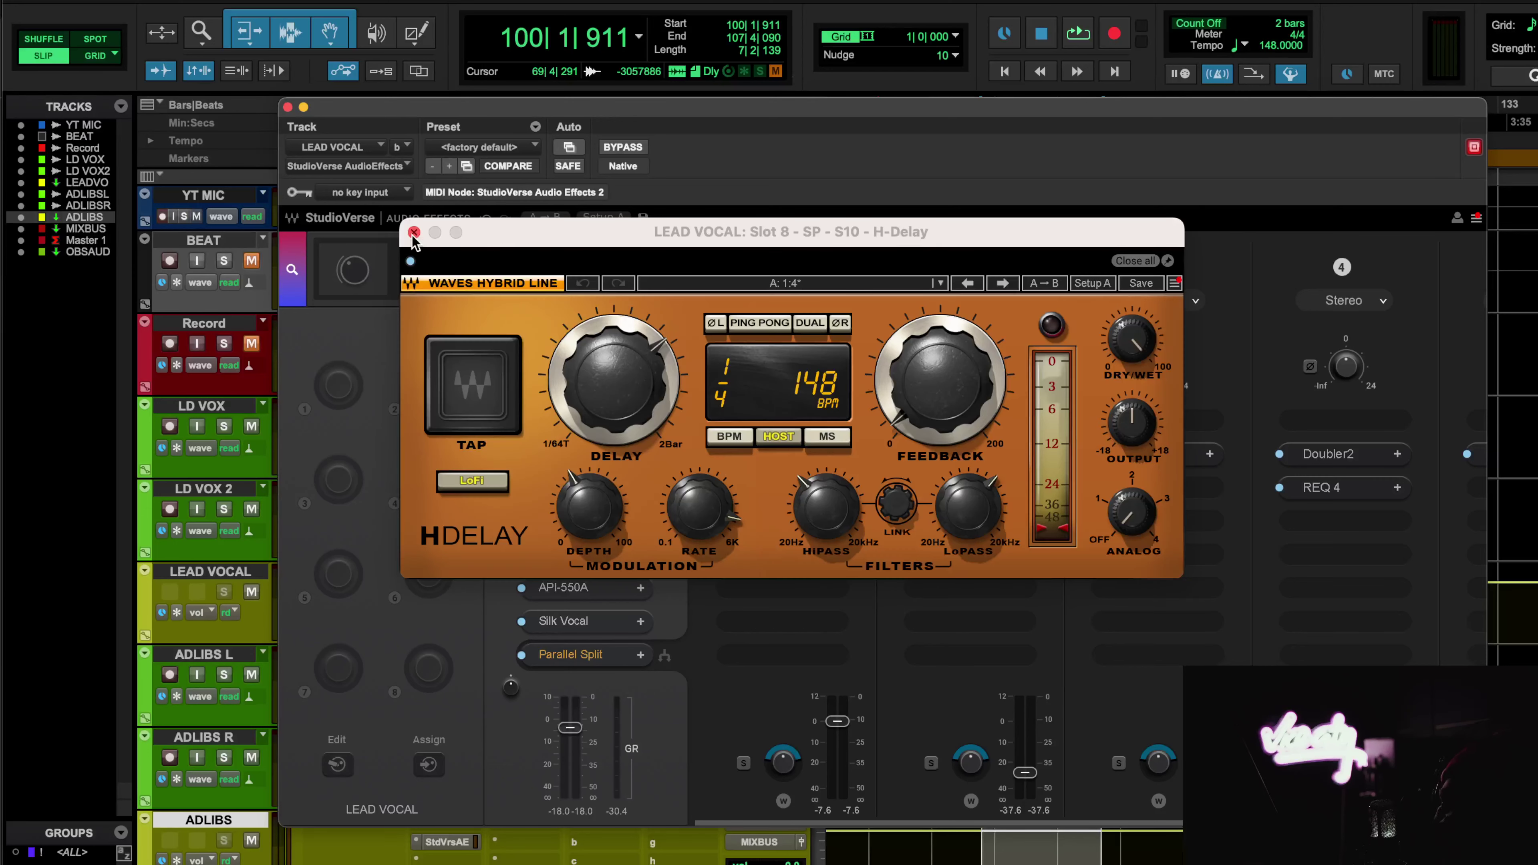
{"action": "left_click", "coordinate": [413, 233]}
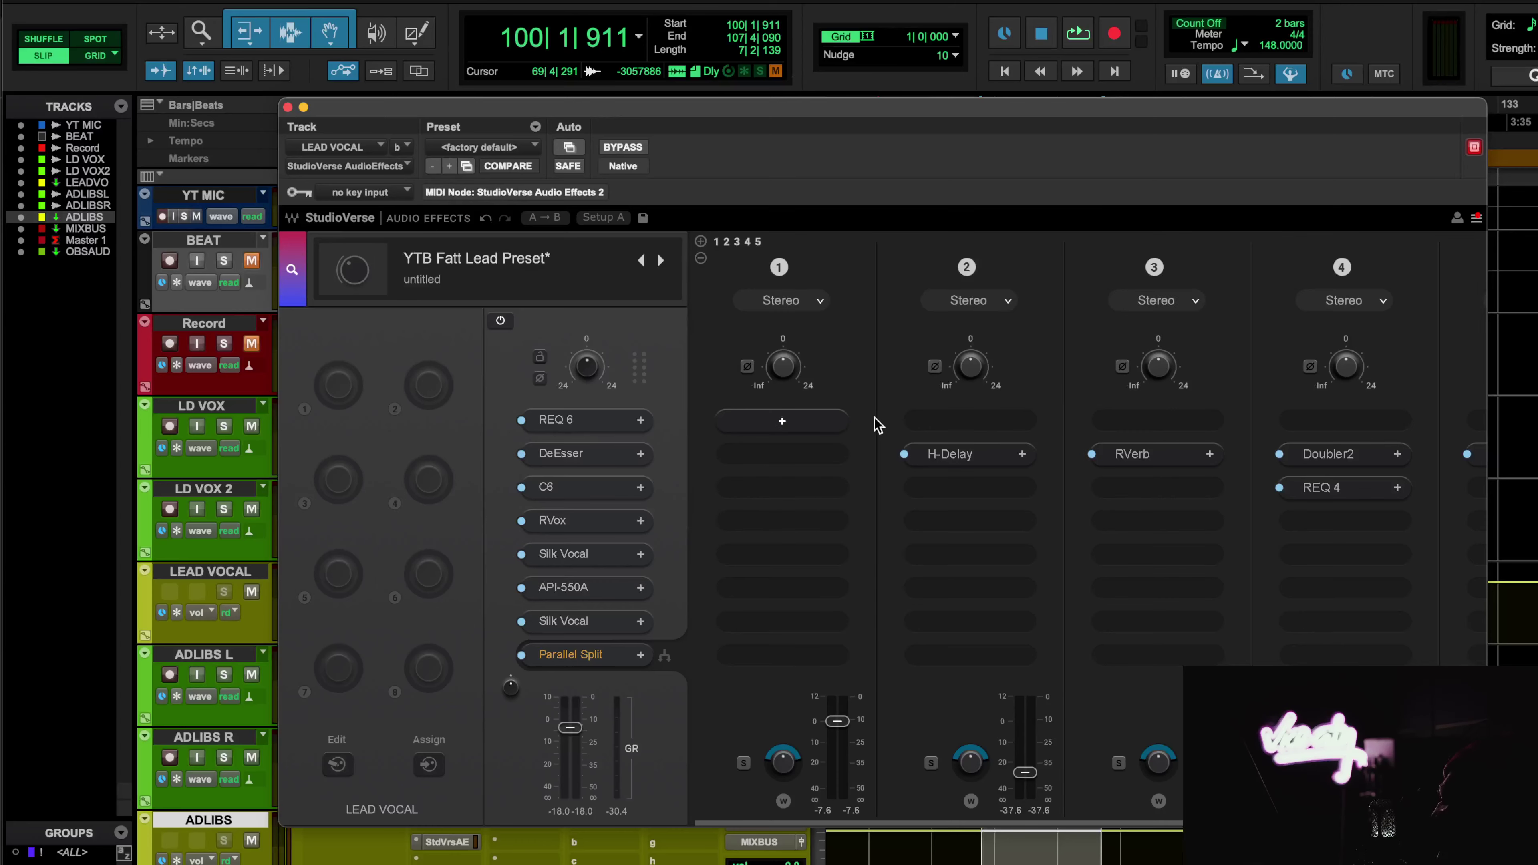
{"action": "left_click", "coordinate": [988, 461]}
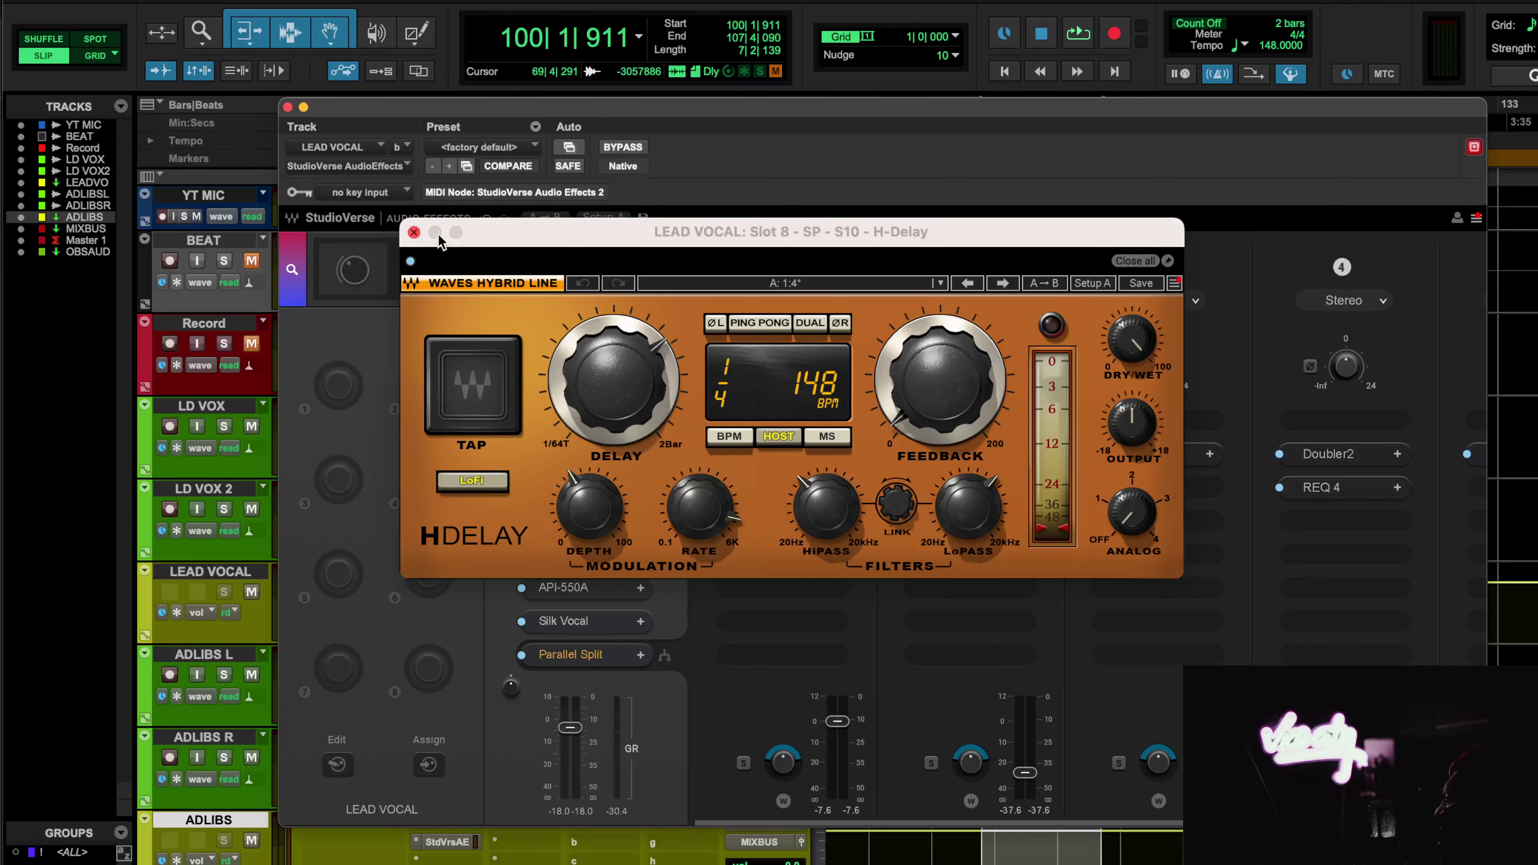
{"action": "left_click", "coordinate": [413, 233]}
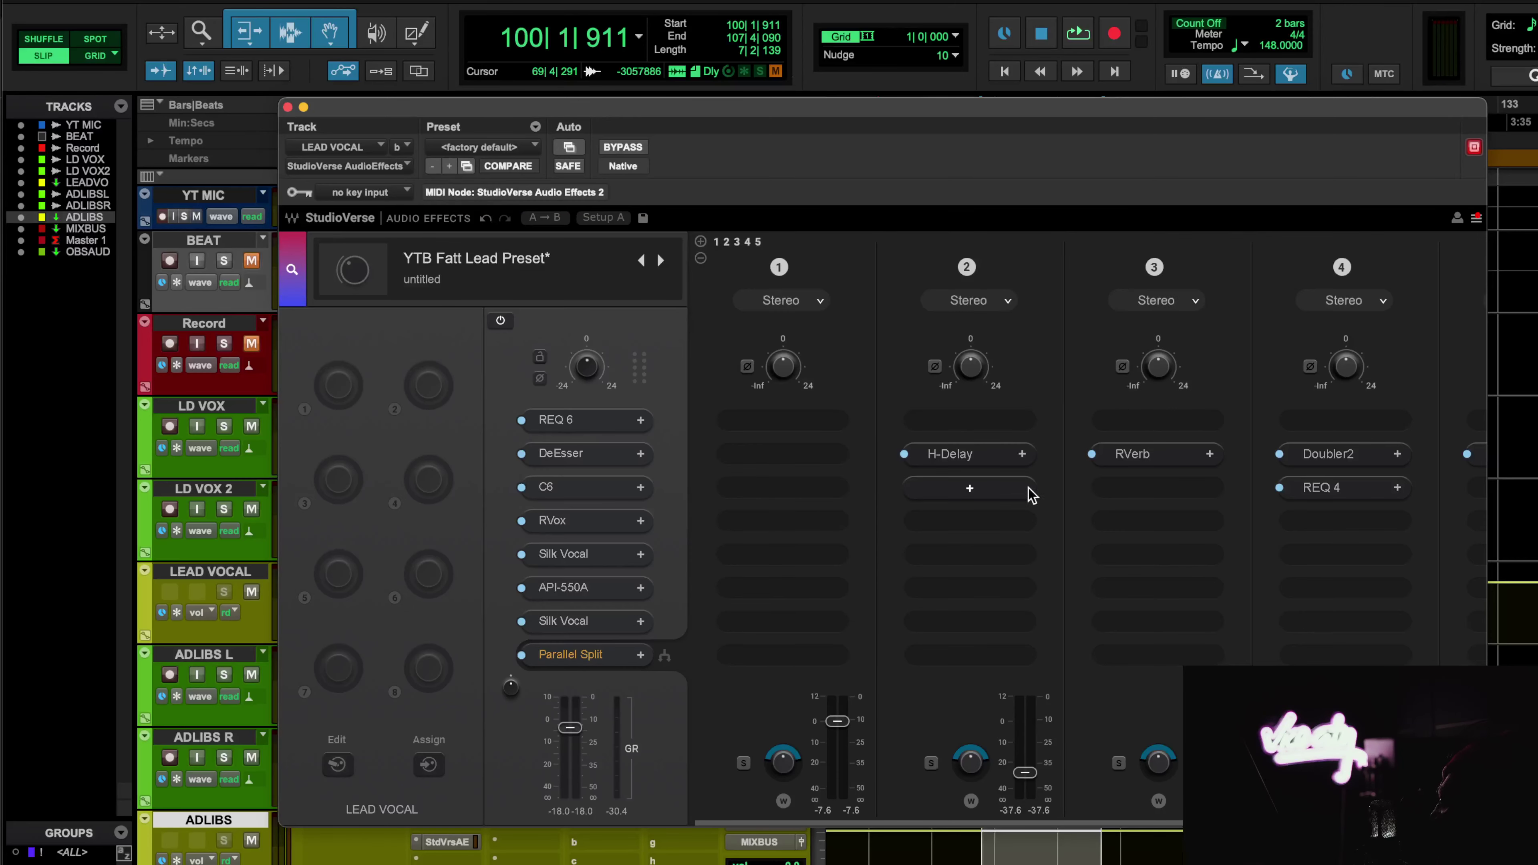
{"action": "left_click", "coordinate": [978, 456]}
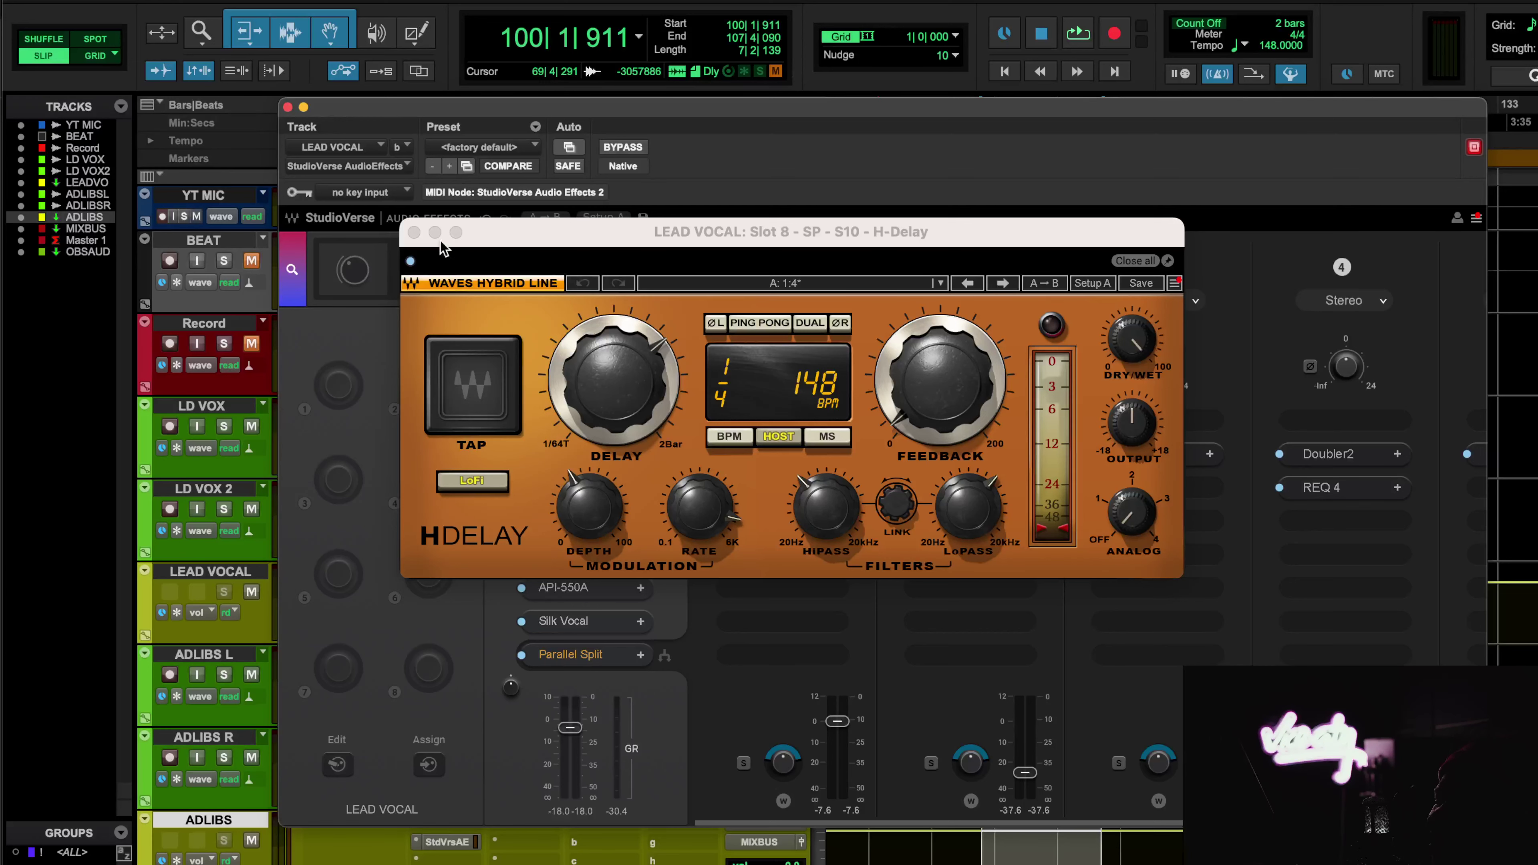
{"action": "left_click", "coordinate": [414, 232]}
{"action": "left_click", "coordinate": [994, 459]}
{"action": "left_click", "coordinate": [414, 232]}
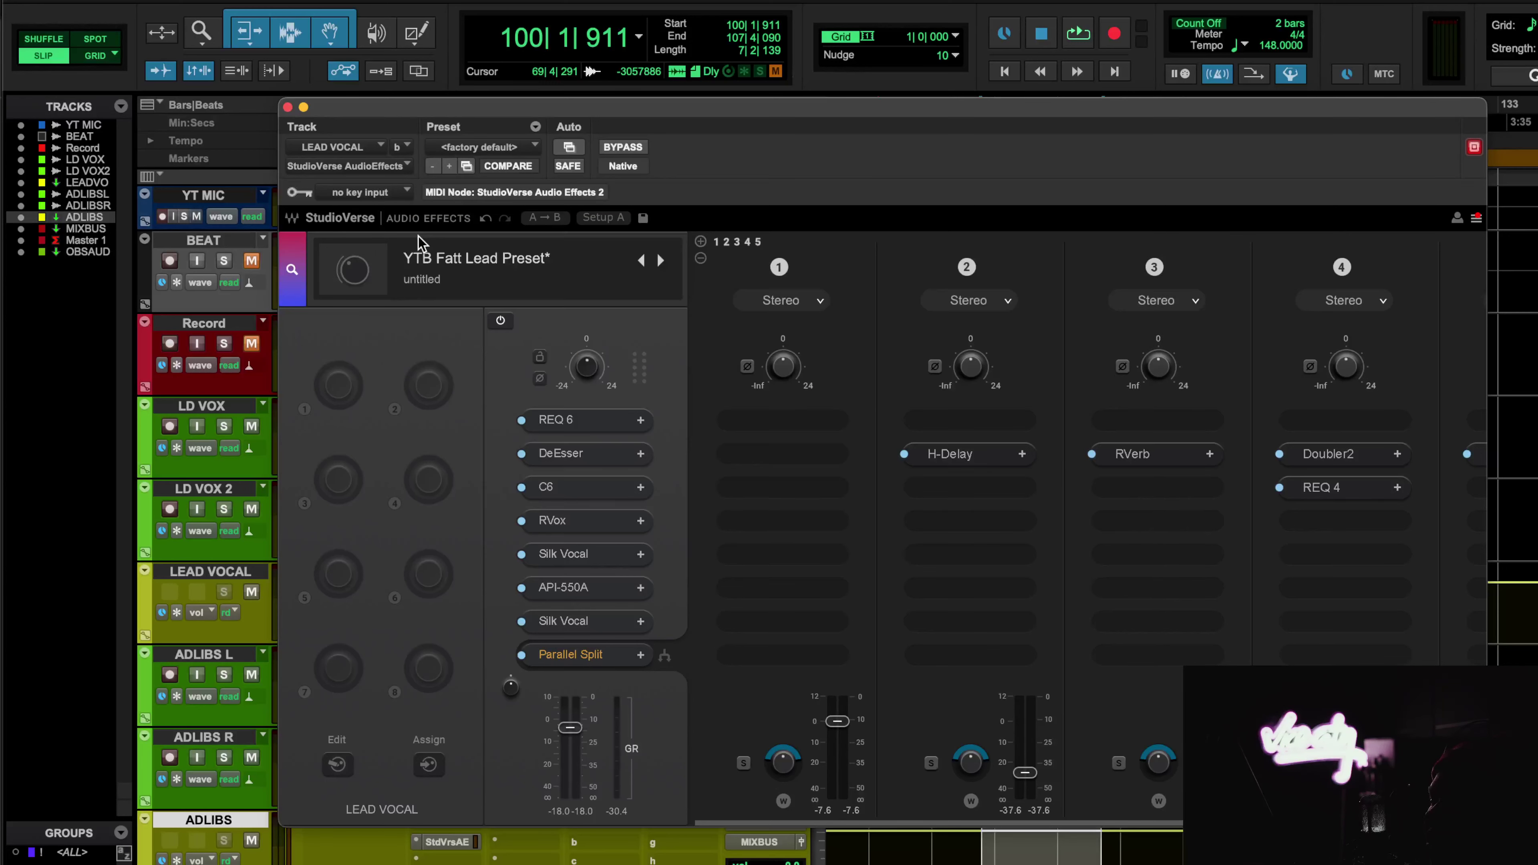
Step: Examine the RVerb settings on parallel path 3, switching back to the H-Delay on path 2 and returning
{"action": "left_click", "coordinate": [1127, 455]}
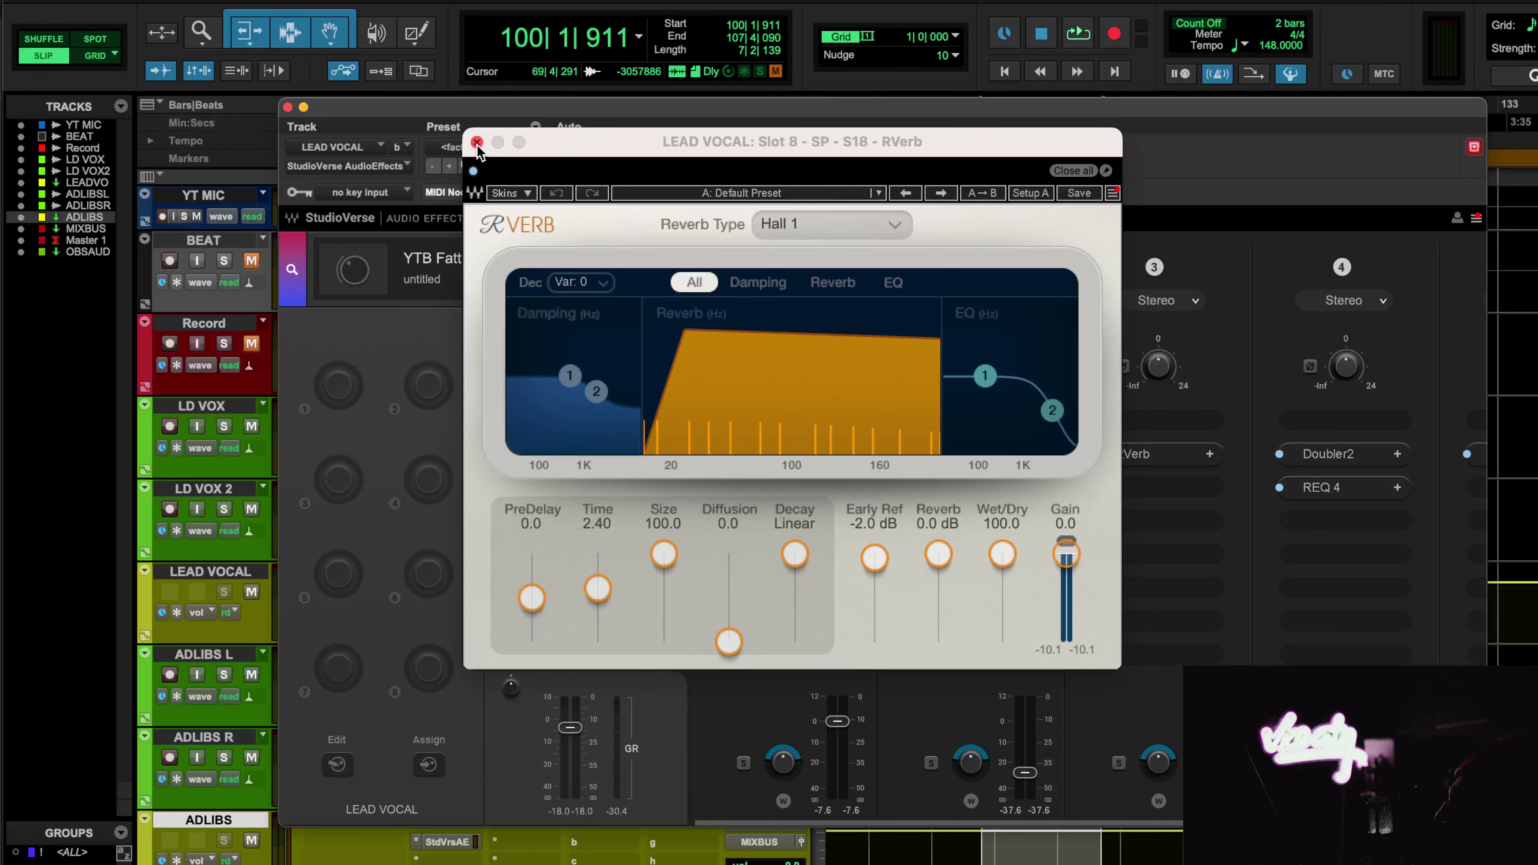
{"action": "left_click", "coordinate": [476, 143]}
{"action": "scroll", "coordinate": [1133, 557], "scroll_direction": "right", "scroll_amount": 3}
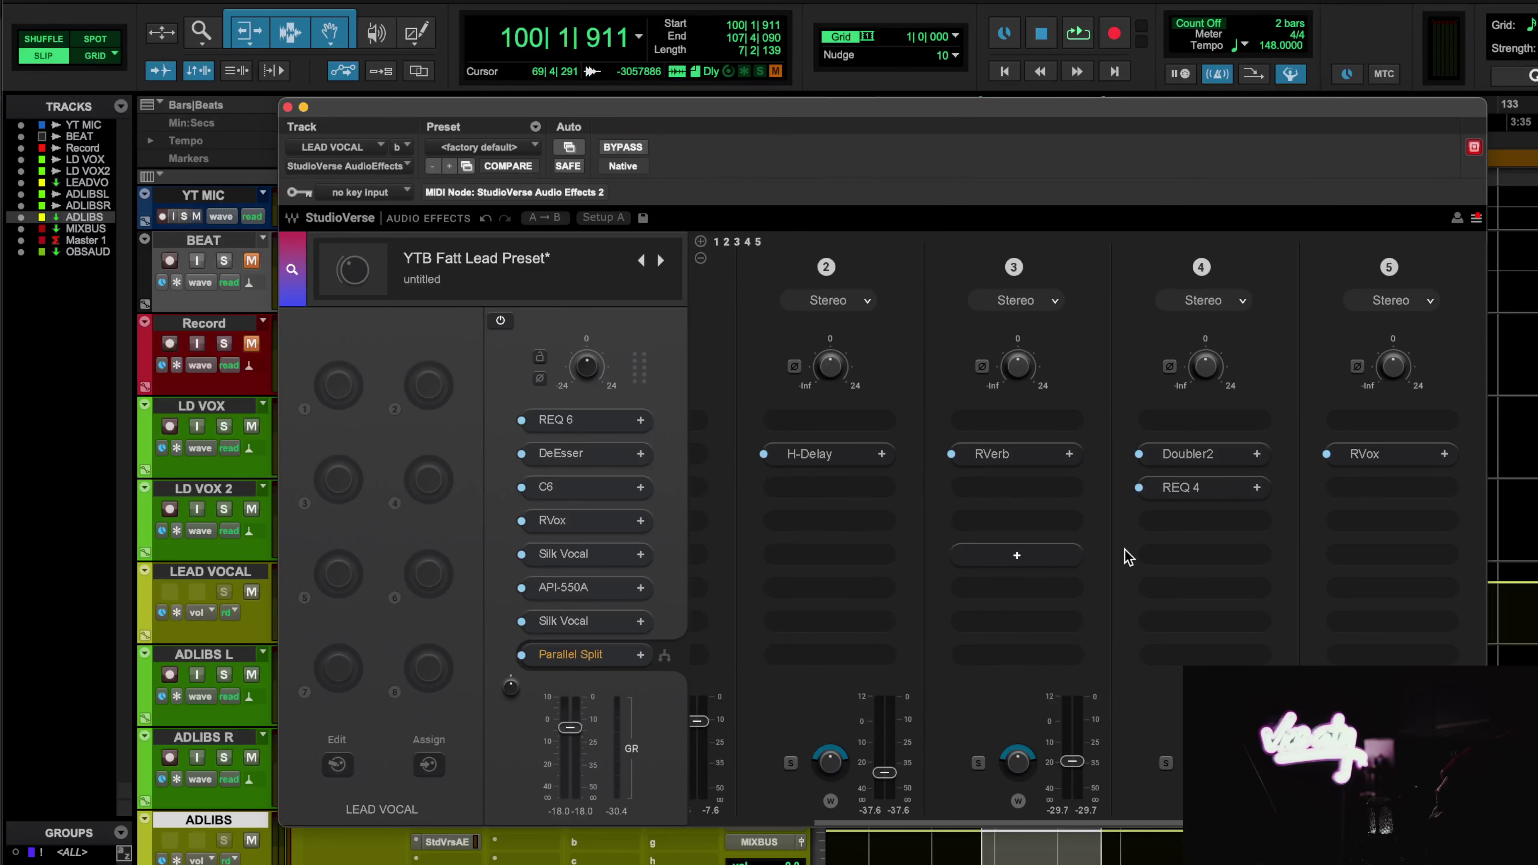
{"action": "left_click", "coordinate": [838, 455]}
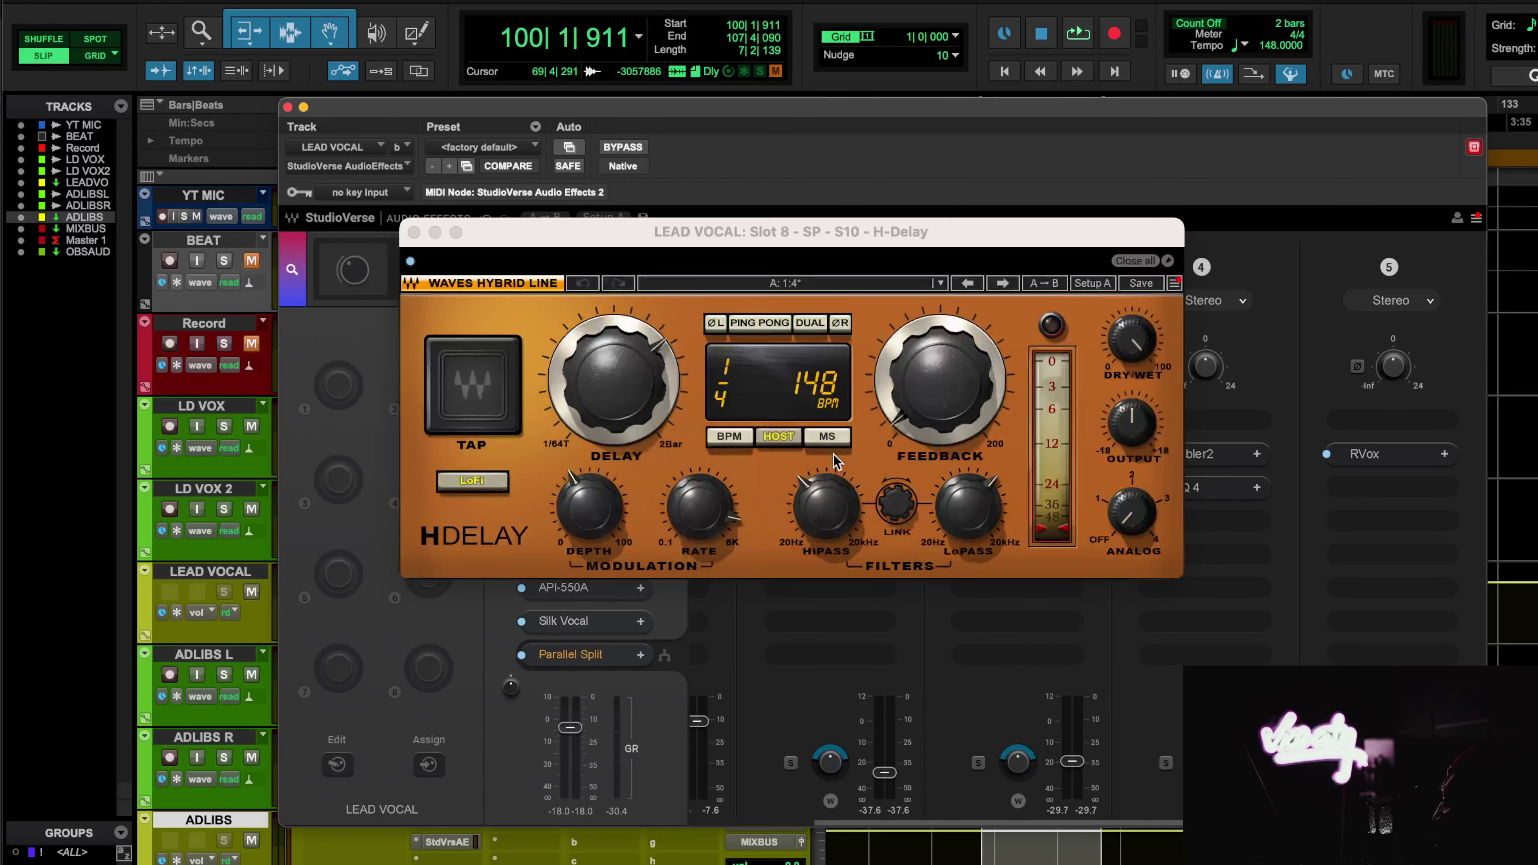
{"action": "left_click", "coordinate": [414, 232]}
{"action": "left_click", "coordinate": [1020, 460]}
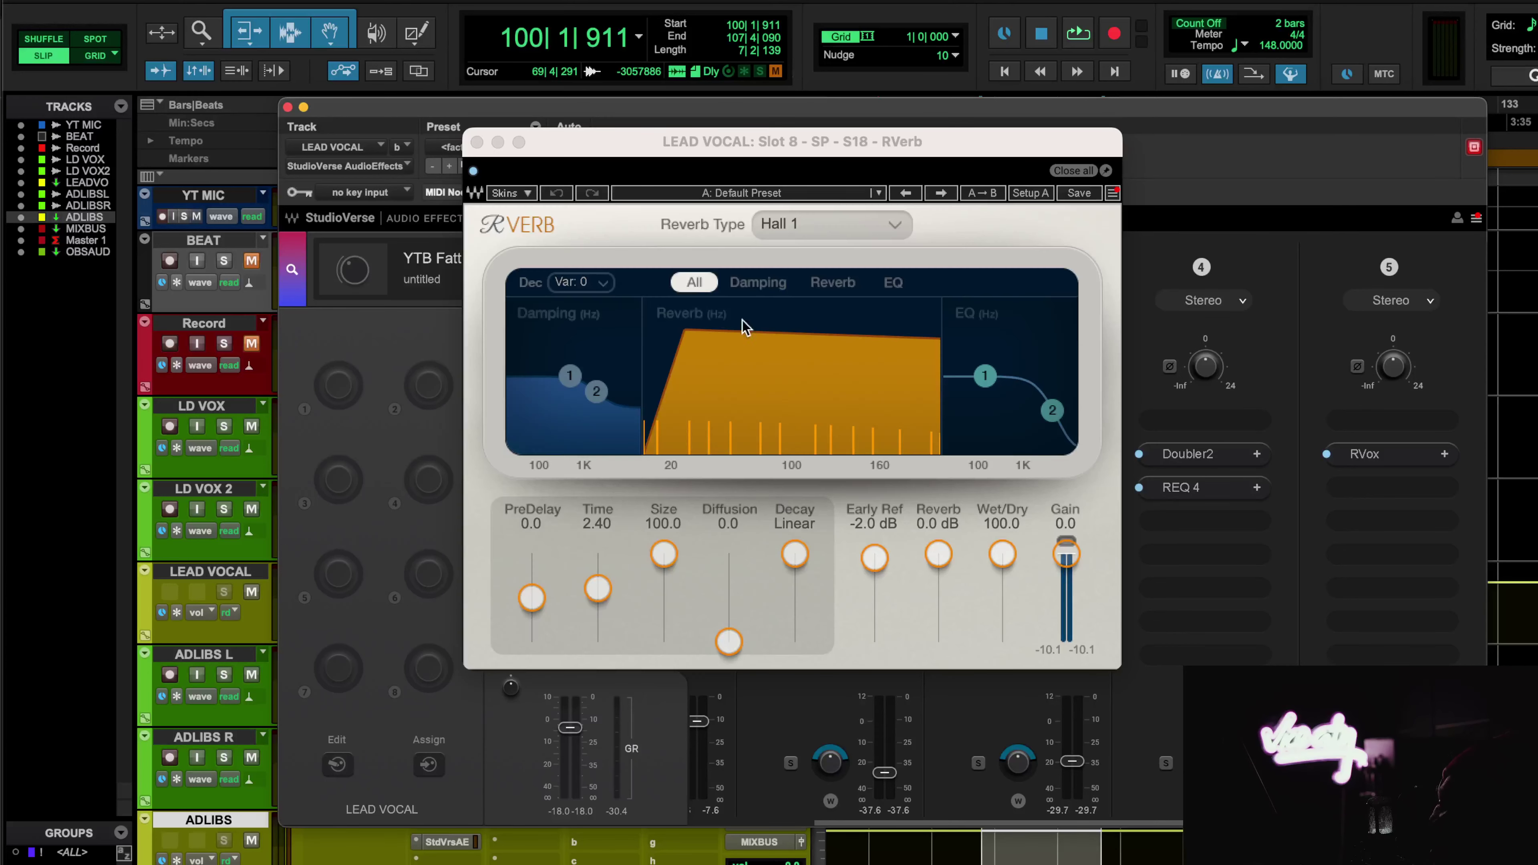
{"action": "left_click", "coordinate": [477, 142]}
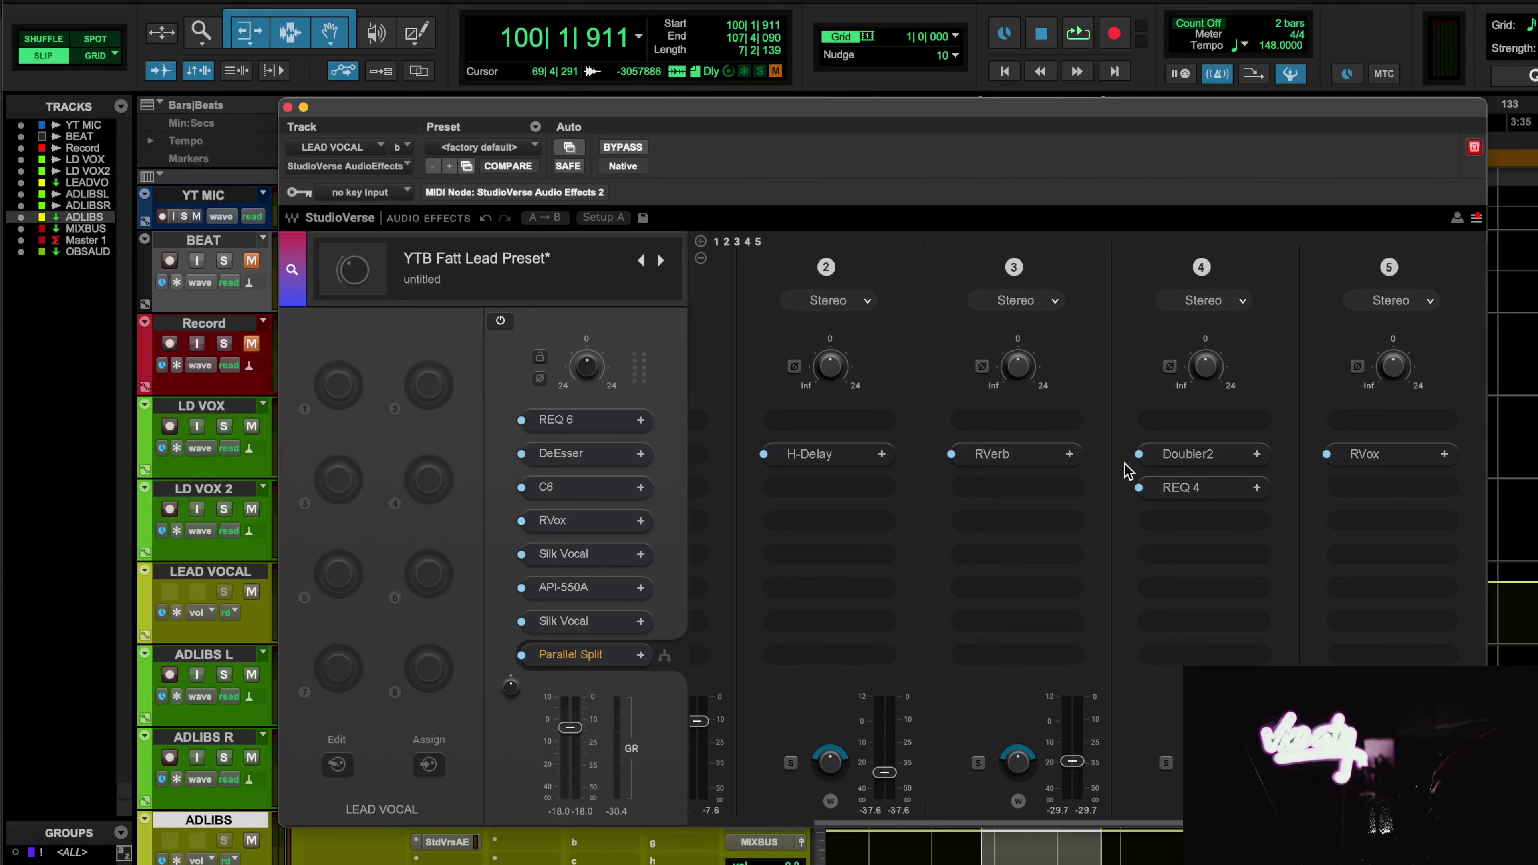
Step: Examine the Doubler2 and REQ 4 settings on parallel path 4 of the lead vocal chain
{"action": "left_click", "coordinate": [1218, 467]}
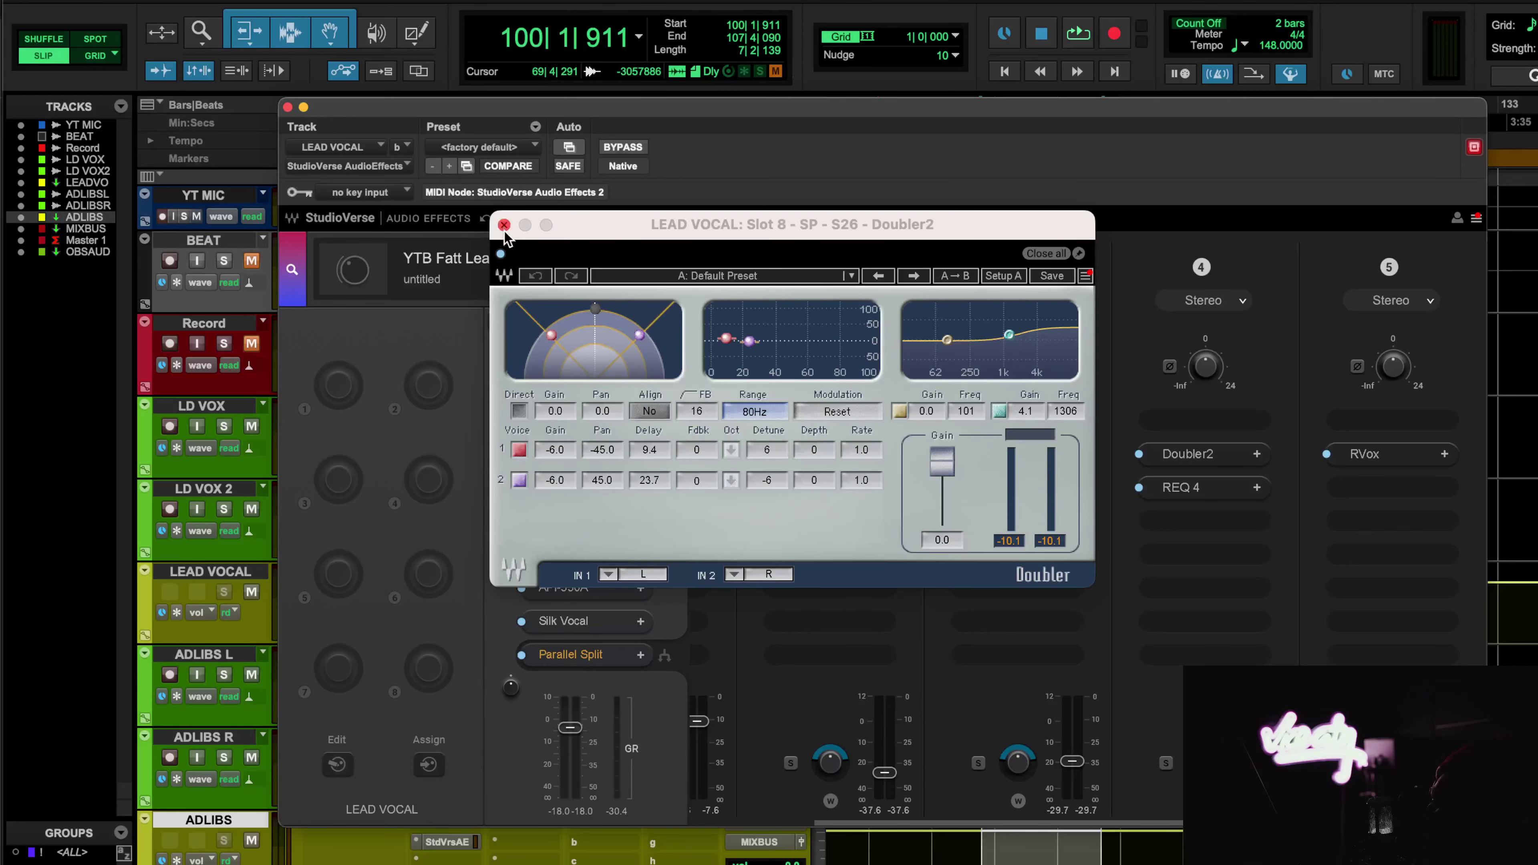
{"action": "left_click", "coordinate": [504, 225]}
{"action": "left_click", "coordinate": [1198, 485]}
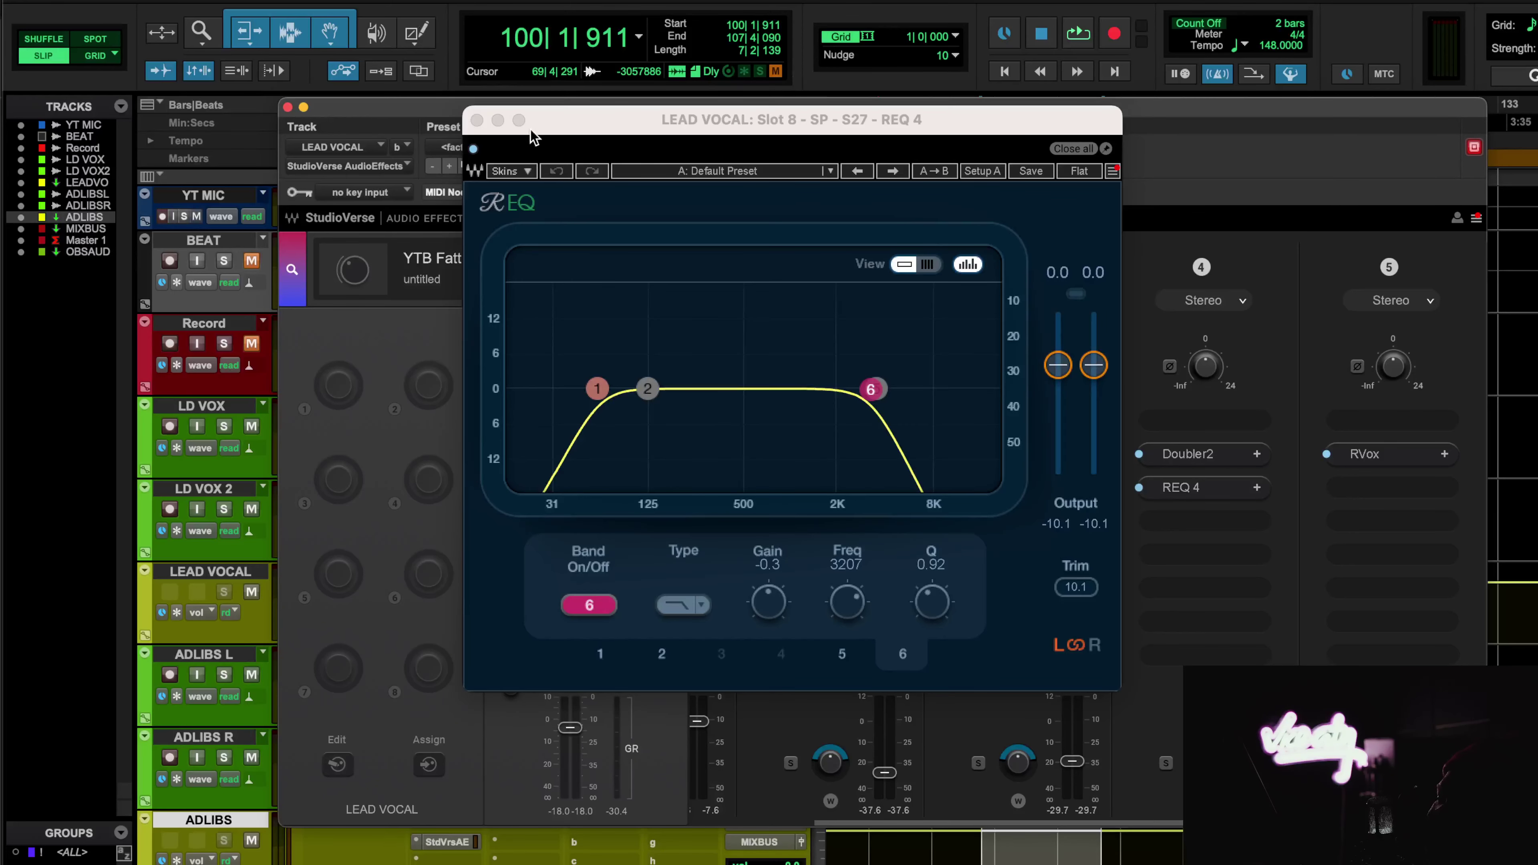
{"action": "left_click", "coordinate": [476, 121]}
Step: Examine the RVox on parallel path 5 and compare the lead vocal with that path disabled and enabled during playback
{"action": "left_click", "coordinate": [1369, 454]}
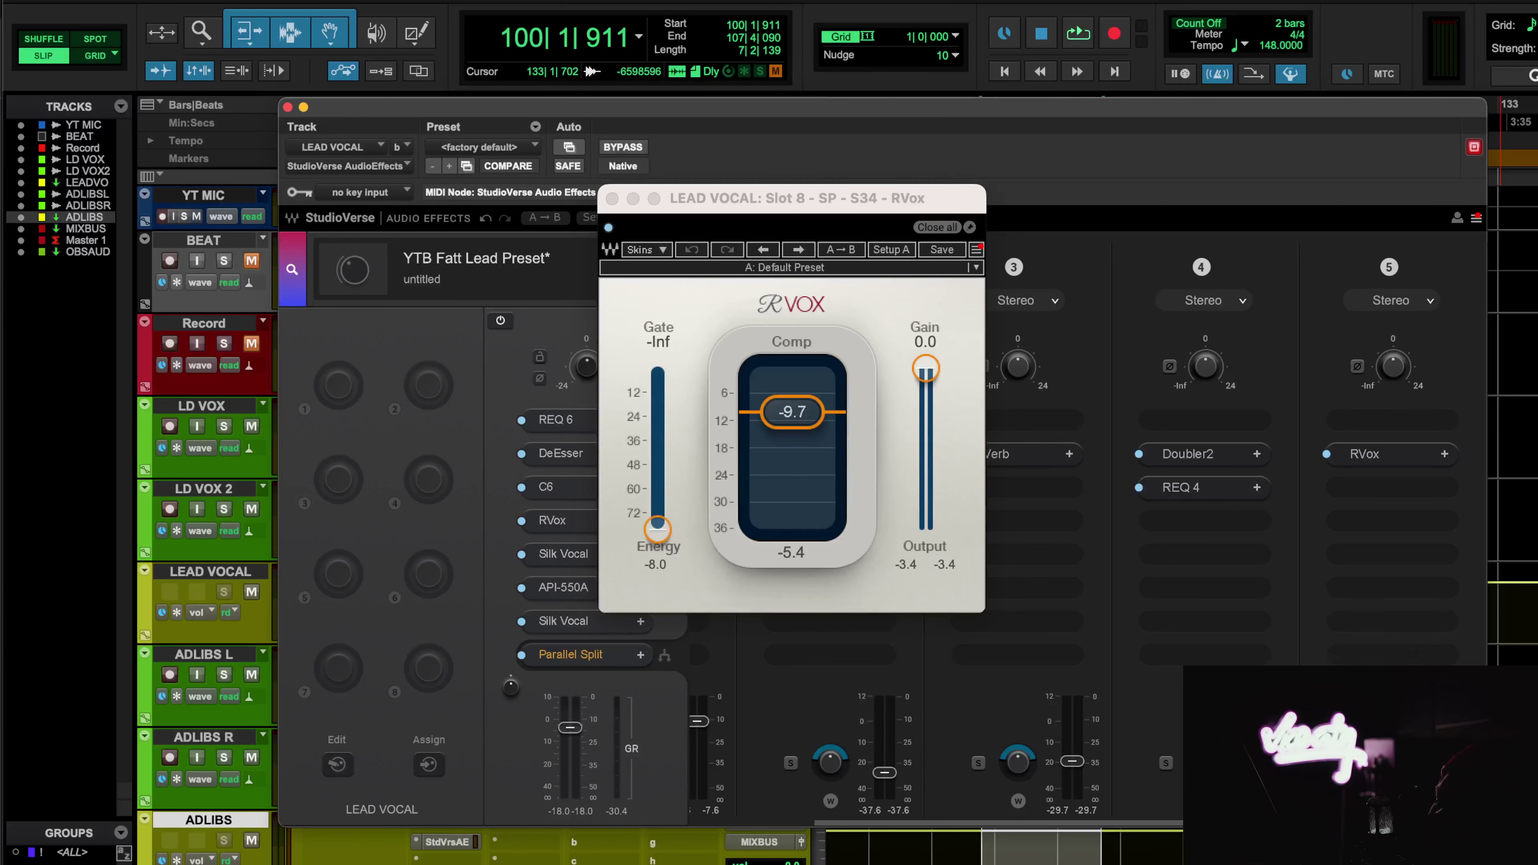
{"action": "key", "text": "space"}
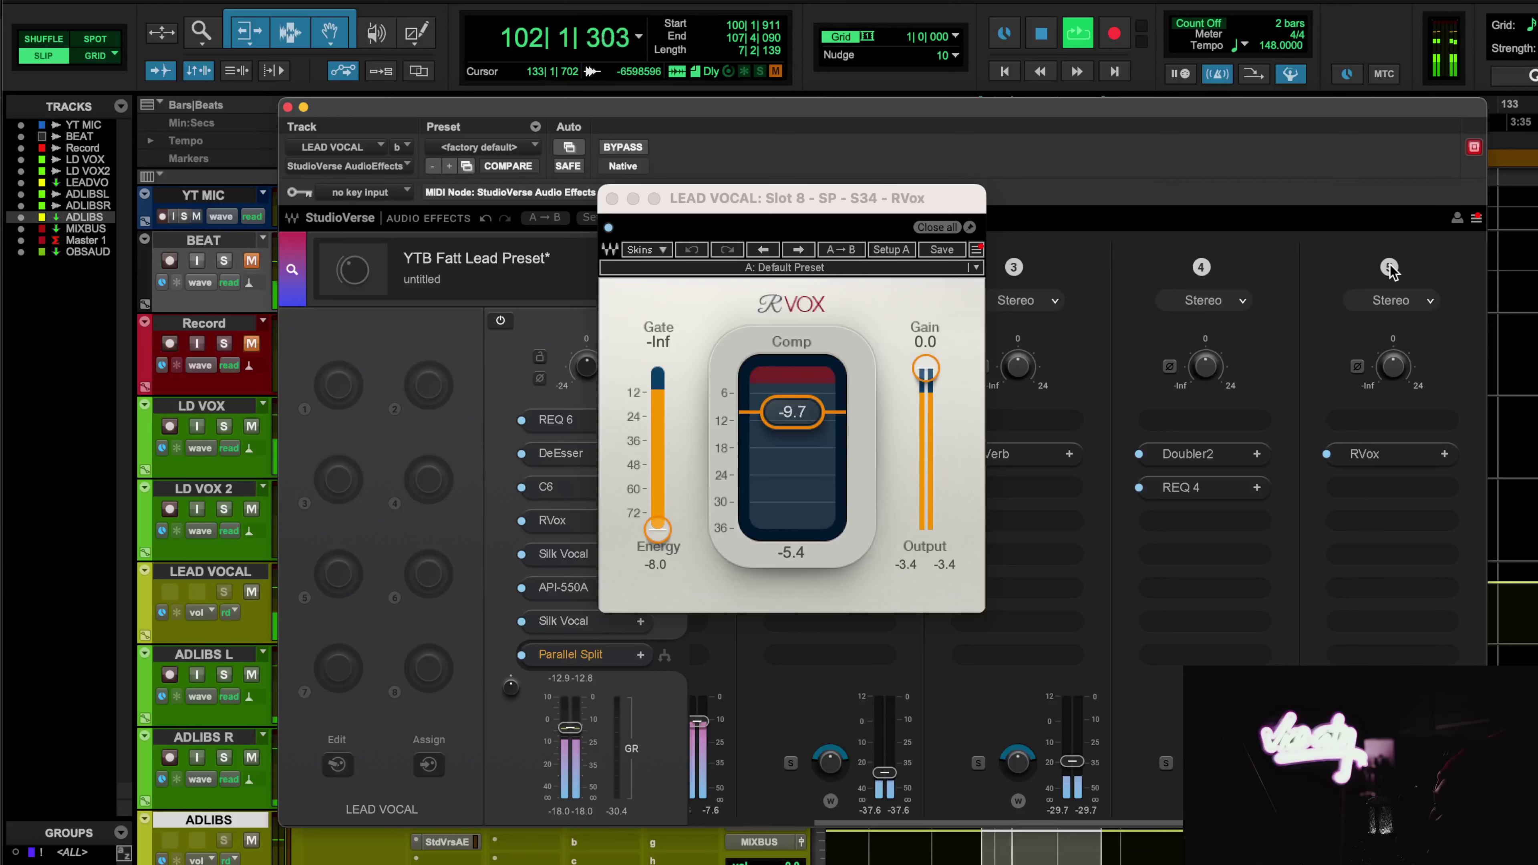
{"action": "left_click", "coordinate": [1390, 267]}
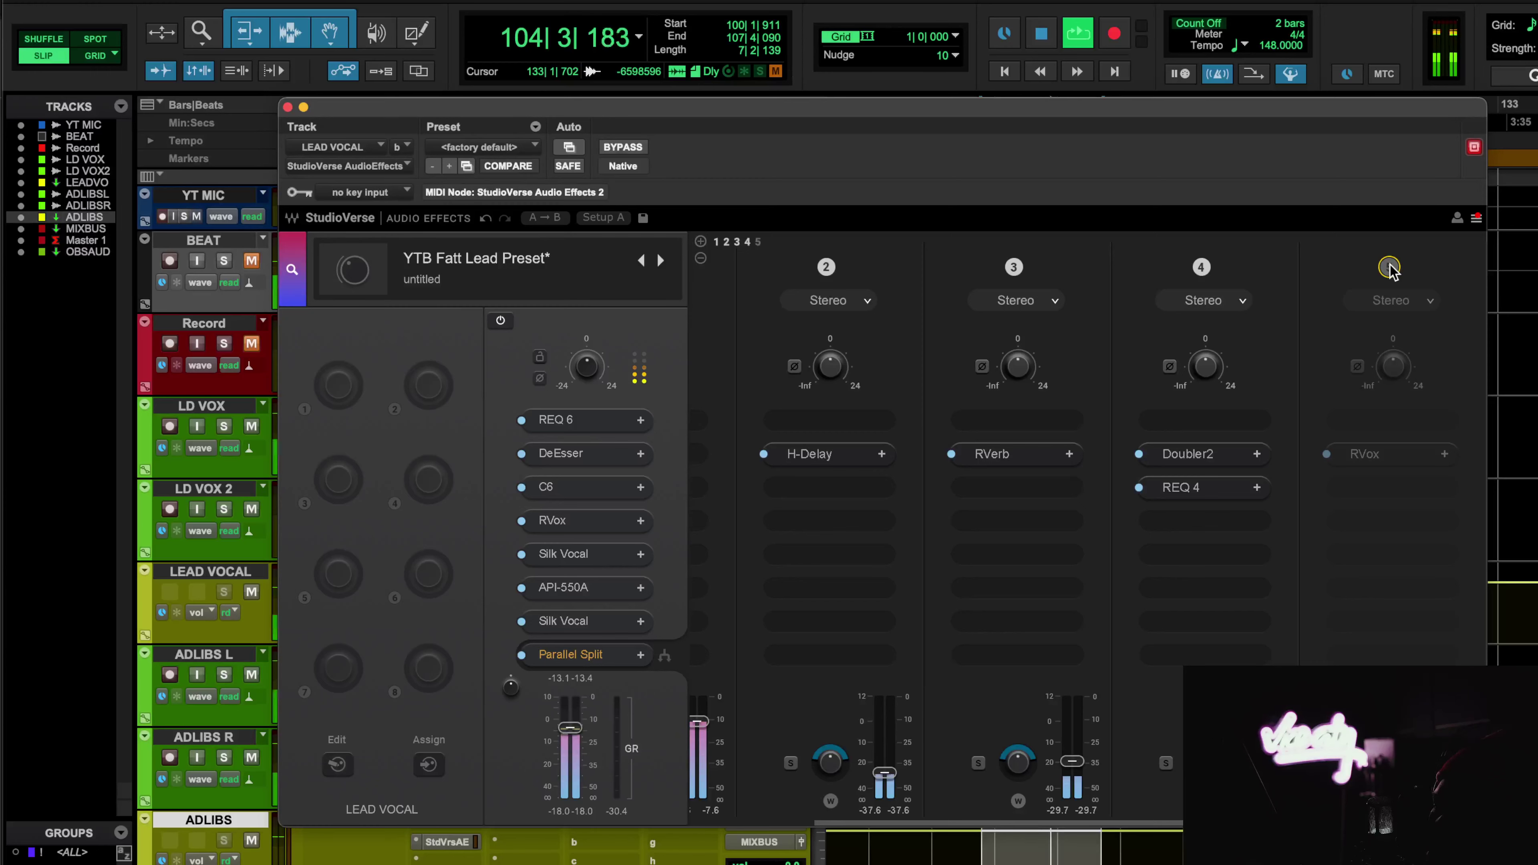
{"action": "left_click", "coordinate": [1389, 267]}
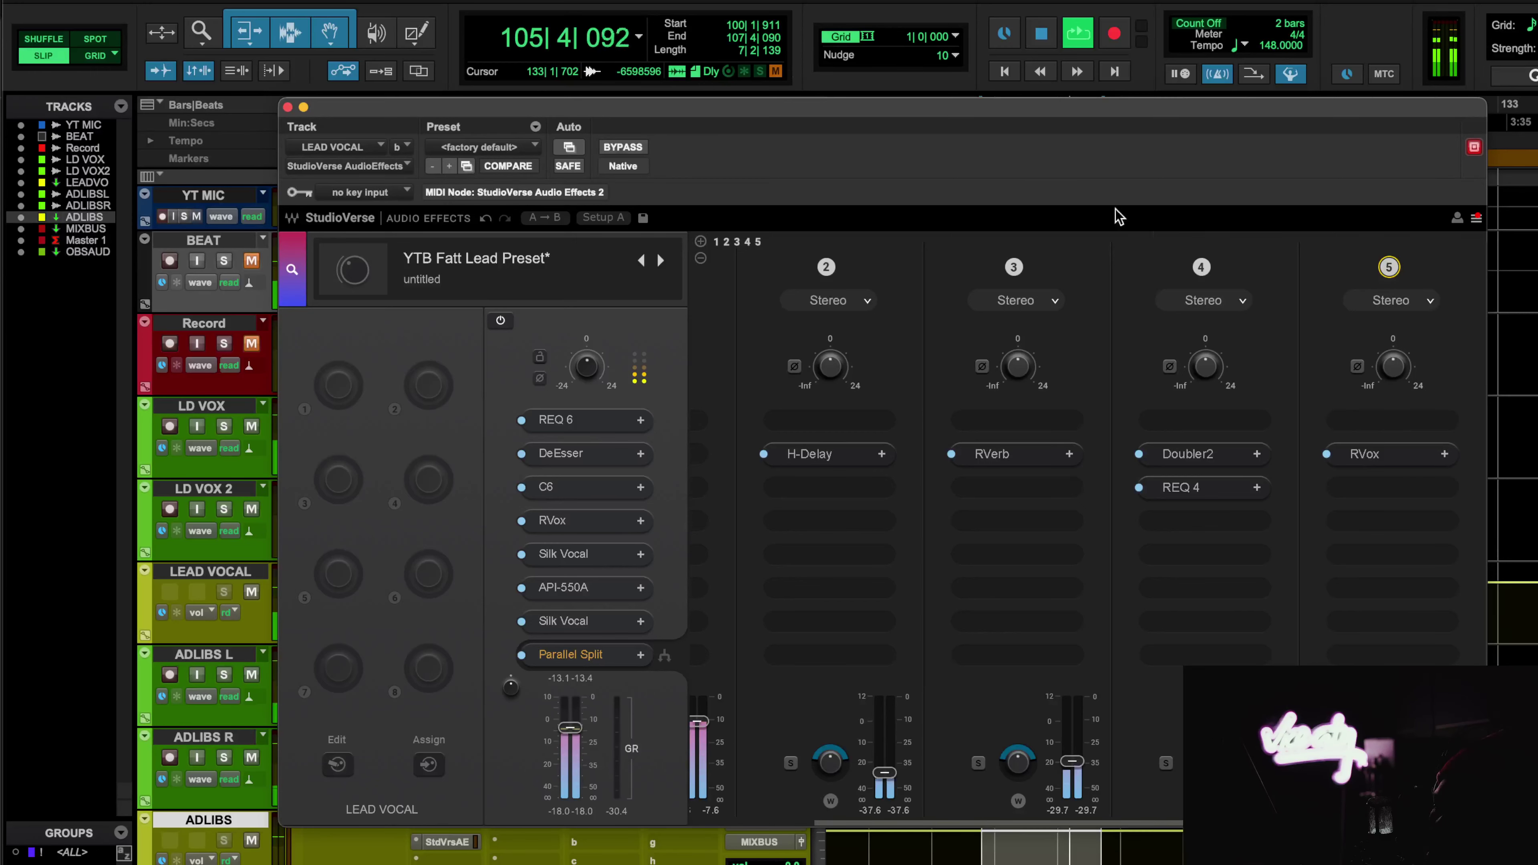
{"action": "key", "text": "space"}
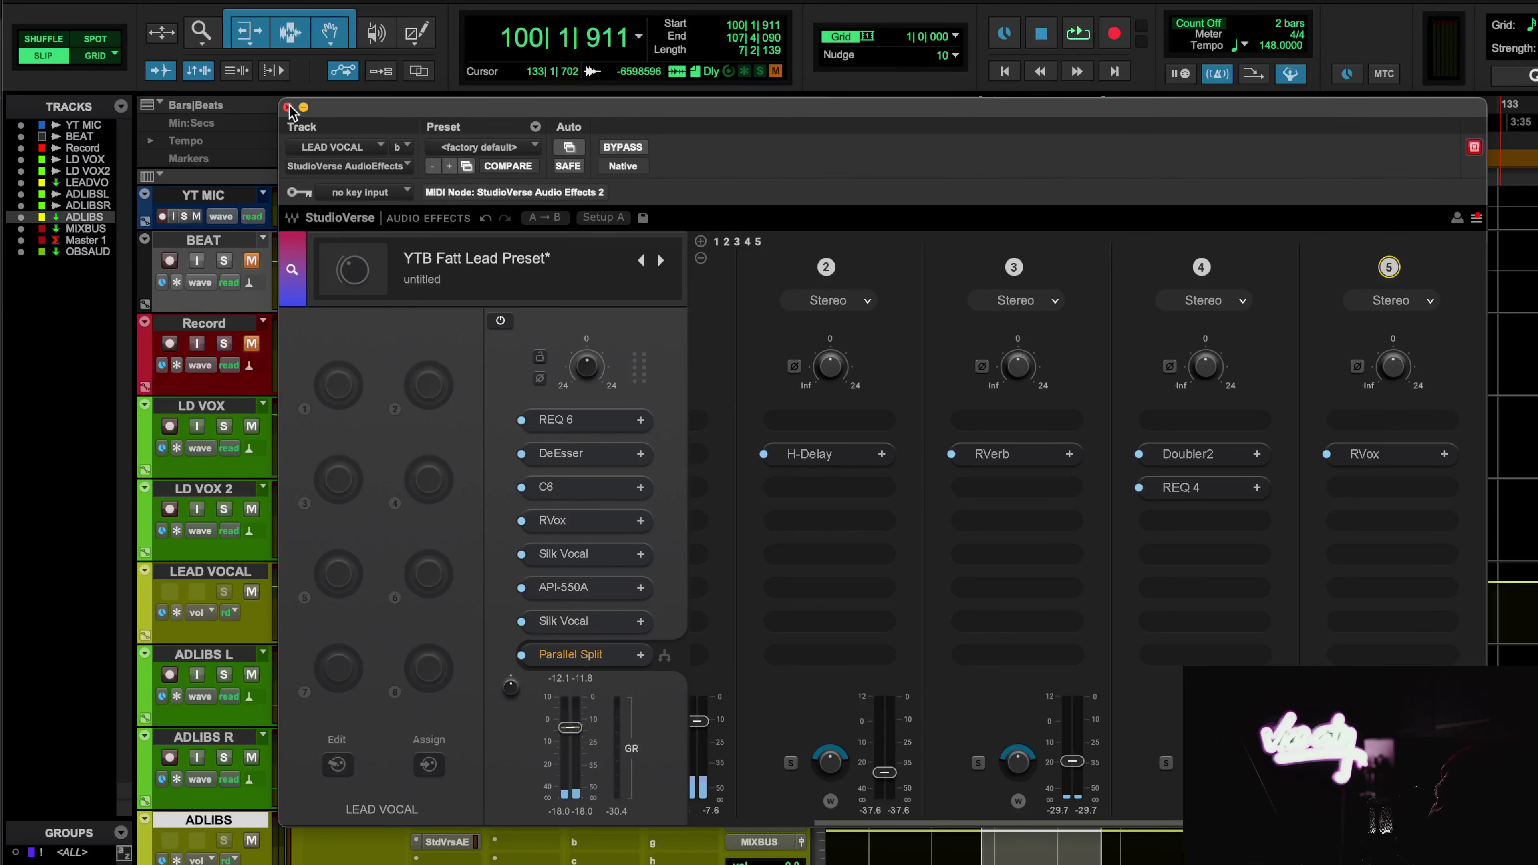
{"action": "left_click", "coordinate": [288, 107]}
Step: Reopen the ADLIBS StudioVerse chain and examine its Silk Vocal, API-550A and REQ 4 settings in turn
{"action": "left_click", "coordinate": [466, 851]}
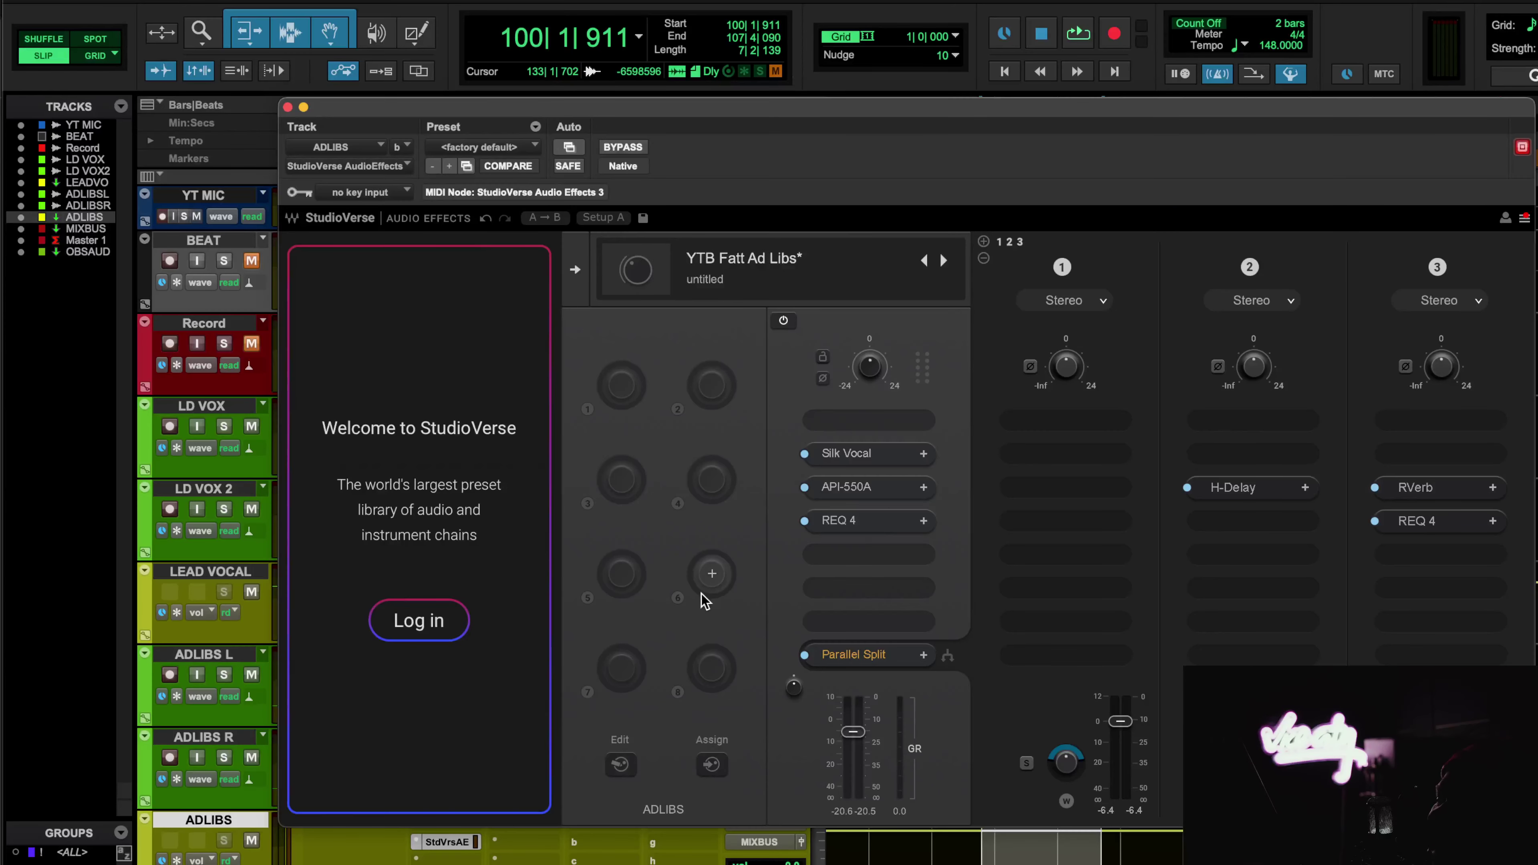
{"action": "left_click", "coordinate": [847, 445]}
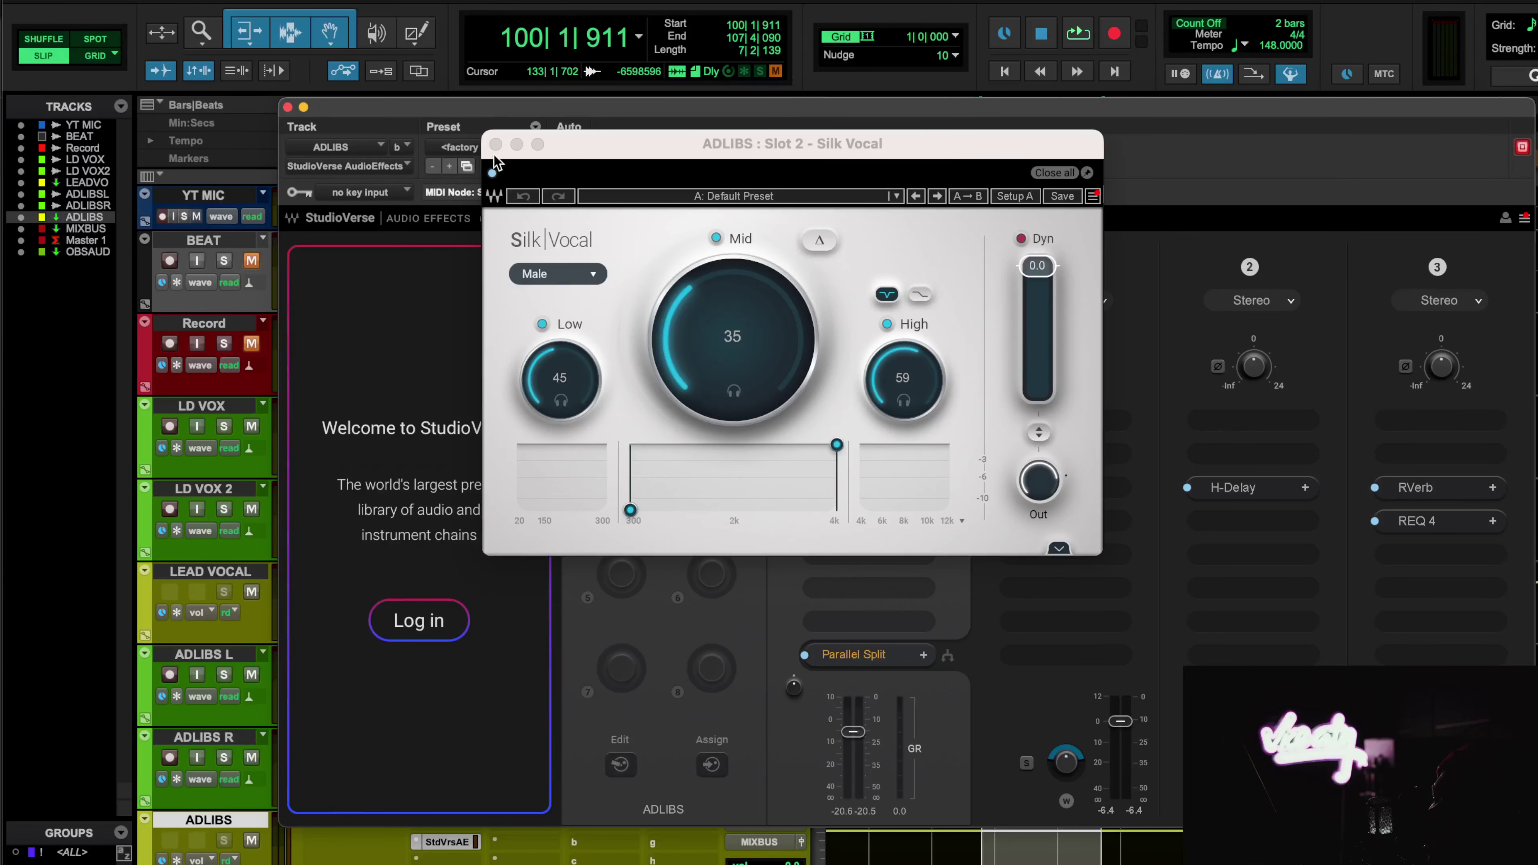
{"action": "left_click", "coordinate": [496, 145]}
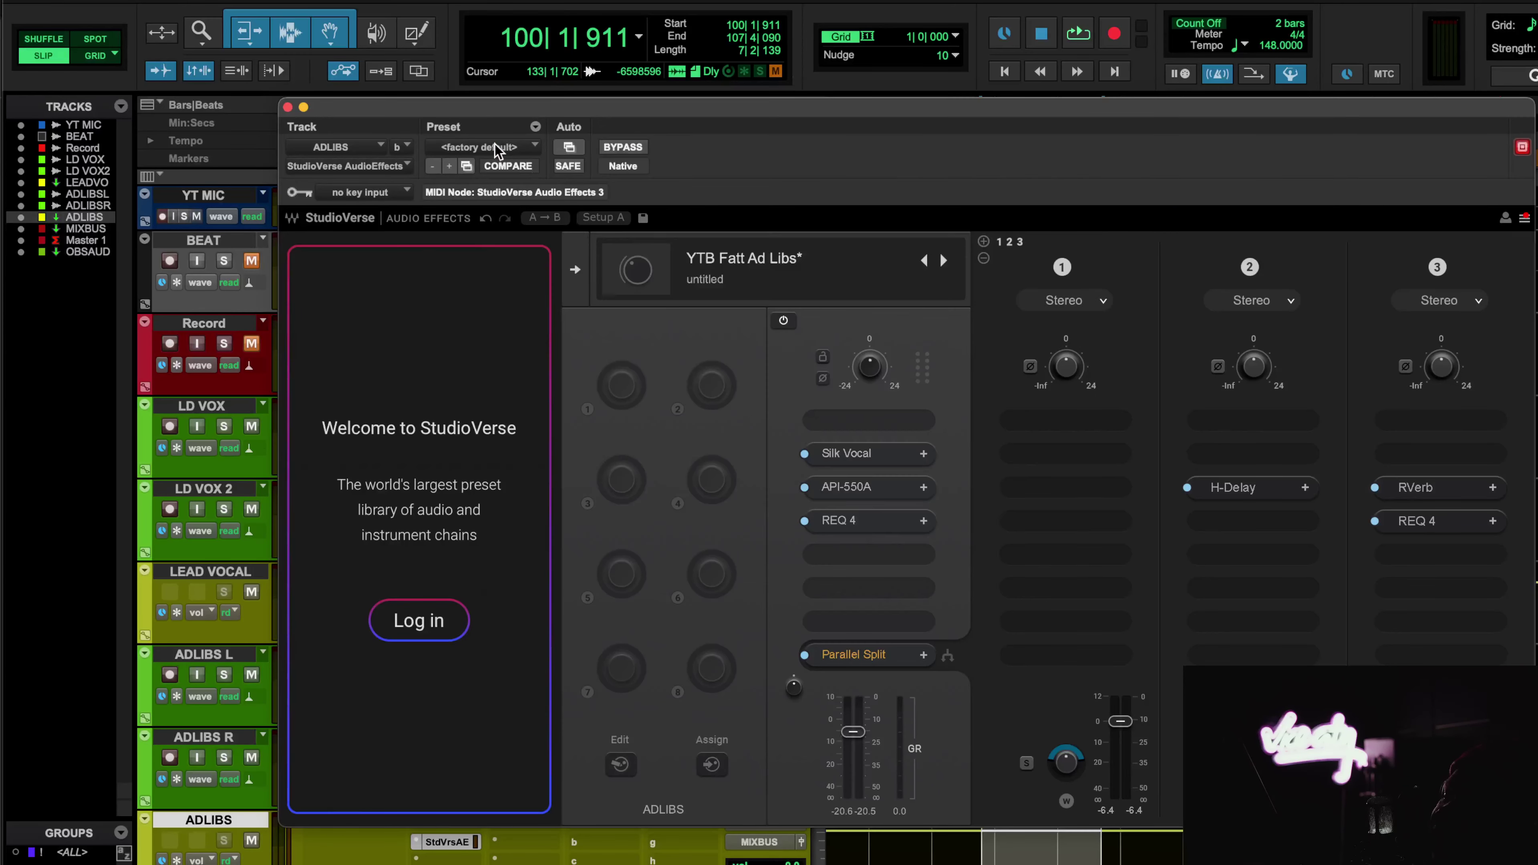
{"action": "left_click", "coordinate": [850, 487]}
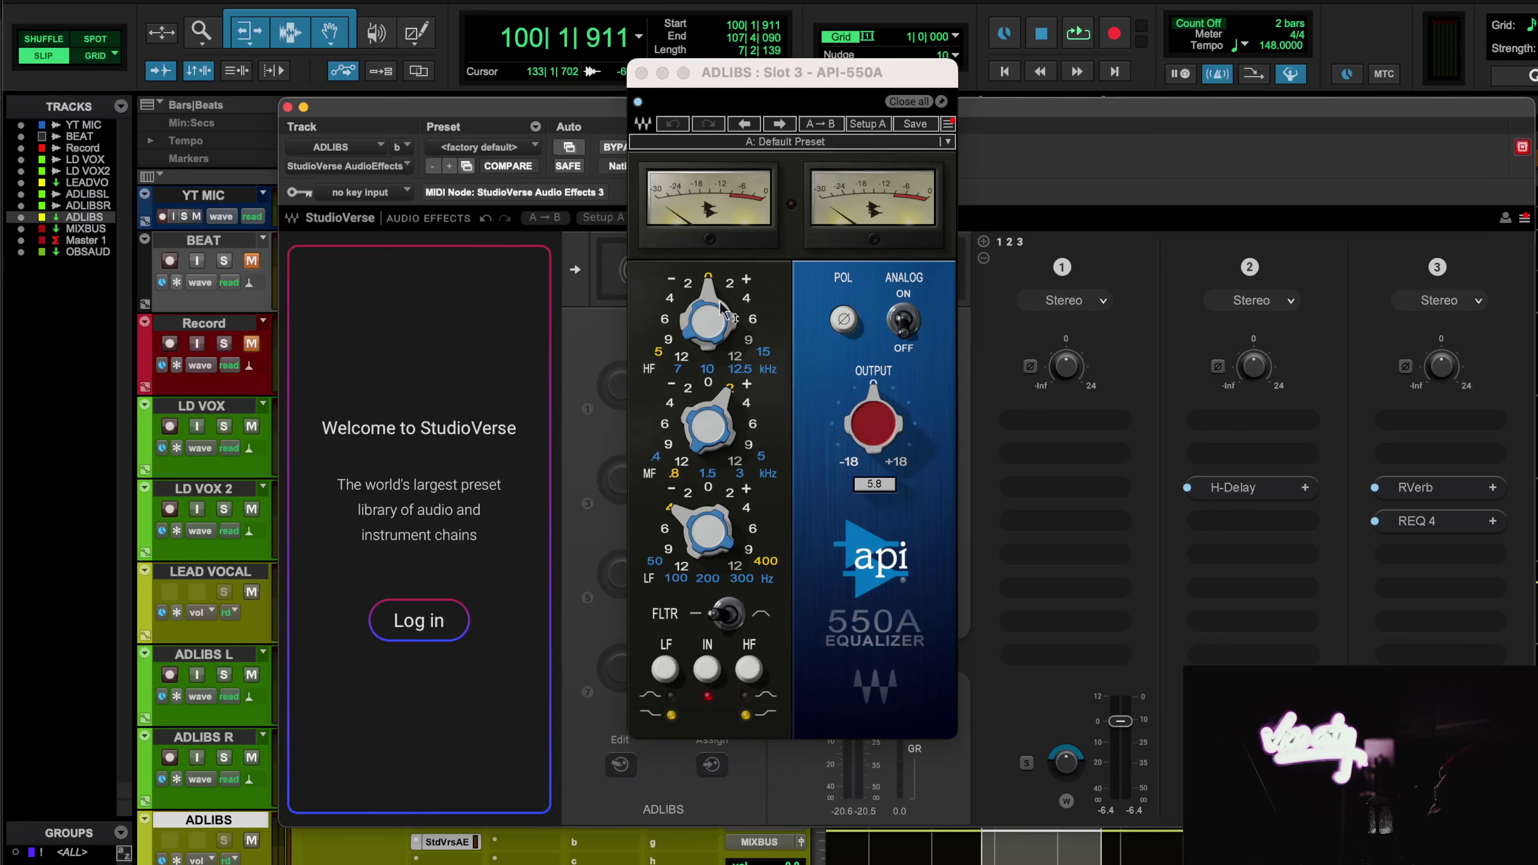
{"action": "left_click", "coordinate": [642, 74]}
{"action": "left_click", "coordinate": [860, 520]}
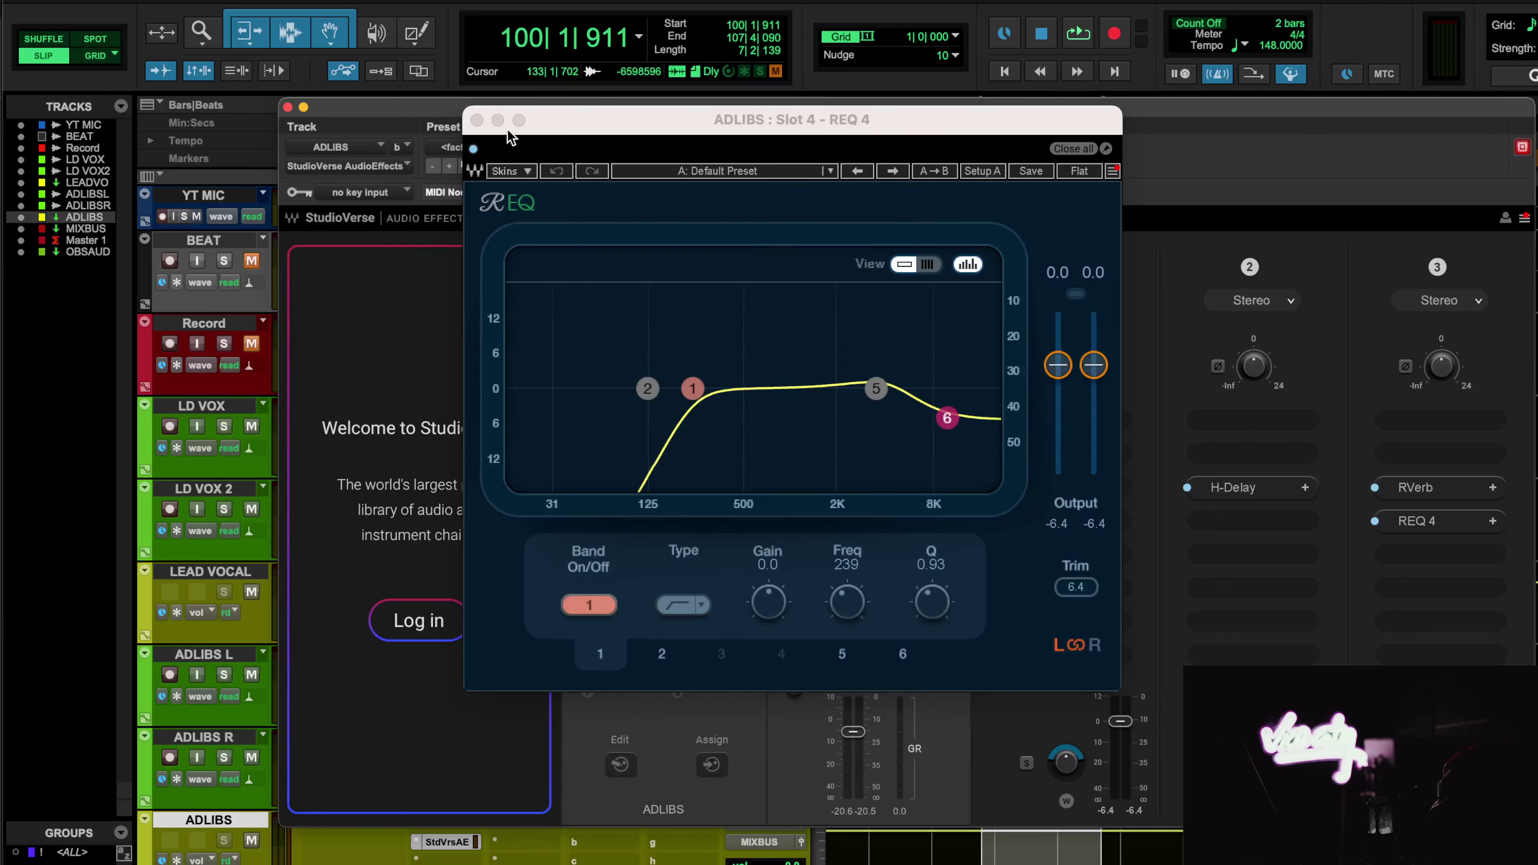